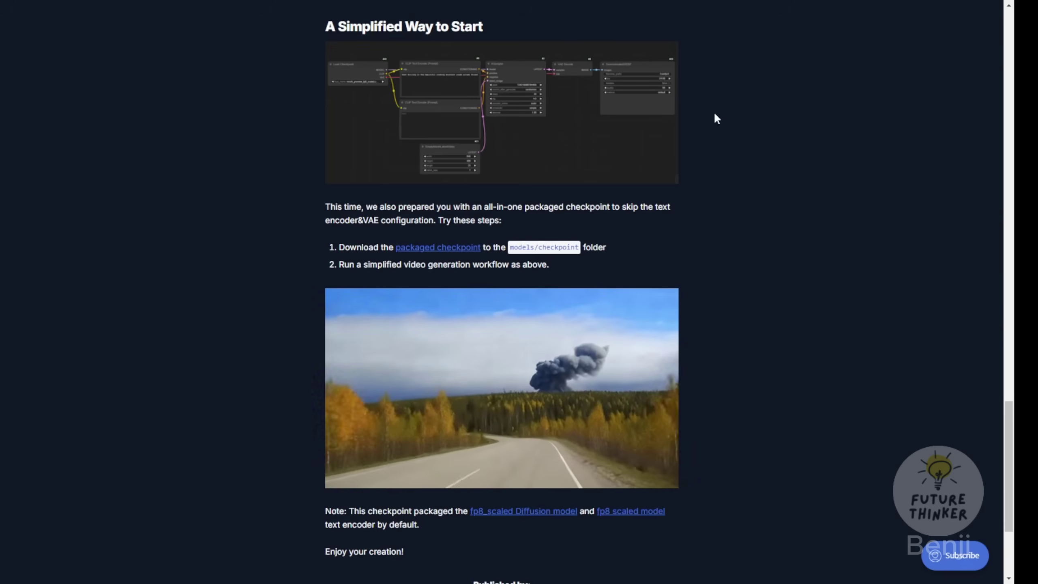
# Scroll back to the top of the Run Mochi in ComfyUI article, then down again
pyautogui.scroll(15, 713, 129)
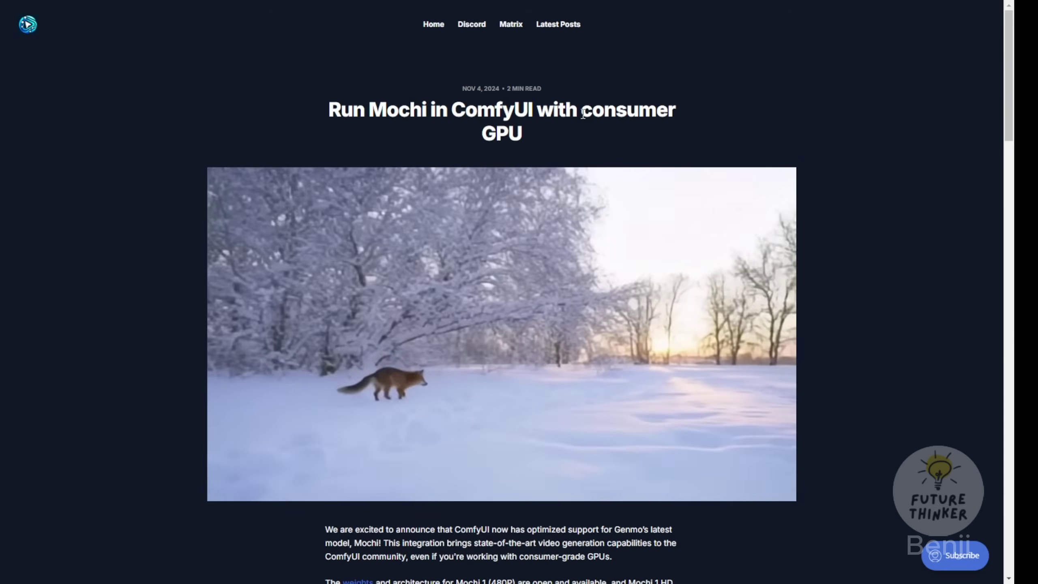
pyautogui.scroll(-3, 506, 290)
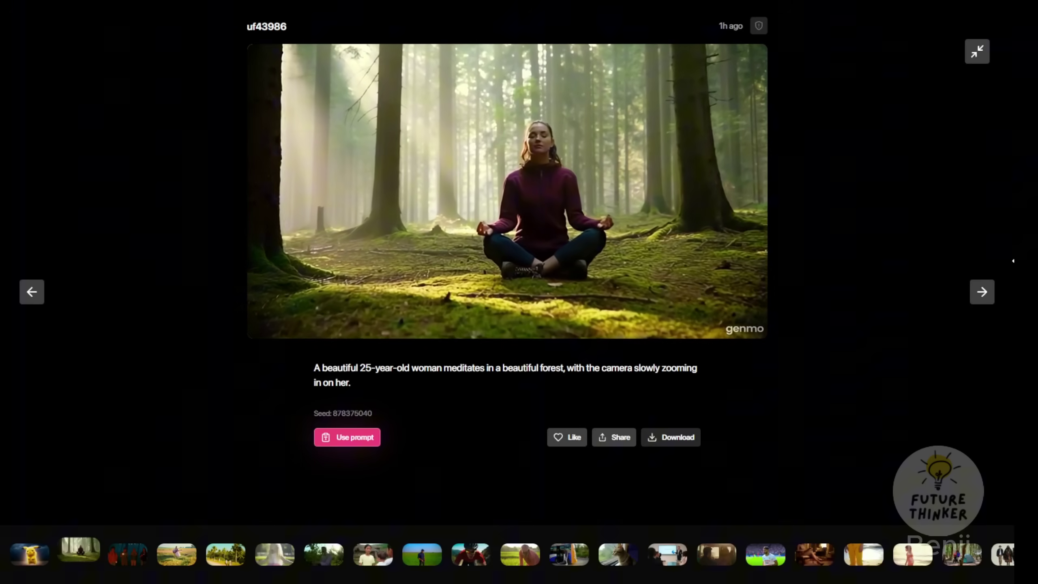
# Advance the Genmo gallery two videos, past the forest meditation and four-friends clips
pyautogui.click(987, 298)
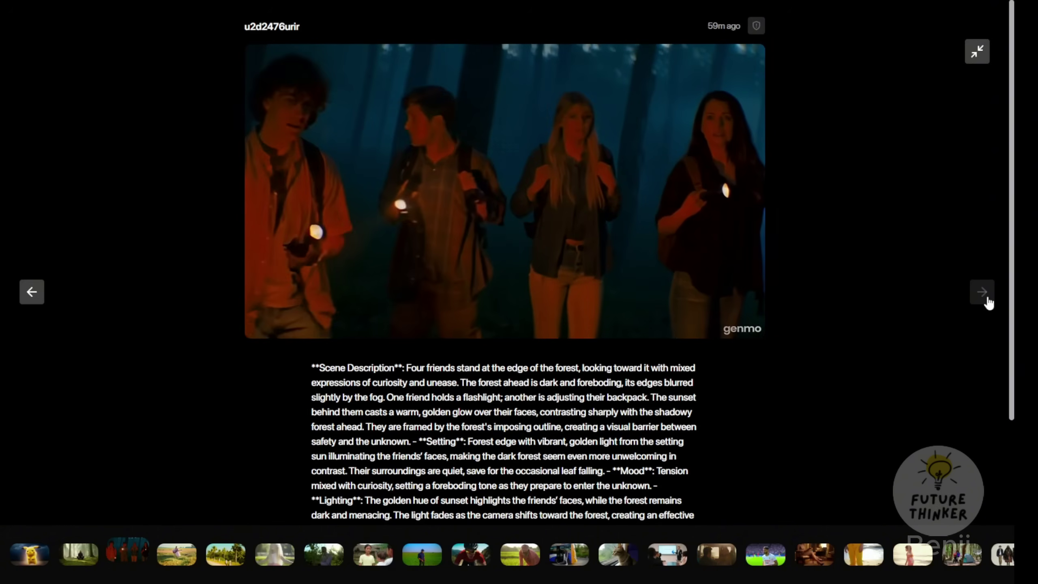
pyautogui.click(987, 298)
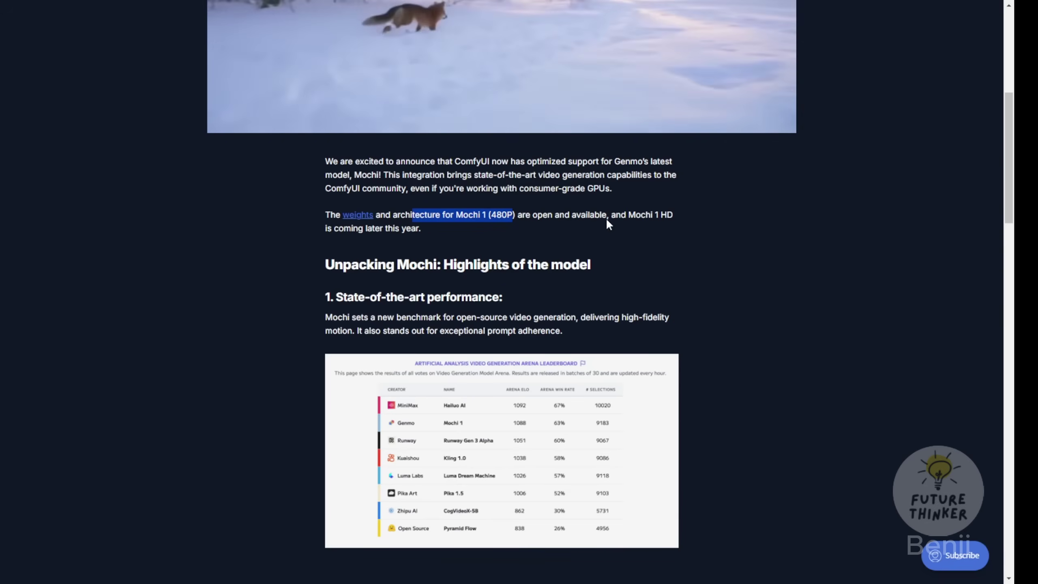
# Highlight the Mochi 1 HD note, then enlarge the Try Mochi on ComfyUI example workflow image
pyautogui.moveTo(654, 215); pyautogui.dragTo(457, 240)
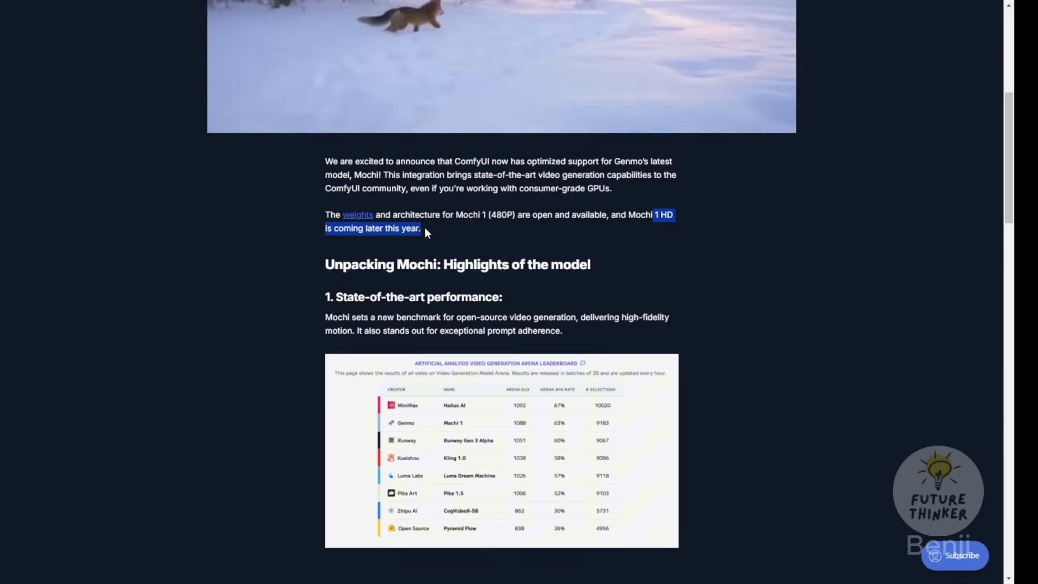
pyautogui.scroll(-15, 461, 179)
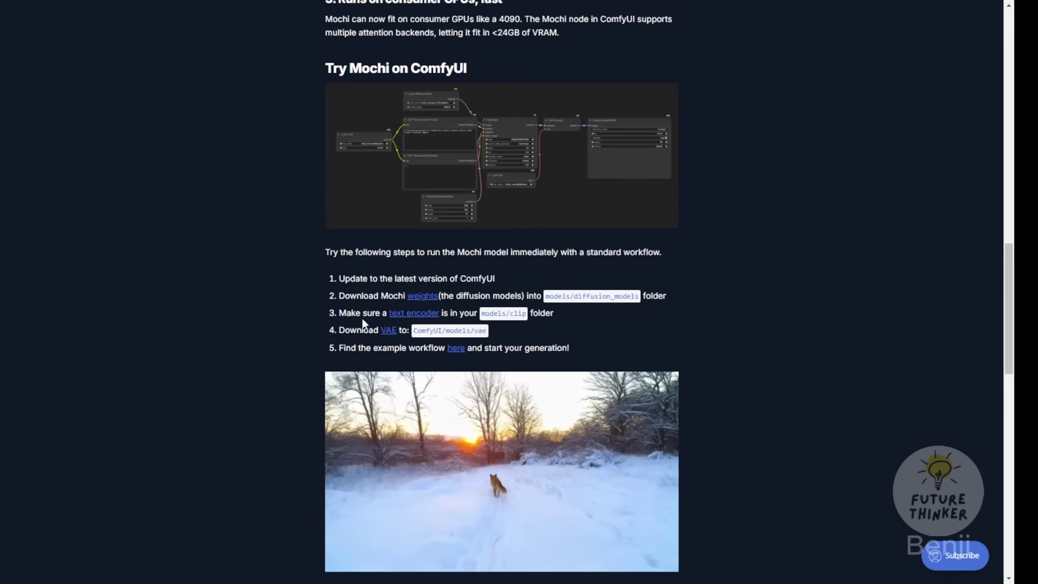
pyautogui.click(489, 167)
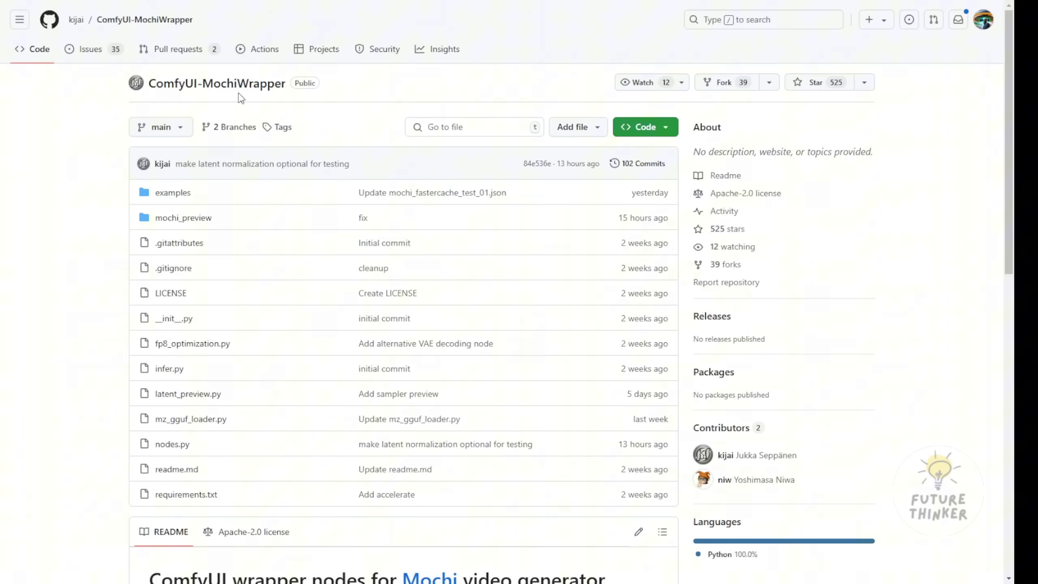
# Scroll the ComfyUI-MochiWrapper README down to the Models section on model and VAE locations
pyautogui.scroll(-10, 126, 329)
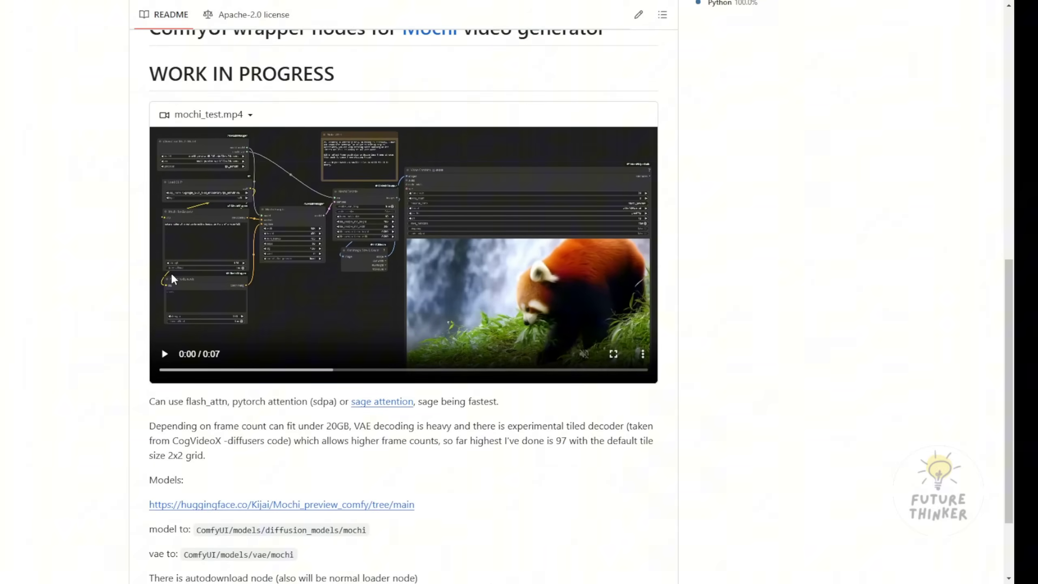
pyautogui.scroll(-3, 195, 294)
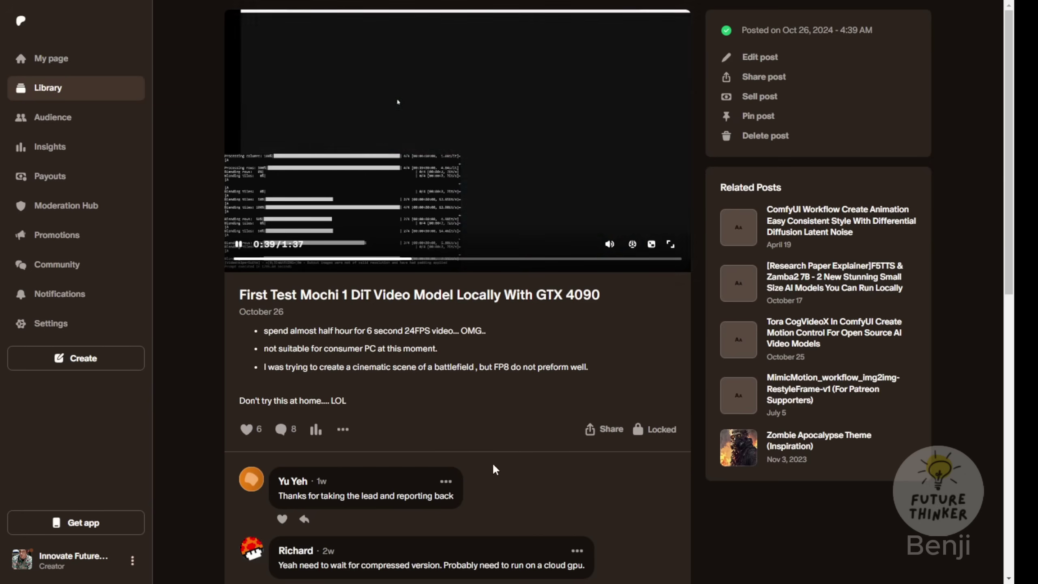
# Play the First Test Mochi 1 DiT post's video in full screen
pyautogui.click(670, 244)
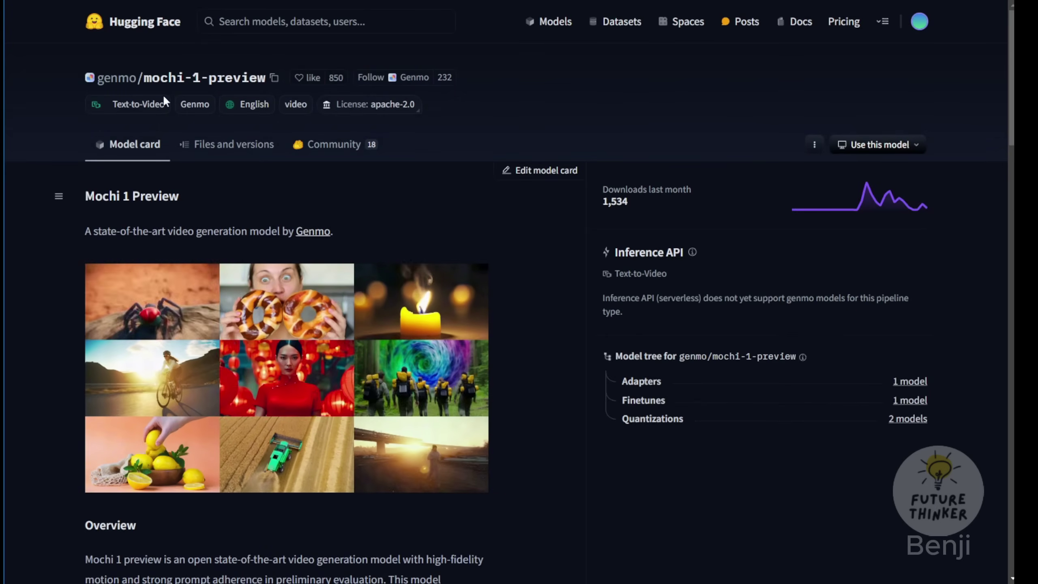
# List the mochi-1-preview repository files, then browse the Kijai/Mochi_preview_comfy file list
pyautogui.click(209, 151)
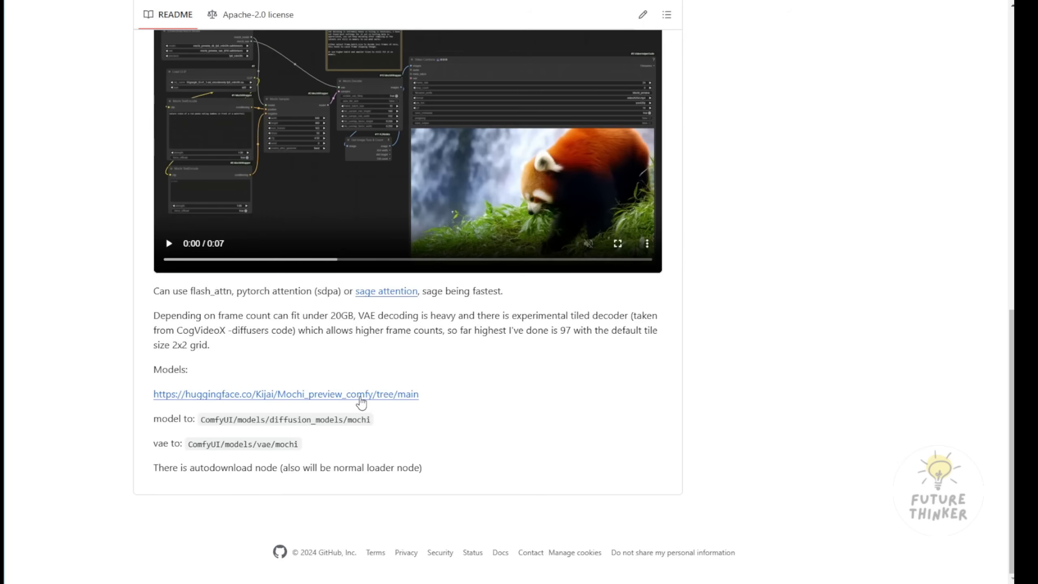
pyautogui.click(361, 395)
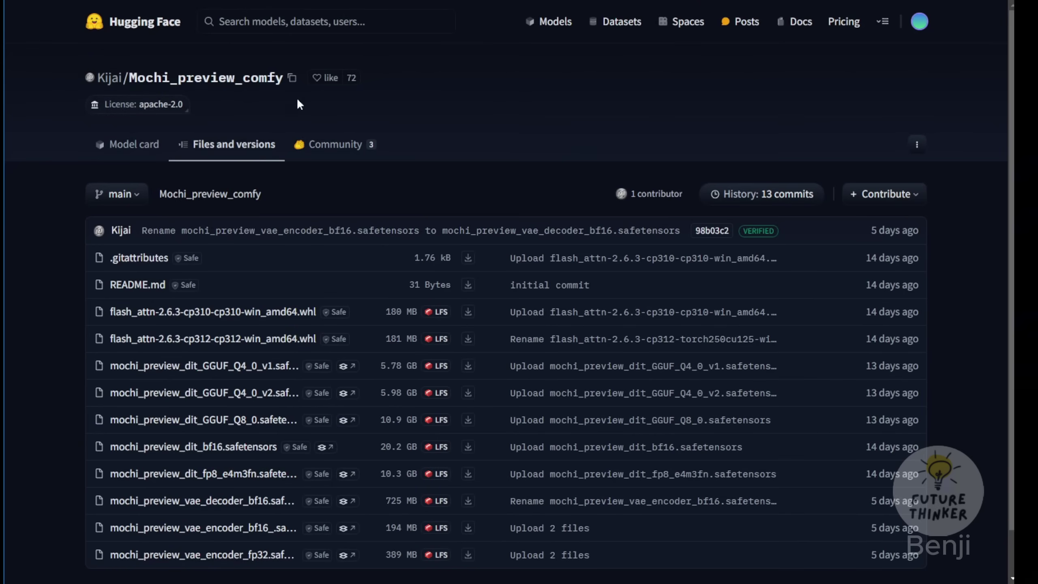
pyautogui.scroll(-2, 323, 188)
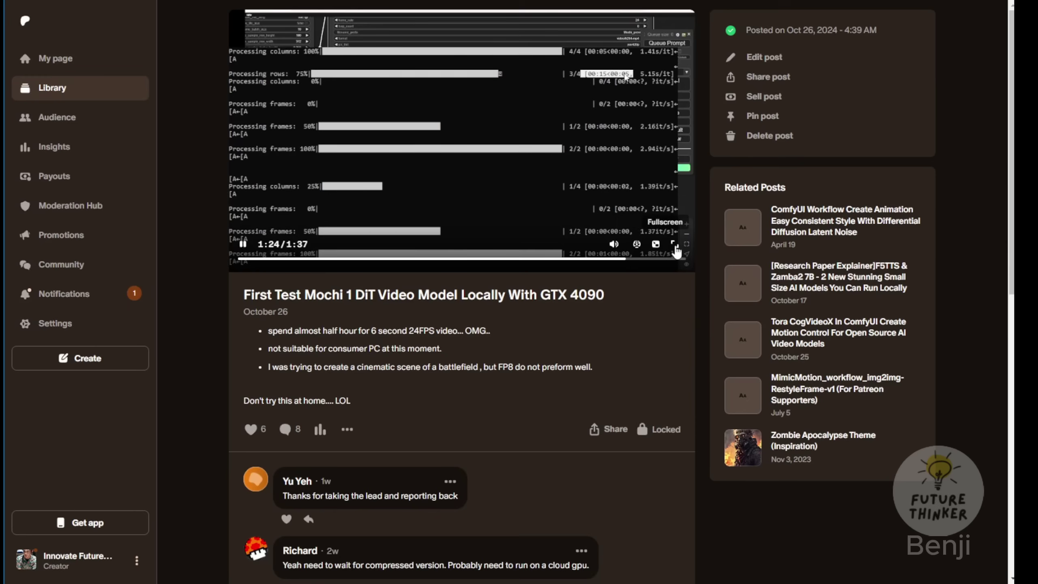
# Watch the test video full screen, rewind past Mochi Decode and TextEncode, and pause on the model loader settings
pyautogui.click(674, 244)
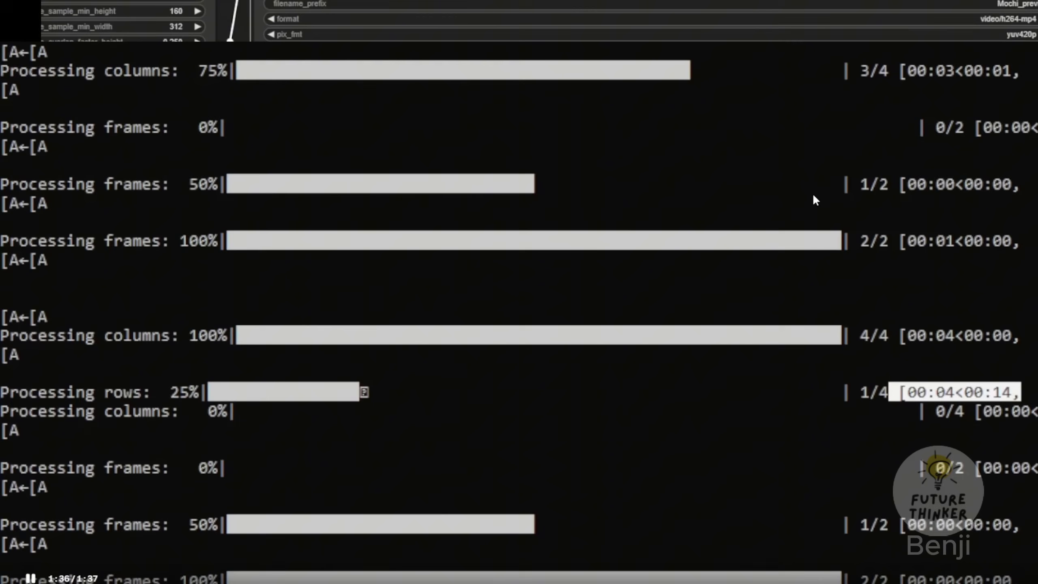
pyautogui.click(653, 558)
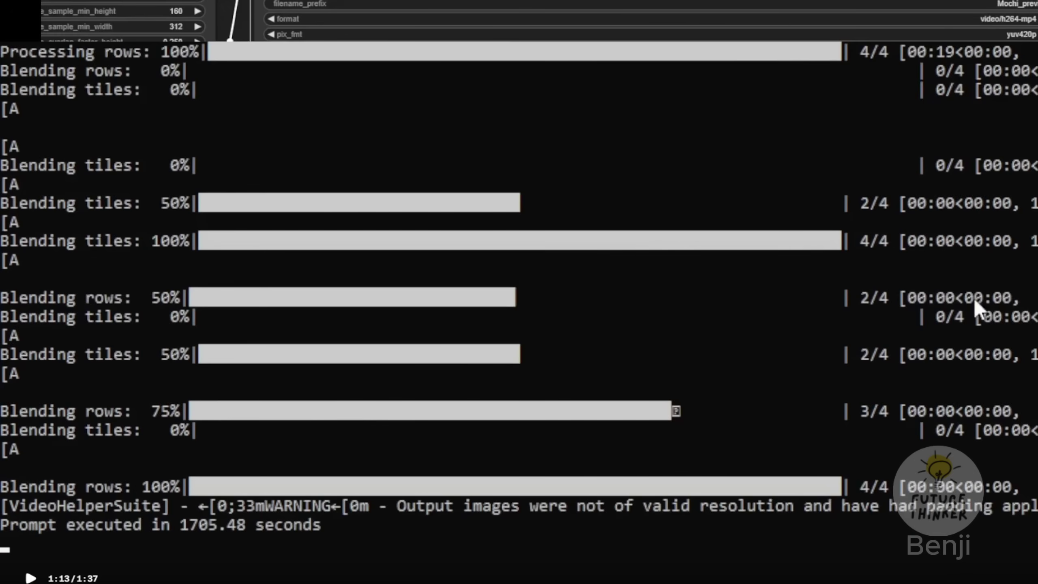
pyautogui.click(229, 557)
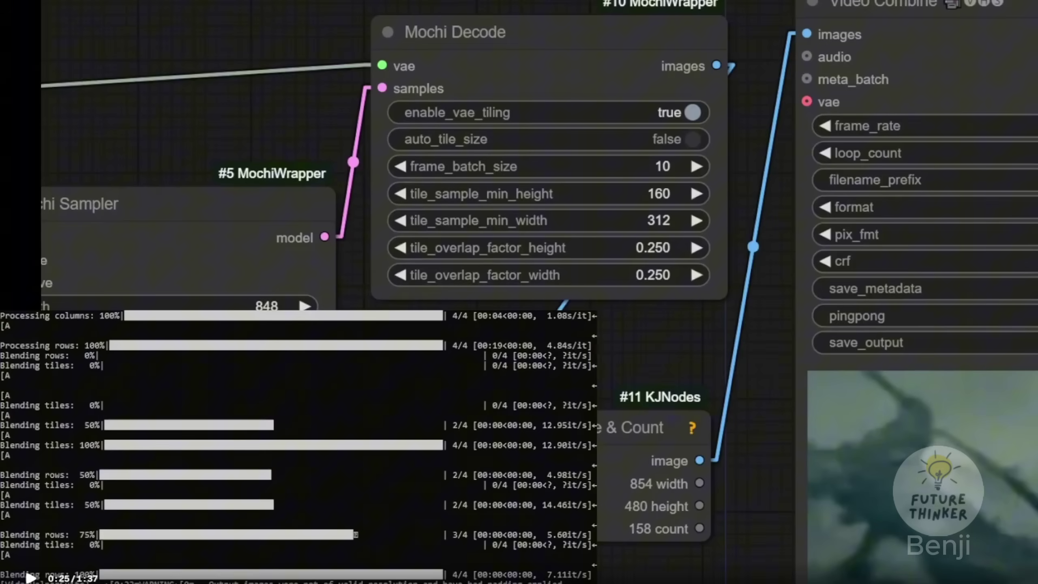
pyautogui.press('Left')
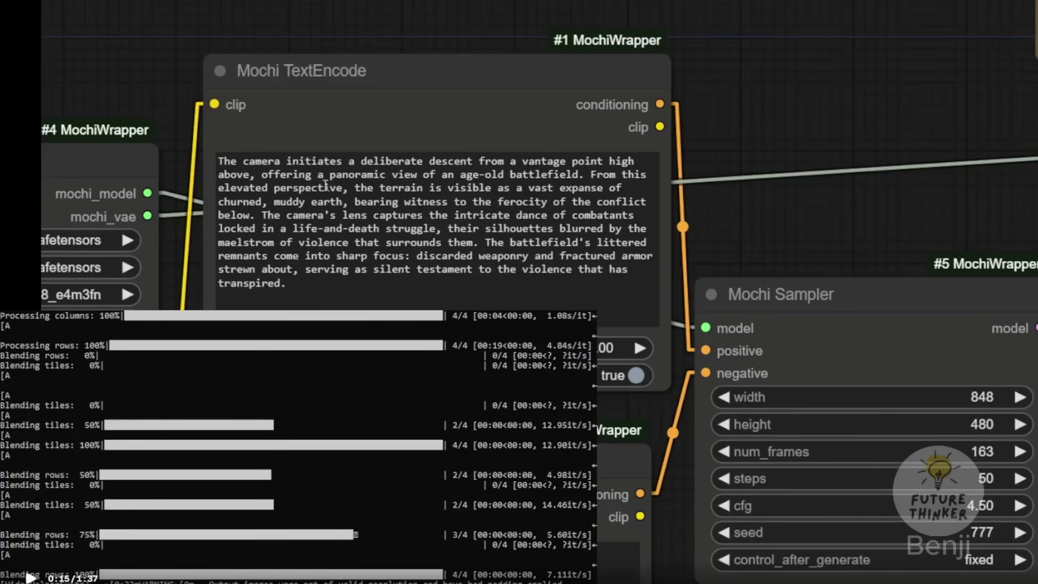
pyautogui.press('Left')
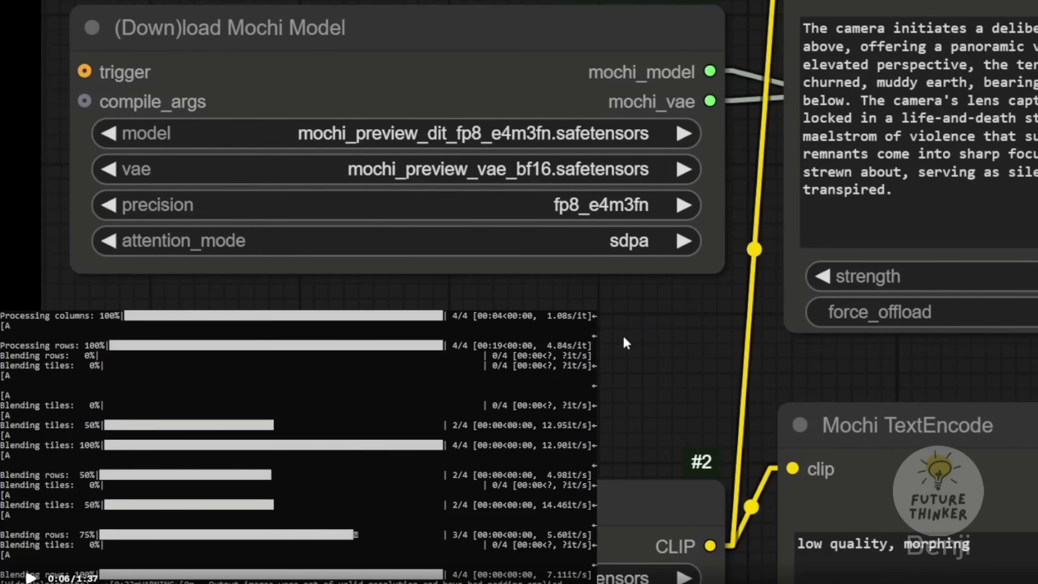
pyautogui.click(30, 577)
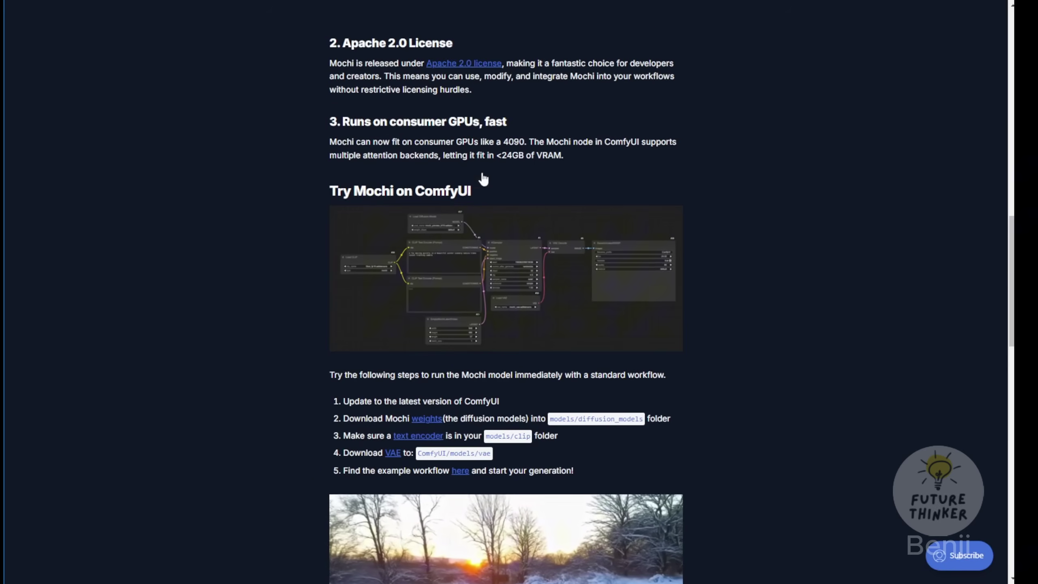
# Scroll up and enlarge the Try Mochi on ComfyUI workflow screenshot in the blog article
pyautogui.scroll(3, 470, 265)
pyautogui.click(451, 284)
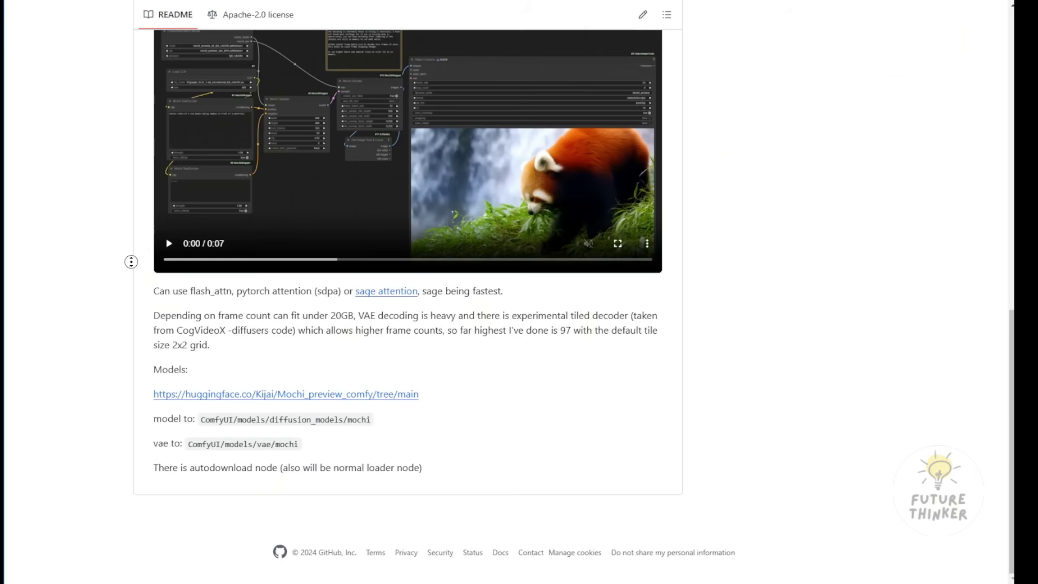
# Return to the ComfyUI-MochiWrapper repository and scroll through its README and file list
pyautogui.press('Home')
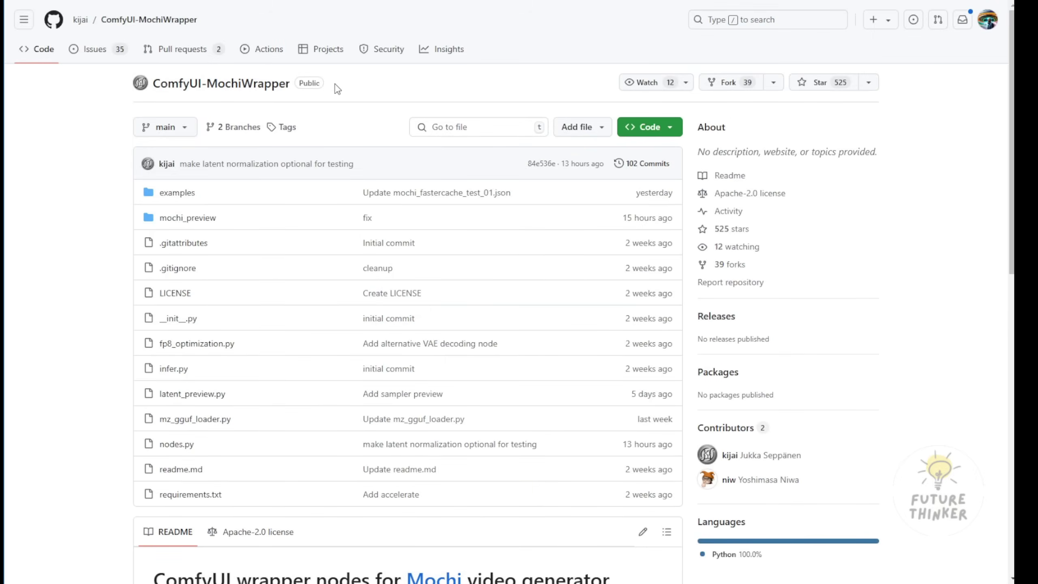
pyautogui.scroll(-10, 341, 93)
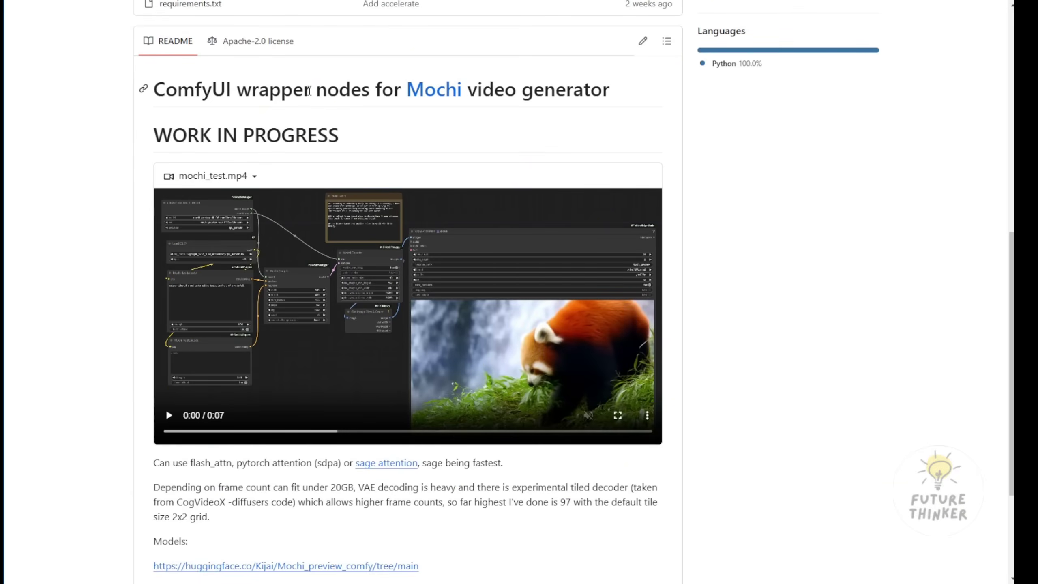
pyautogui.scroll(6, 301, 66)
pyautogui.scroll(1, 607, 210)
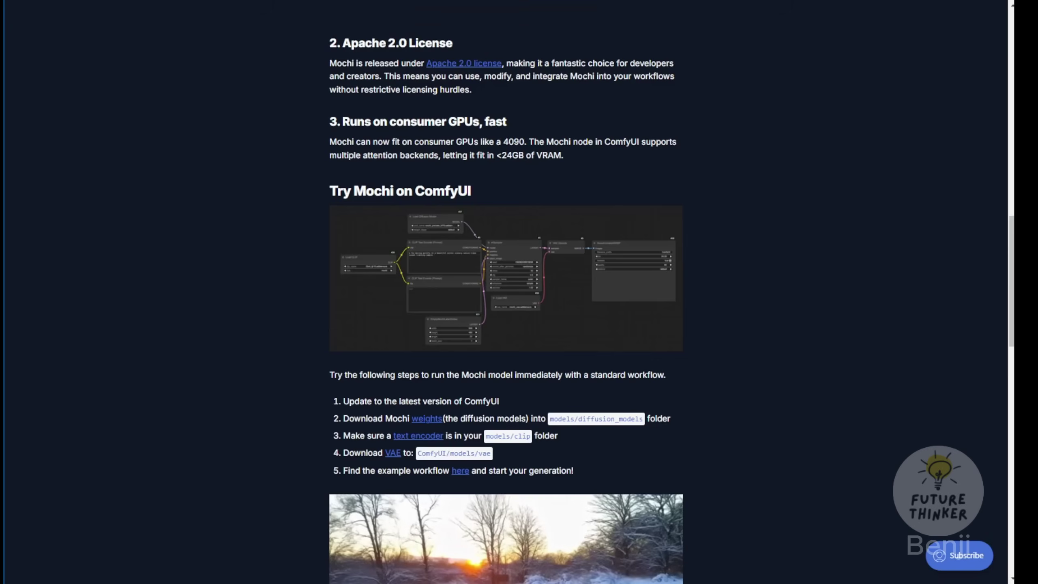
# Enlarge and close the workflow image, then follow step 3's text encoder download link
pyautogui.scroll(5, 459, 301)
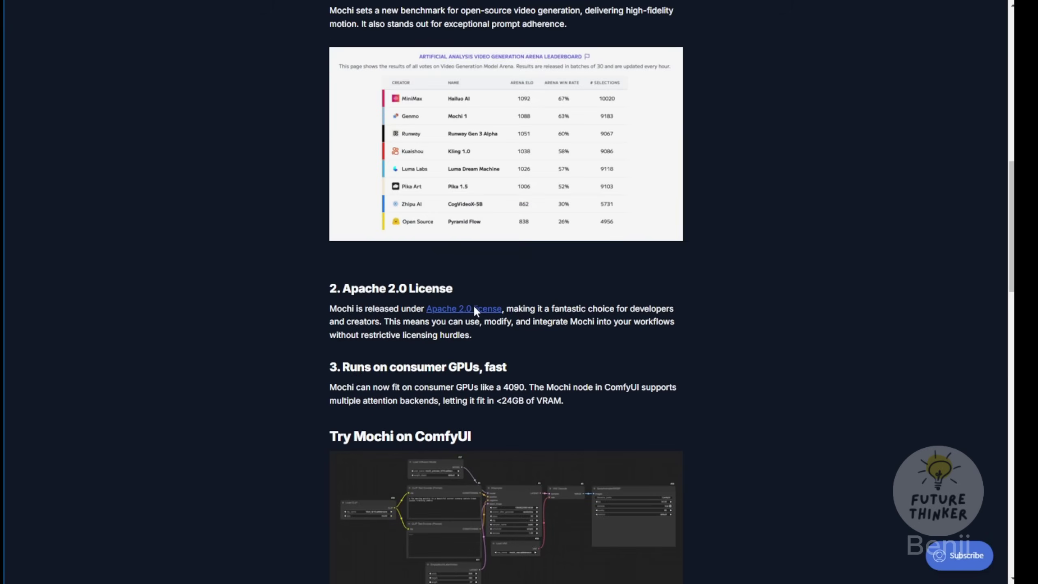
pyautogui.scroll(-4, 481, 320)
pyautogui.click(475, 321)
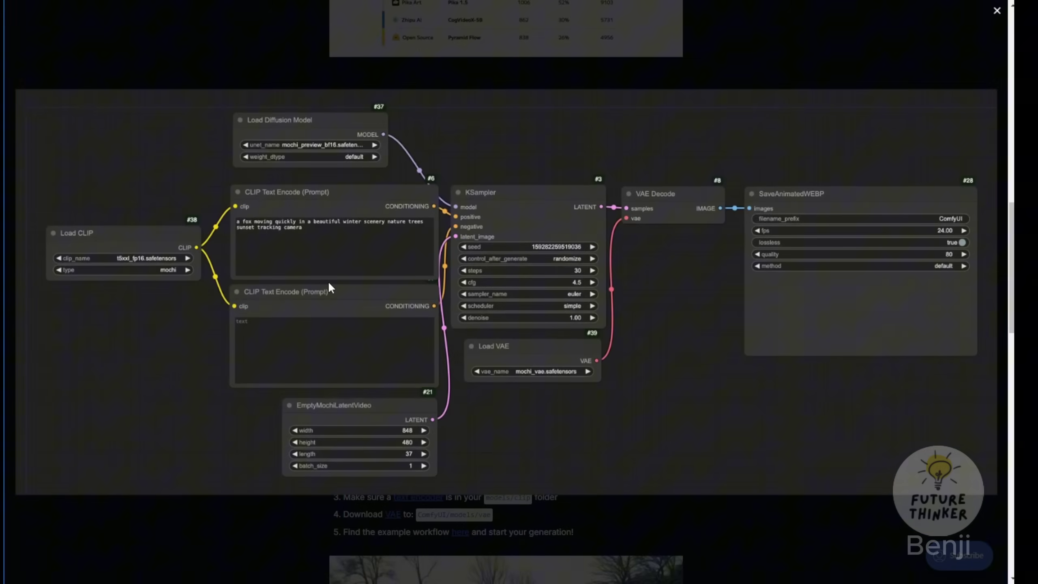
pyautogui.click(251, 167)
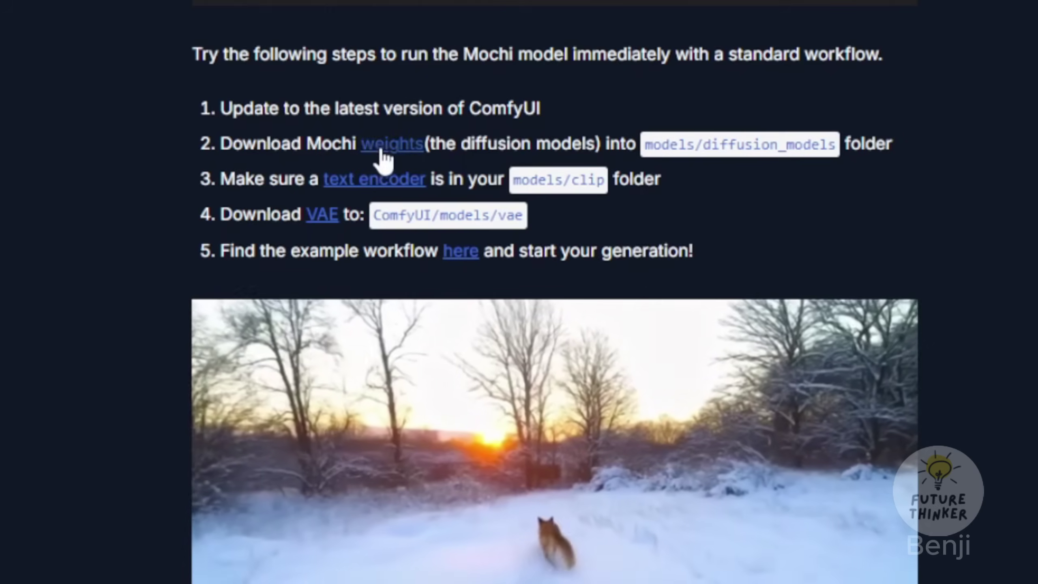
pyautogui.click(380, 179)
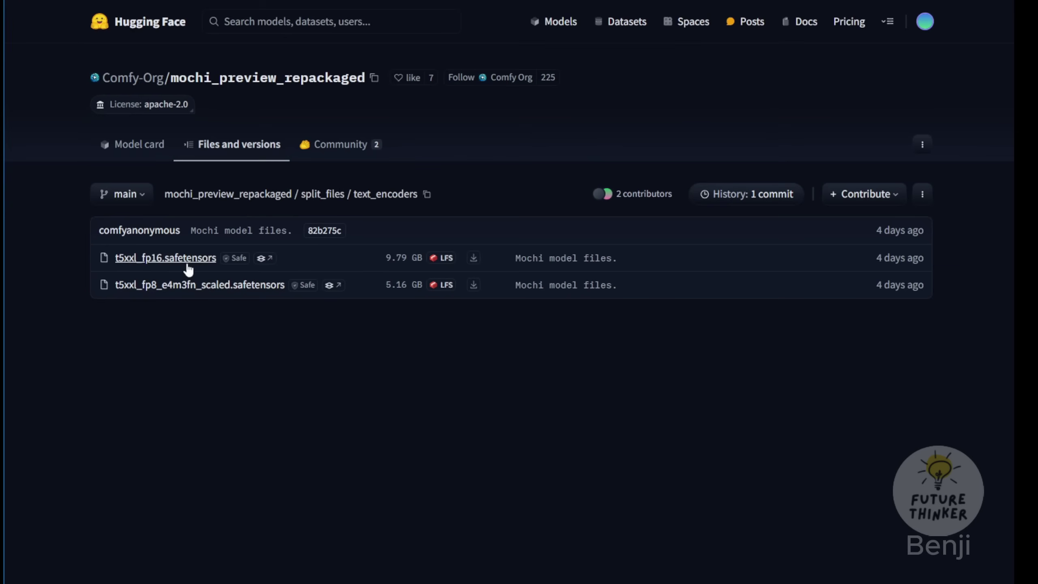
# Open the split_files/vae folder showing the 920 MB mochi_vae.safetensors
pyautogui.hotkey('alt', 'Left')
pyautogui.click(148, 288)
pyautogui.click(323, 196)
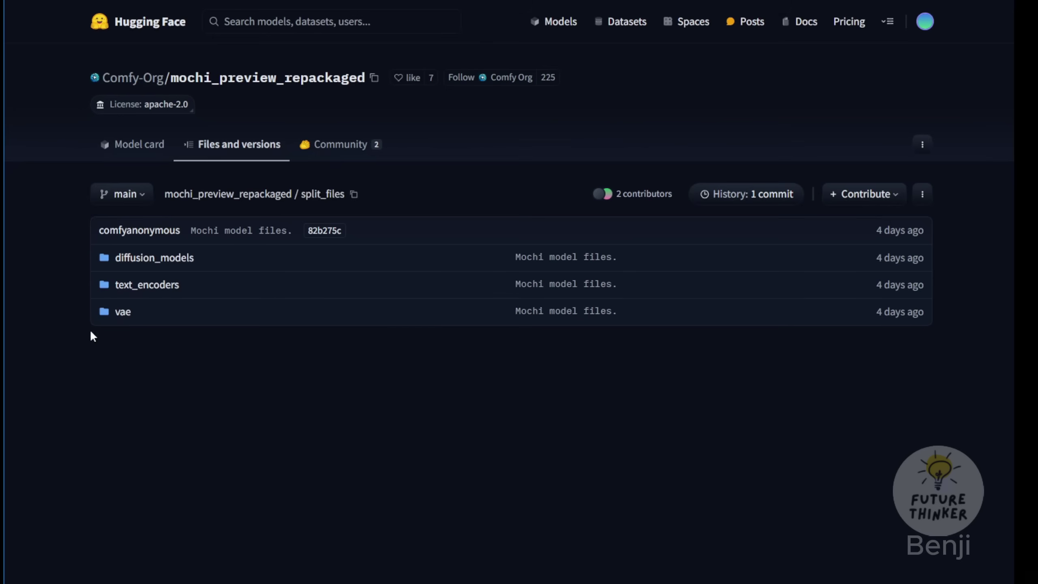
pyautogui.click(128, 313)
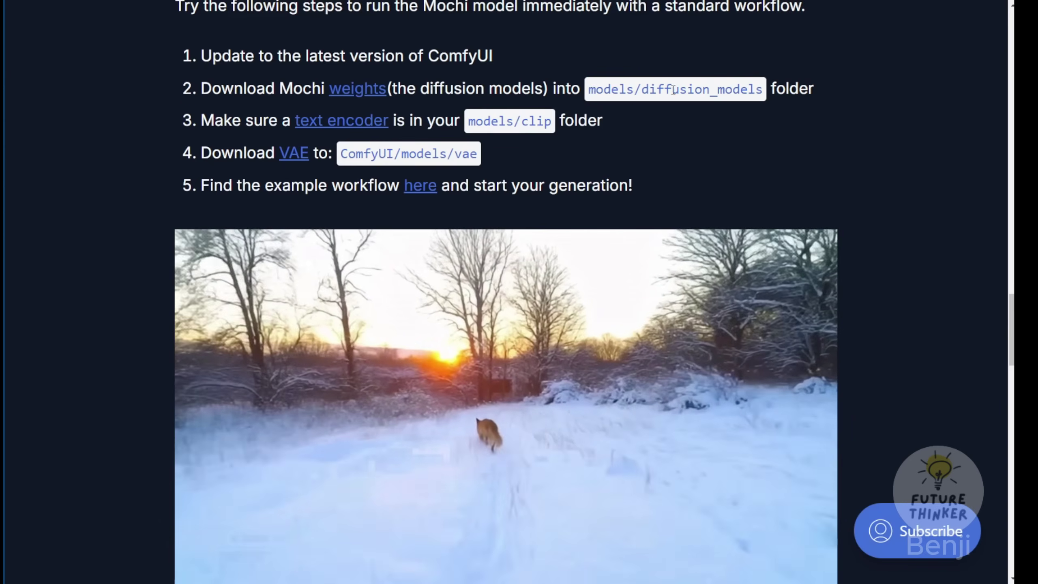
# Highlight 'clip' in the models/clip path, enlarge the workflow image, and scroll to Low RAM Solution
pyautogui.tripleClick(697, 89)
pyautogui.click(712, 93)
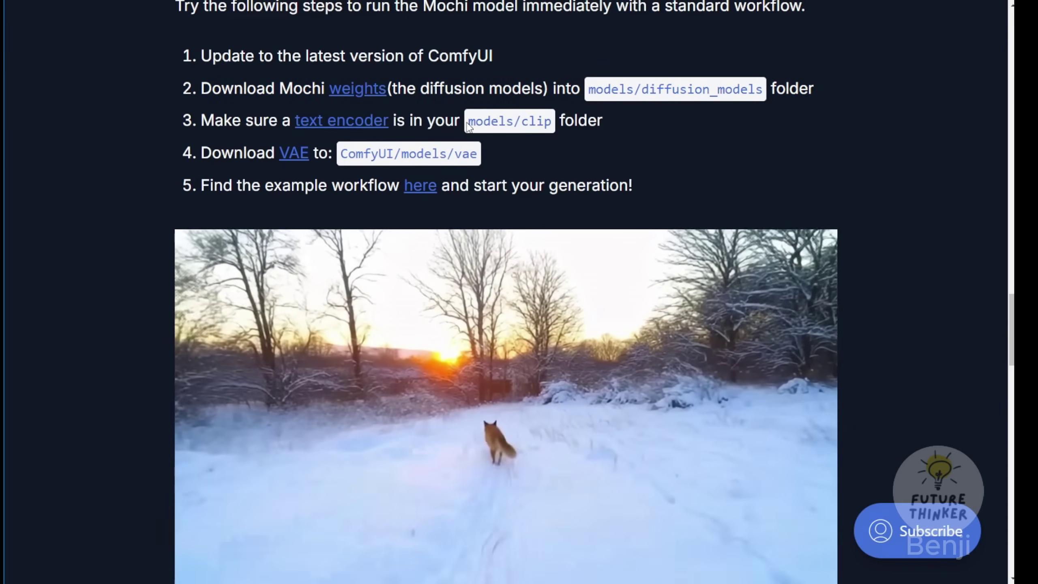
pyautogui.doubleClick(536, 124)
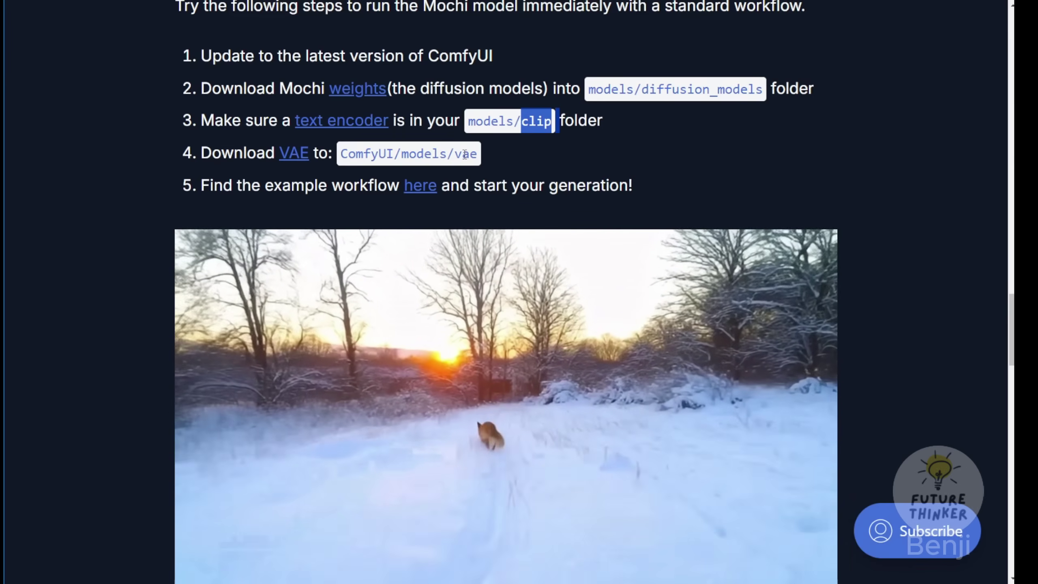
pyautogui.scroll(6, 465, 154)
pyautogui.click(462, 310)
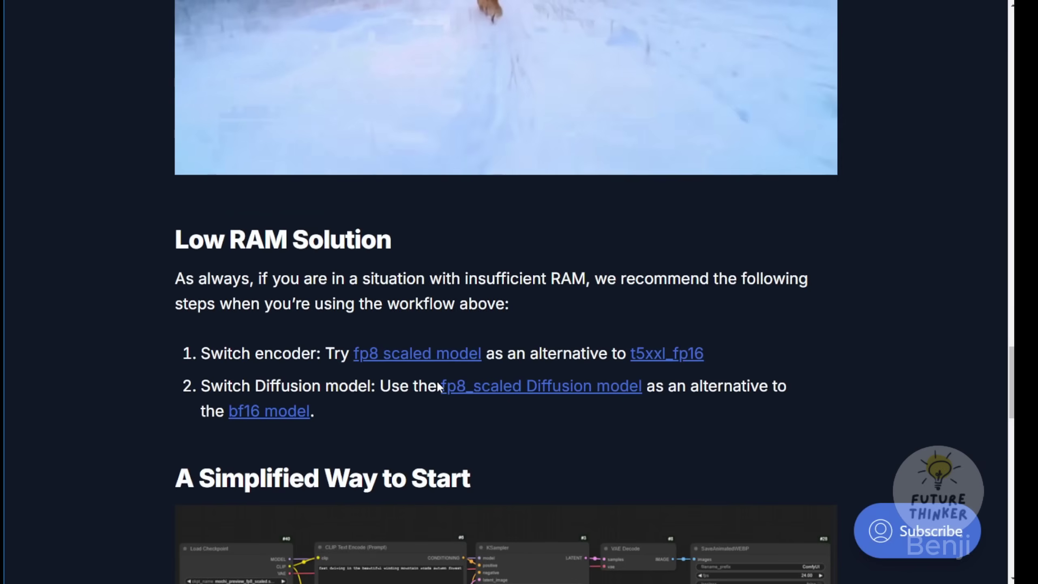
pyautogui.scroll(-5, 436, 380)
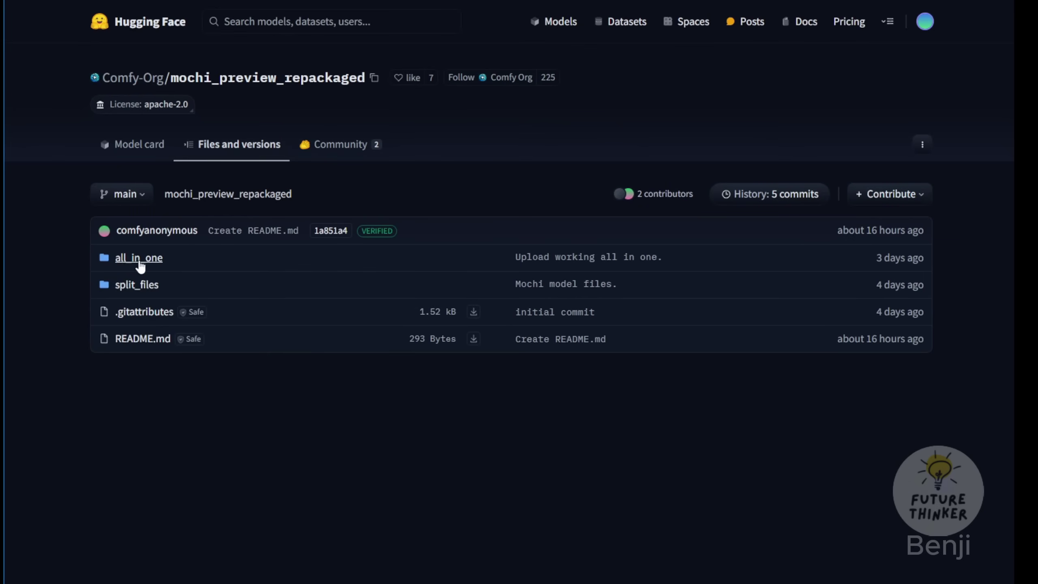
# Open the all_in_one folder holding the 15.8 GB mochi_preview_fp8_scaled checkpoint
pyautogui.click(145, 265)
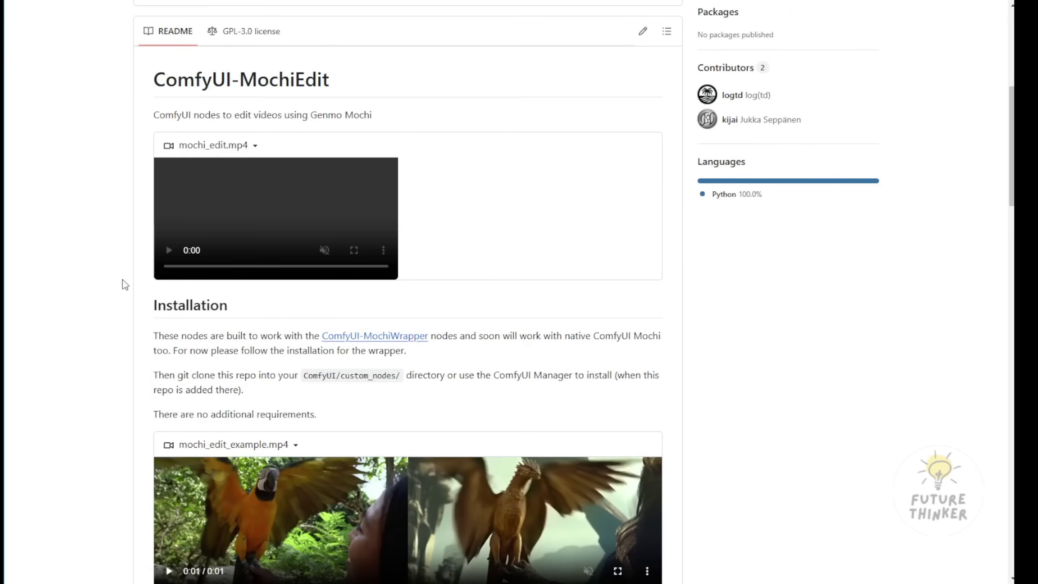
# Scroll the MochiEdit README from Installation down to How to Use and Unsampling Nodes
pyautogui.scroll(9, 121, 282)
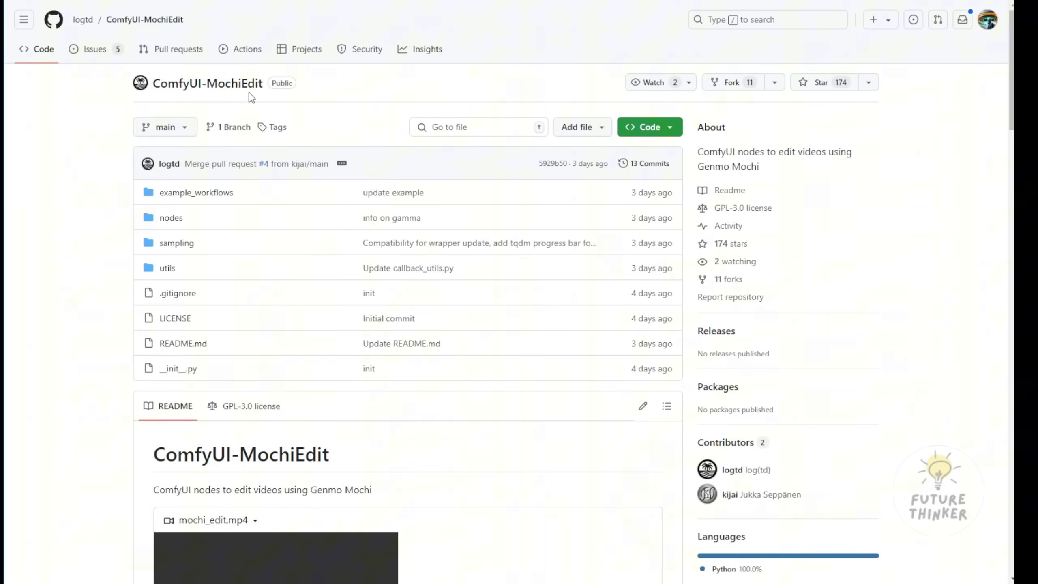
pyautogui.scroll(-10, 278, 278)
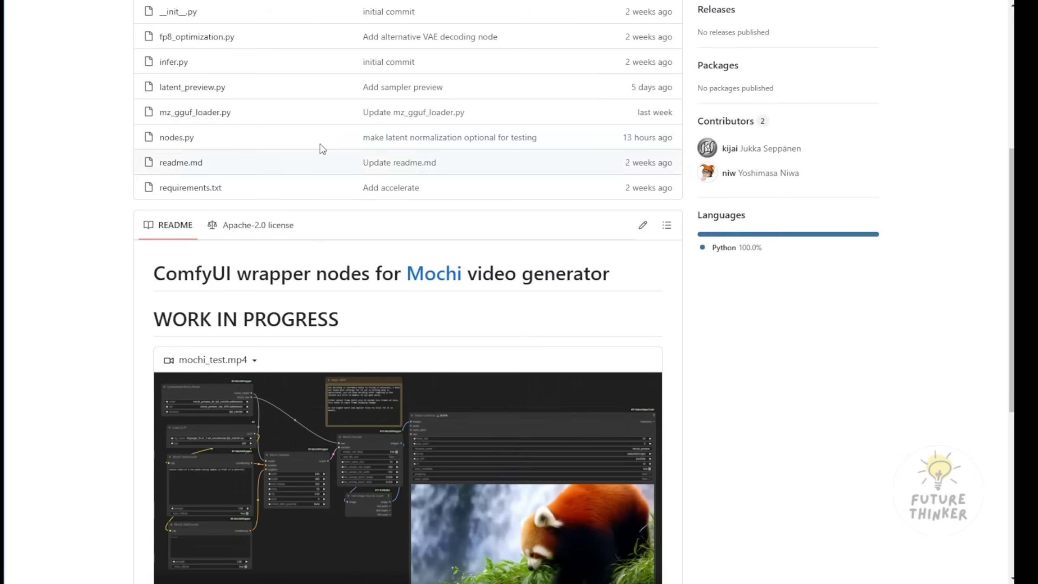
pyautogui.scroll(-3, 405, 425)
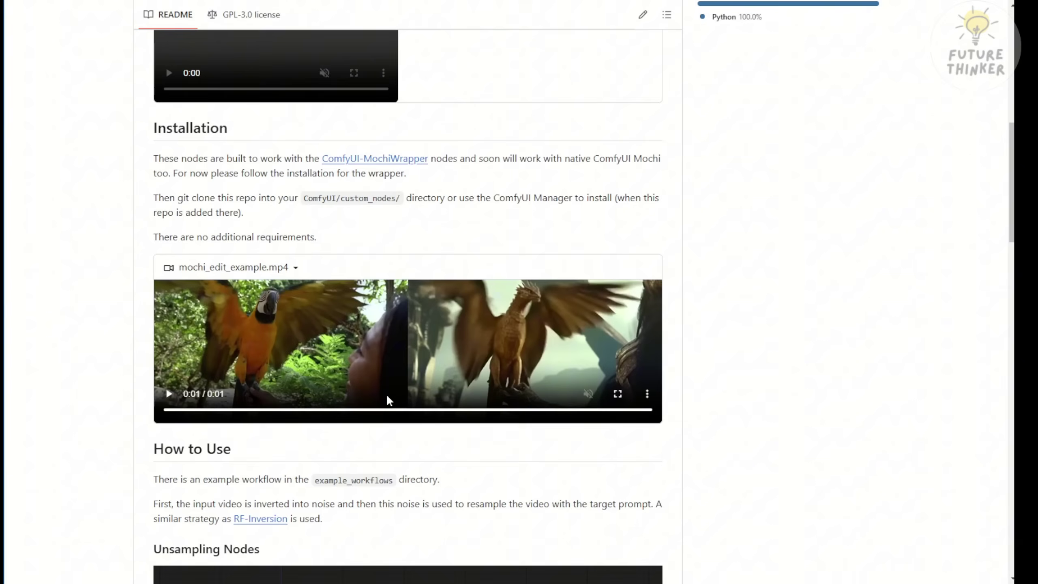
pyautogui.scroll(-9, 386, 393)
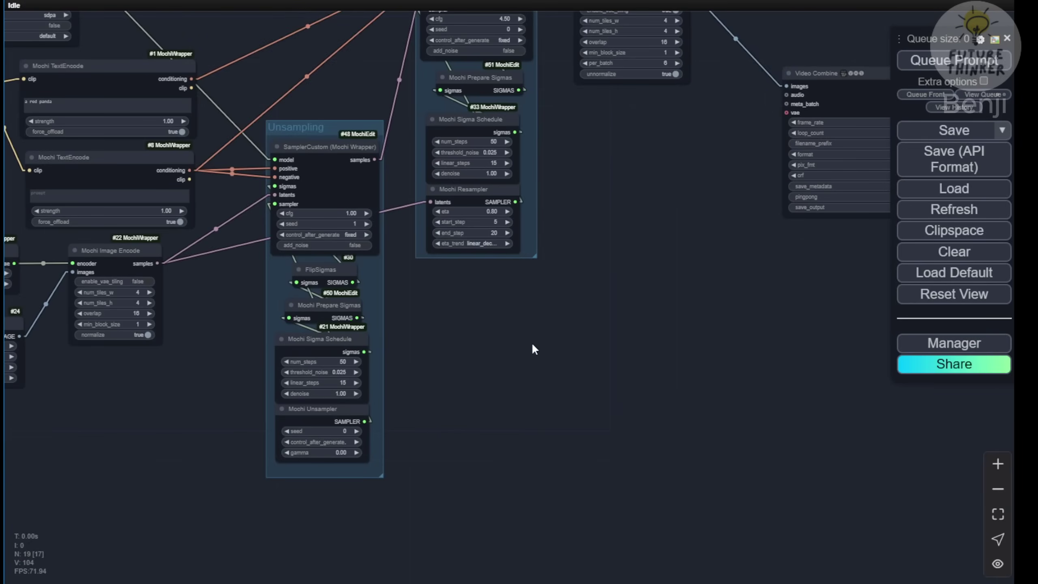
# Zoom out and pan the graph to reveal the Sampling group and Download Mochi Model node
pyautogui.scroll(-5, 716, 505)
pyautogui.moveTo(714, 513); pyautogui.dragTo(658, 345)
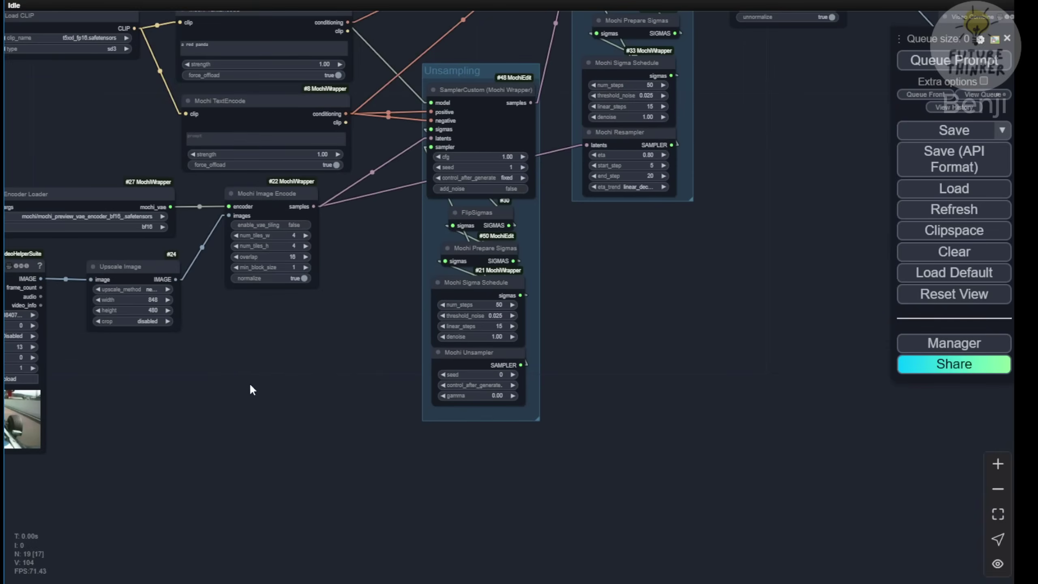
pyautogui.moveTo(241, 389); pyautogui.dragTo(478, 348)
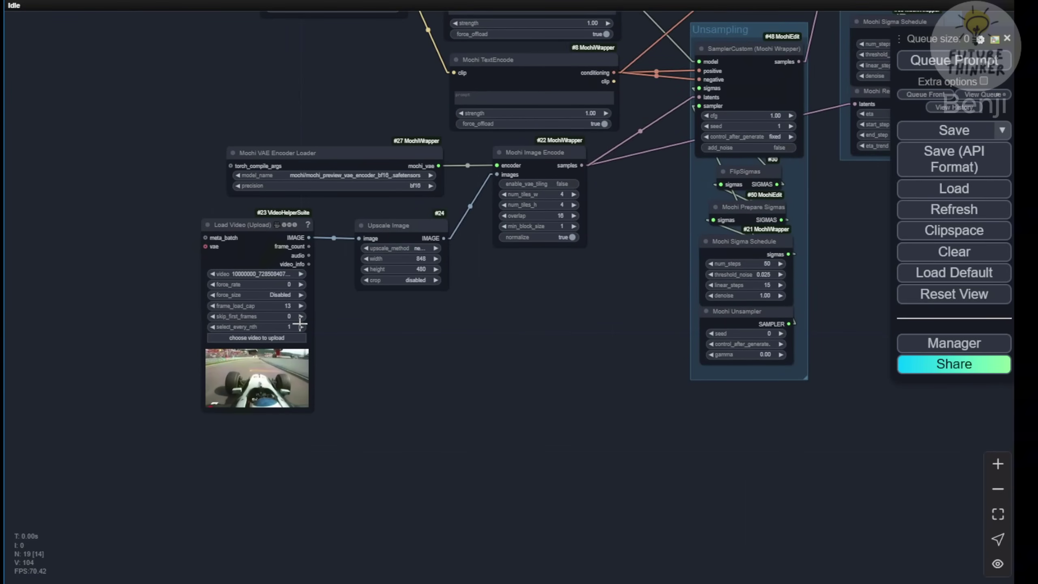
pyautogui.moveTo(521, 346); pyautogui.dragTo(347, 465)
# Place a KSampler node beside the SamplerCustom node and pull the model link toward it
pyautogui.scroll(10, 512, 221)
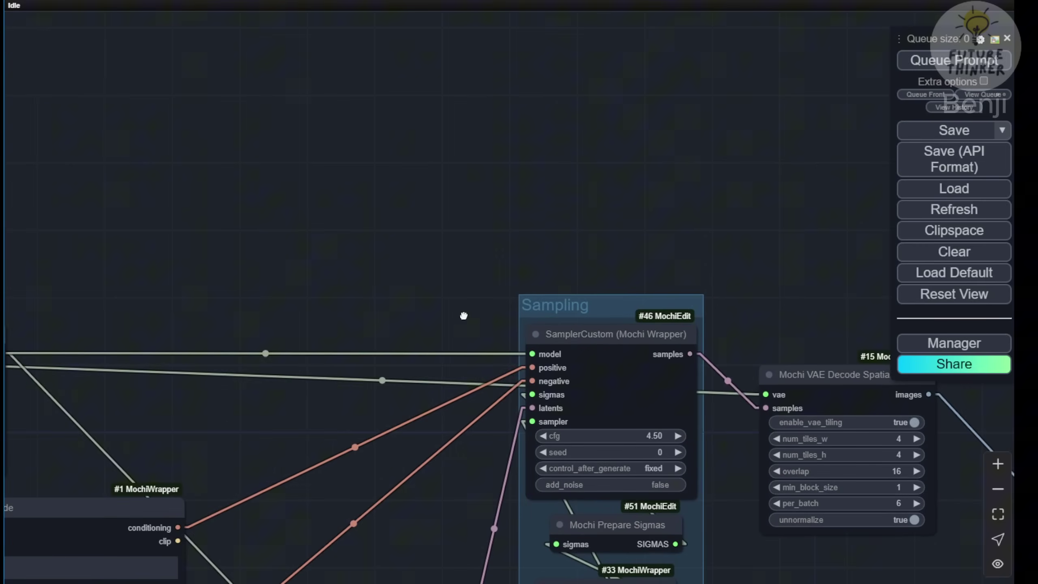
pyautogui.scroll(7, 566, 327)
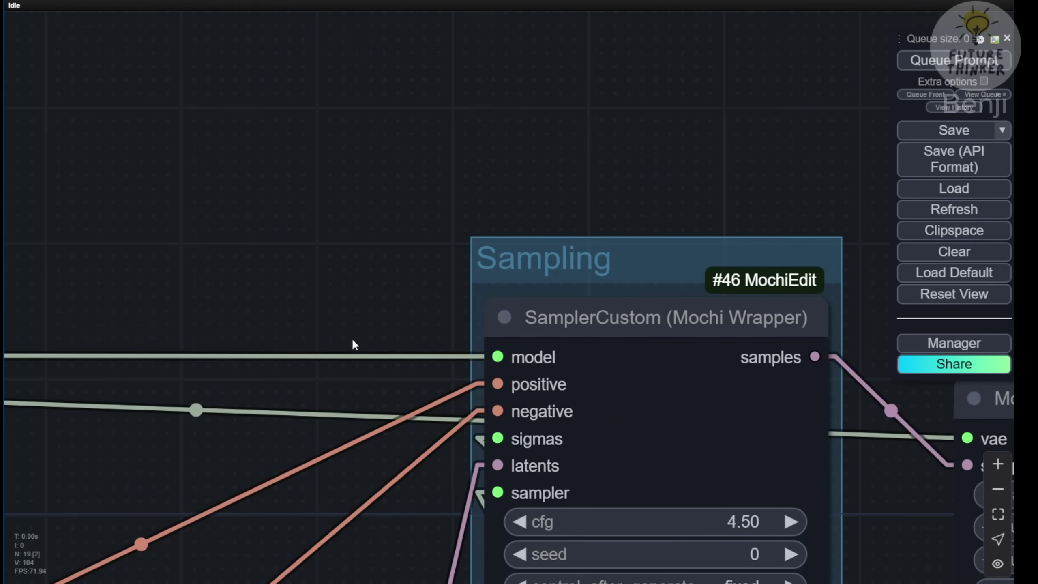
pyautogui.scroll(-5, 355, 344)
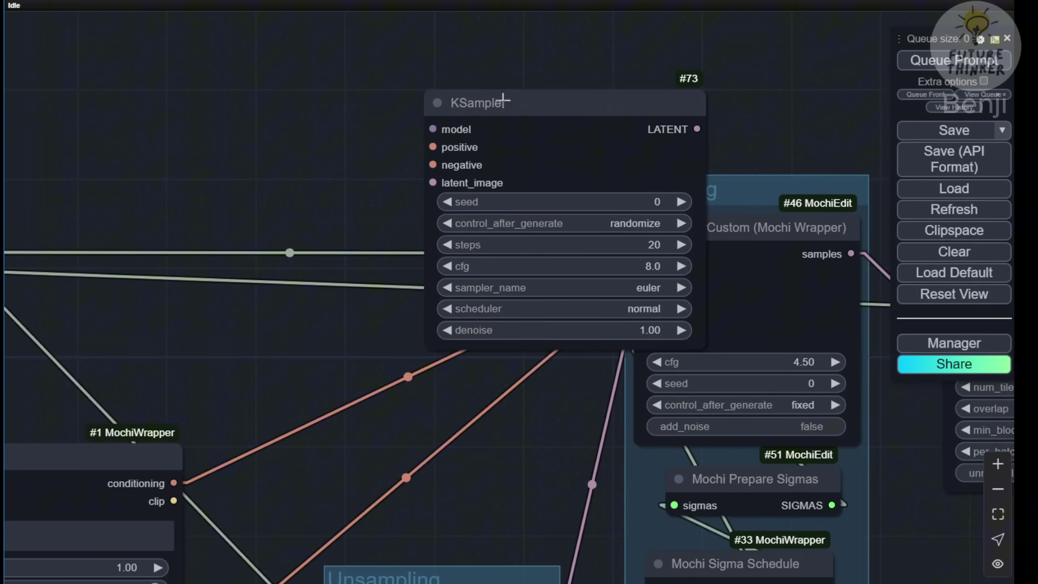
pyautogui.moveTo(506, 98); pyautogui.dragTo(427, 31)
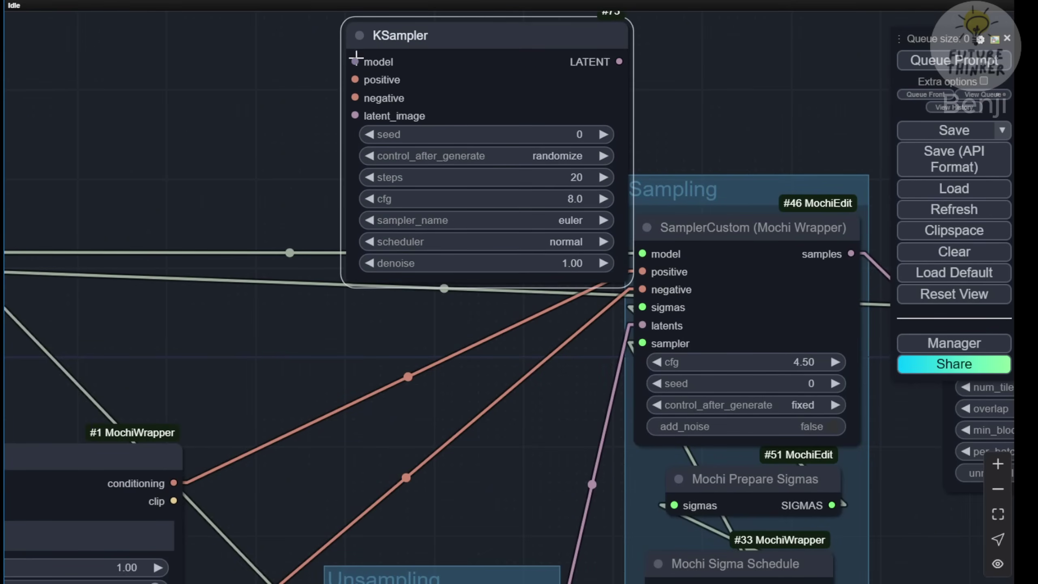
pyautogui.moveTo(327, 54); pyautogui.dragTo(363, 215)
pyautogui.moveTo(412, 242); pyautogui.dragTo(391, 207)
pyautogui.moveTo(697, 414); pyautogui.dragTo(704, 444)
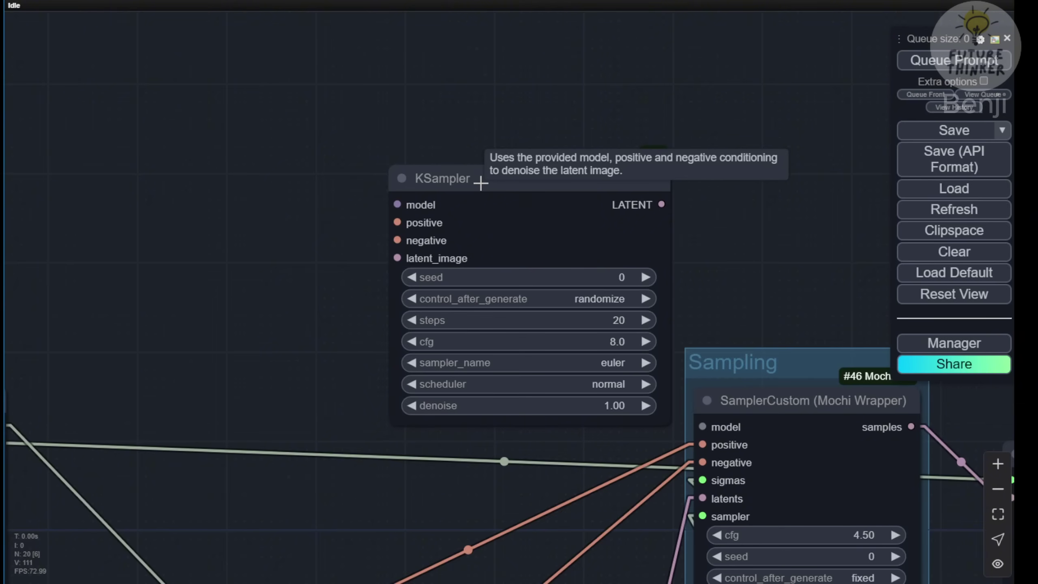
# Delete the trial KSampler node again and pan around the remaining graph
pyautogui.scroll(-3, 507, 192)
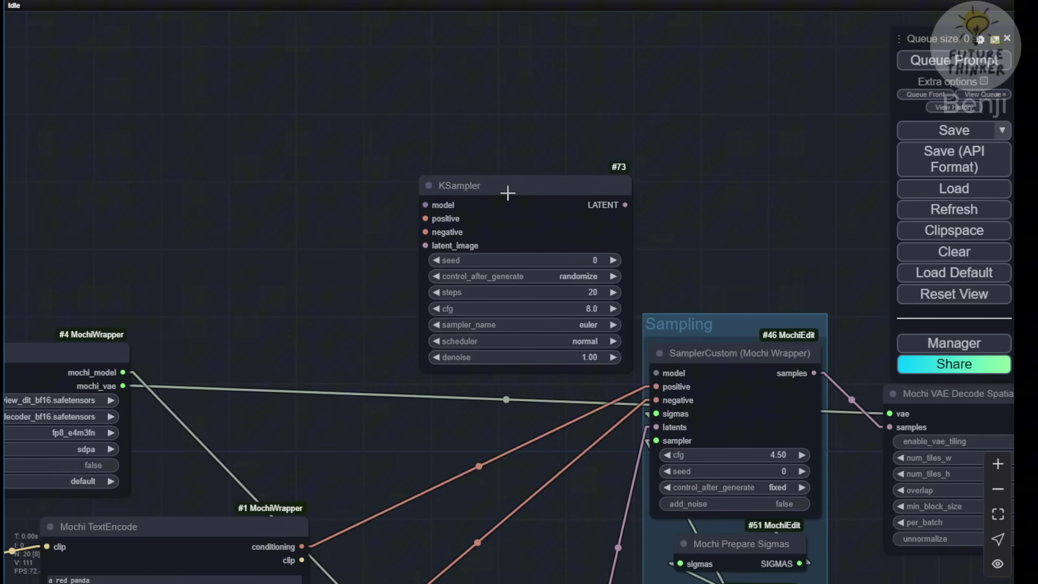
pyautogui.moveTo(507, 193); pyautogui.dragTo(407, 165)
pyautogui.press('Delete')
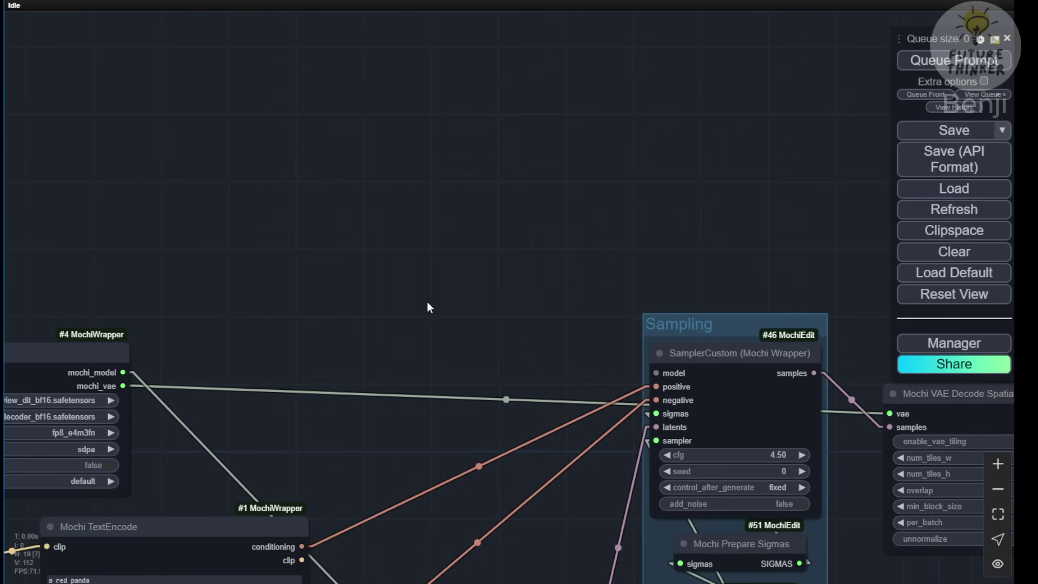
pyautogui.moveTo(435, 308); pyautogui.dragTo(539, 125)
pyautogui.scroll(-3, 511, 179)
pyautogui.scroll(3, 566, 139)
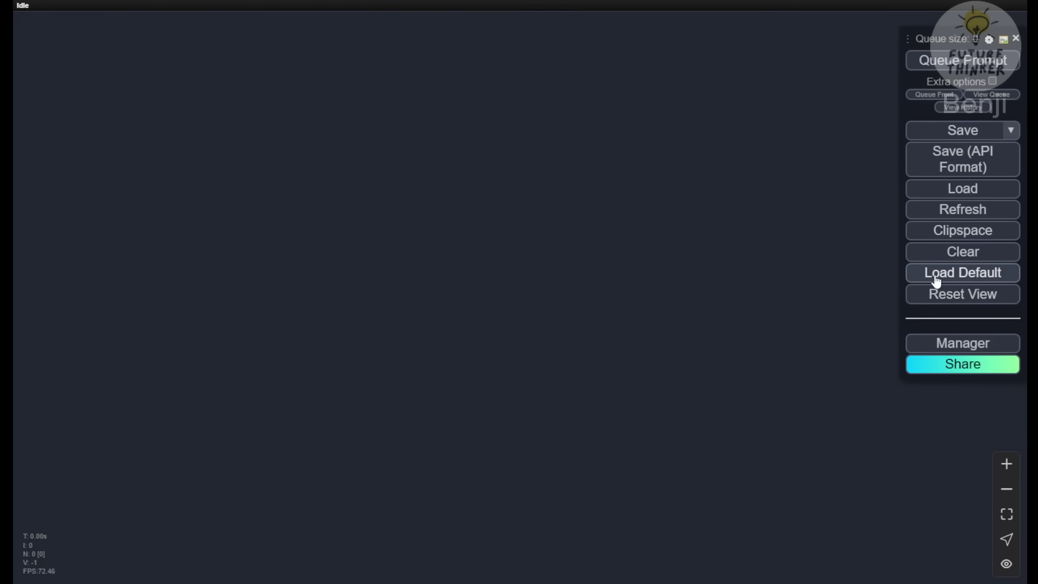
# Load the default workflow, confirming the replacement, and shift the graph into view
pyautogui.click(935, 280)
pyautogui.click(571, 62)
pyautogui.scroll(4, 501, 227)
pyautogui.moveTo(431, 213); pyautogui.dragTo(425, 90)
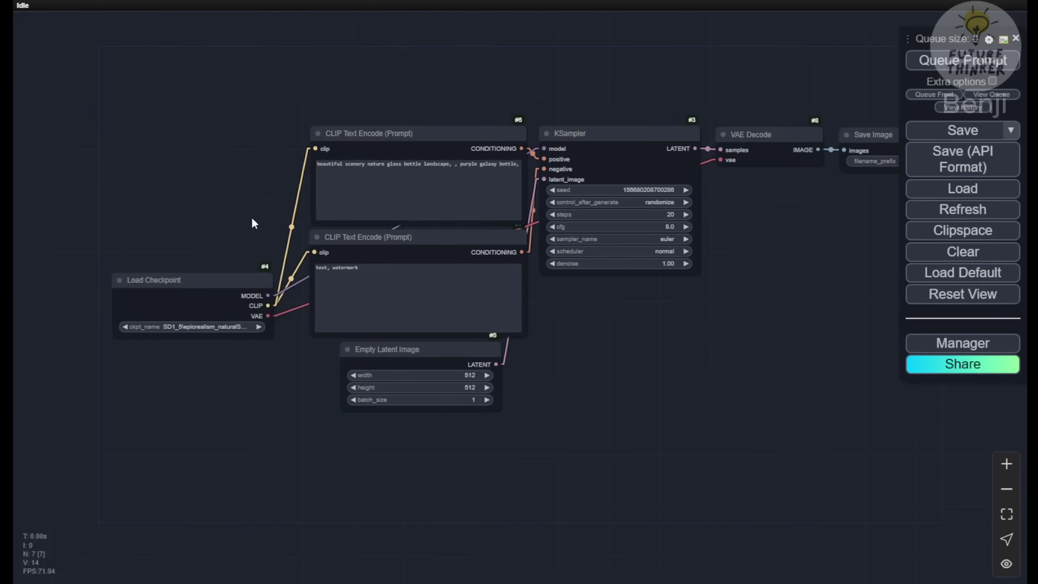
pyautogui.moveTo(252, 198); pyautogui.dragTo(157, 196)
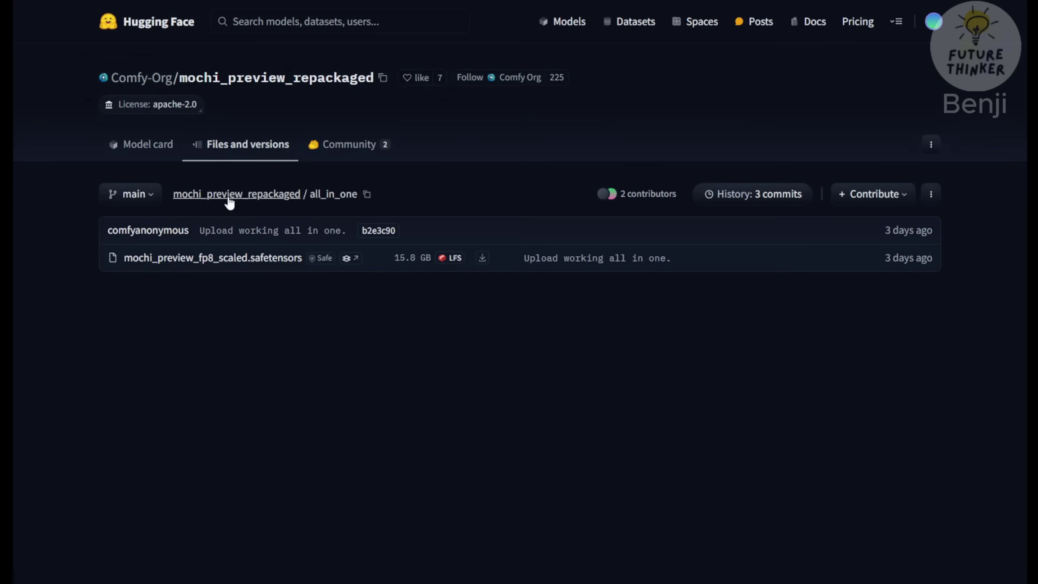
# Set Load Checkpoint to mochi_preview_fp8_scaled.safetensors and widen the node so the name shows
pyautogui.click(288, 195)
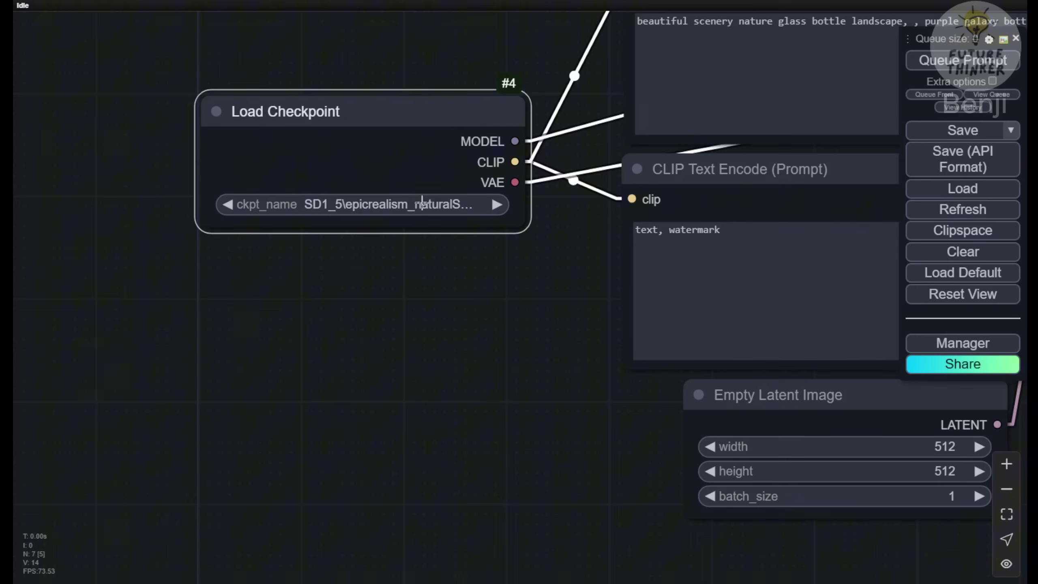
pyautogui.click(422, 203)
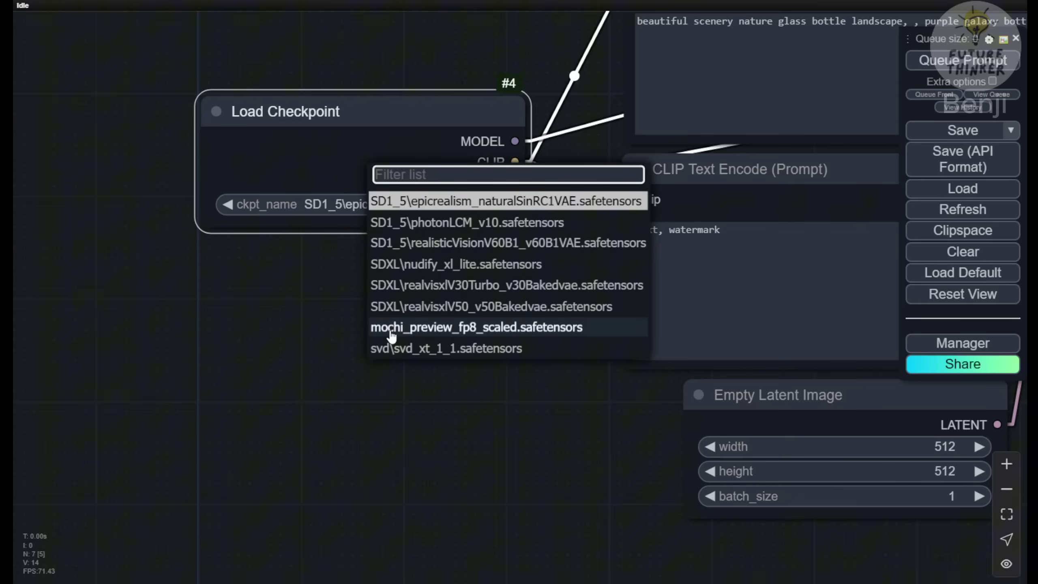
pyautogui.click(432, 333)
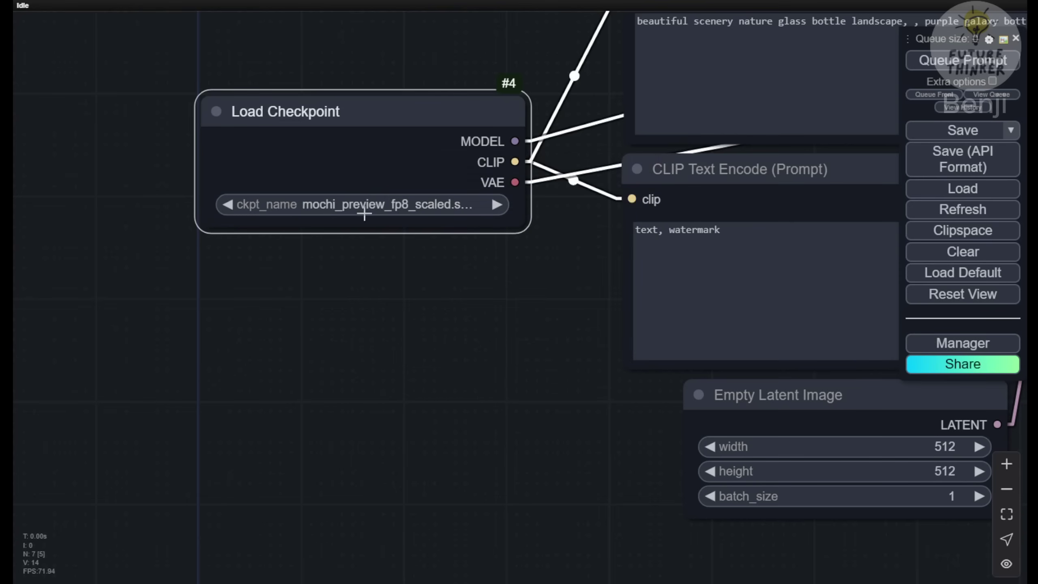
pyautogui.moveTo(522, 225); pyautogui.dragTo(583, 219)
pyautogui.moveTo(445, 104); pyautogui.dragTo(350, 104)
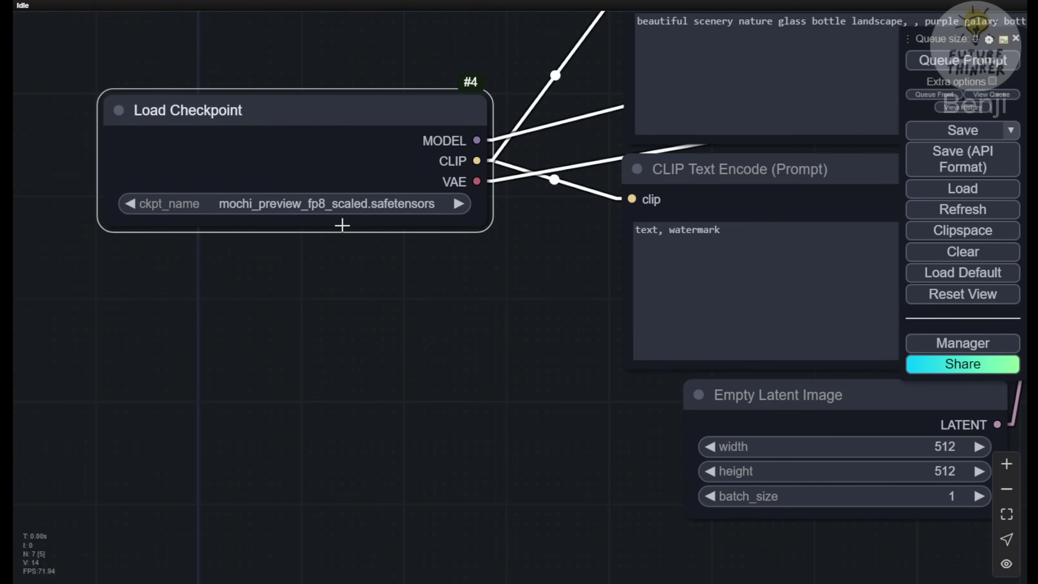
pyautogui.scroll(-4, 343, 225)
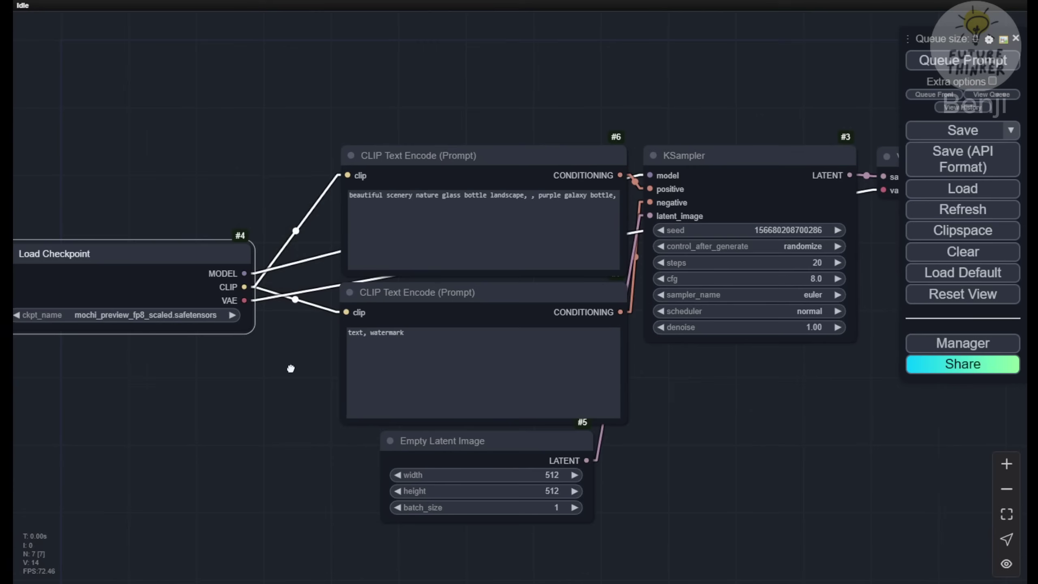
pyautogui.moveTo(283, 364); pyautogui.dragTo(238, 355)
pyautogui.press('Delete')
pyautogui.scroll(-3, 359, 331)
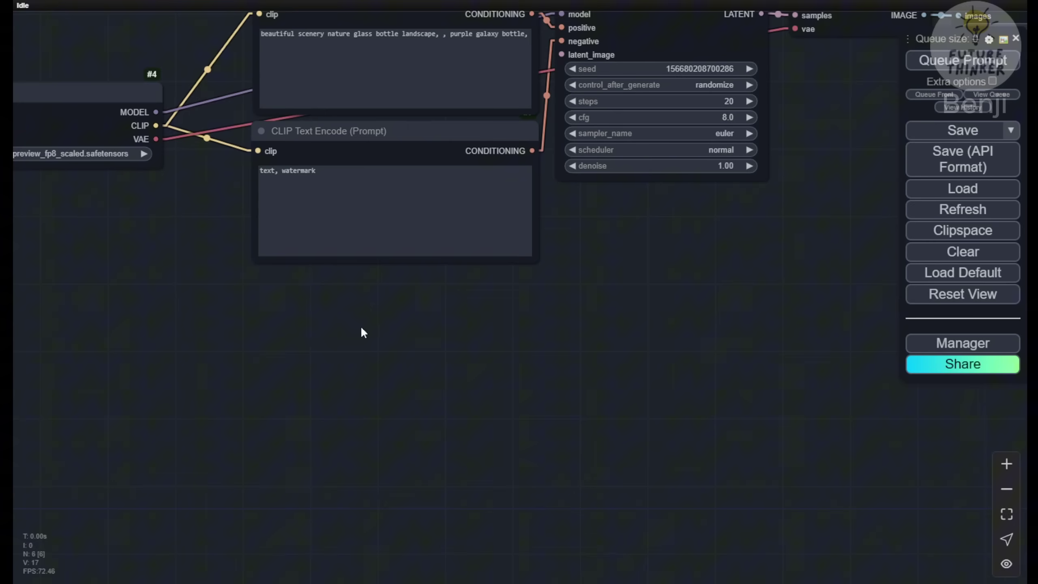
pyautogui.doubleClick(360, 332)
pyautogui.write('Mochi')
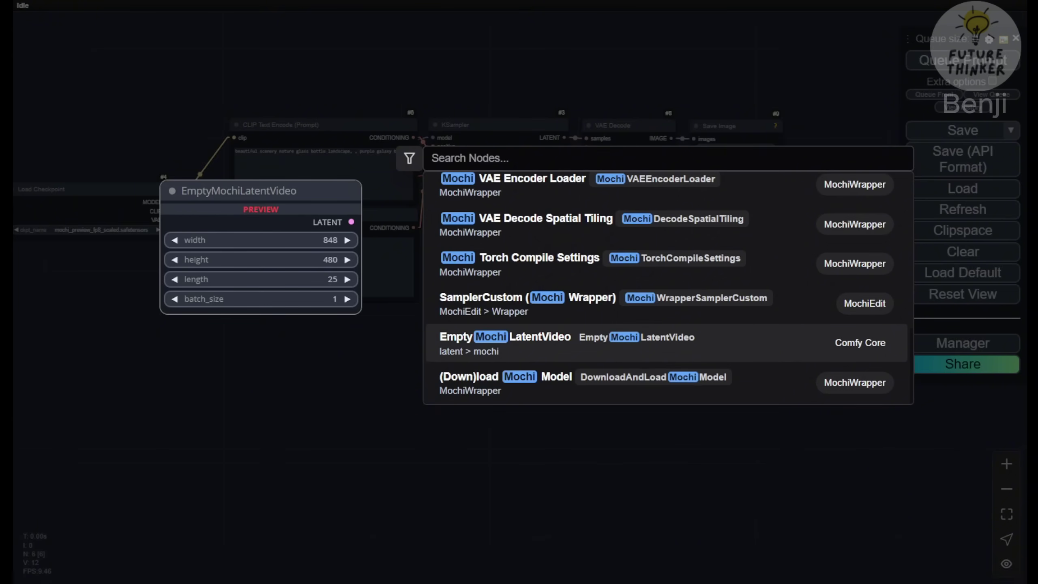
pyautogui.press('Return')
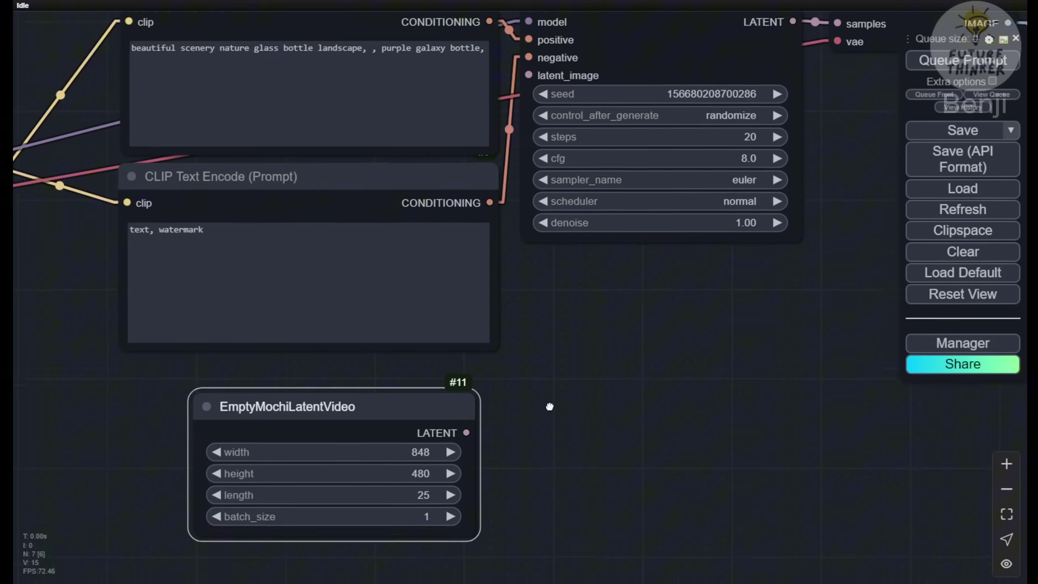
pyautogui.moveTo(466, 439); pyautogui.dragTo(529, 82)
pyautogui.scroll(3, 576, 235)
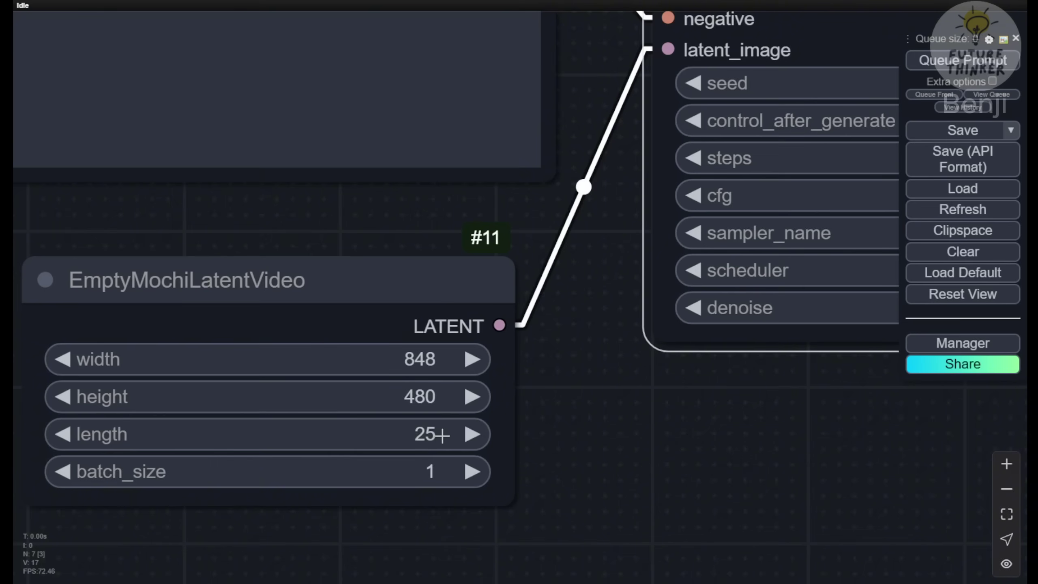
pyautogui.hscroll(-3, 424, 434)
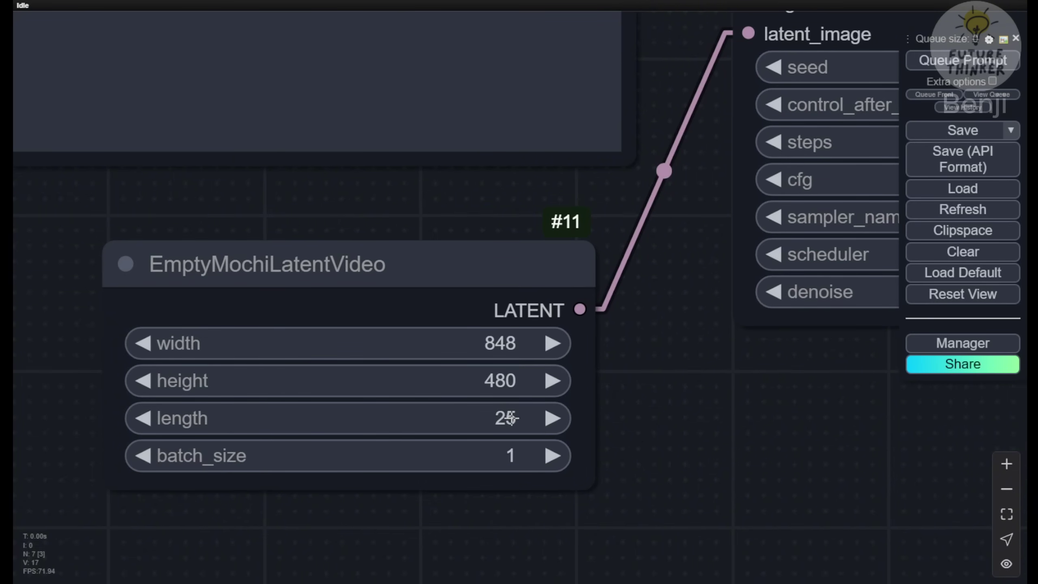
pyautogui.scroll(-3, 669, 432)
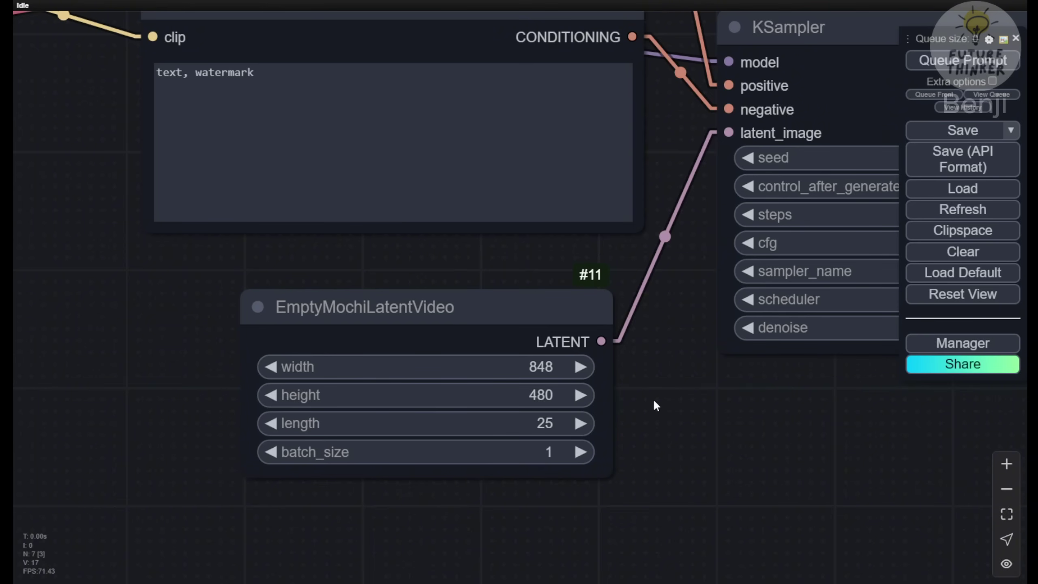
pyautogui.moveTo(139, 278); pyautogui.dragTo(457, 409)
pyautogui.scroll(-2, 457, 527)
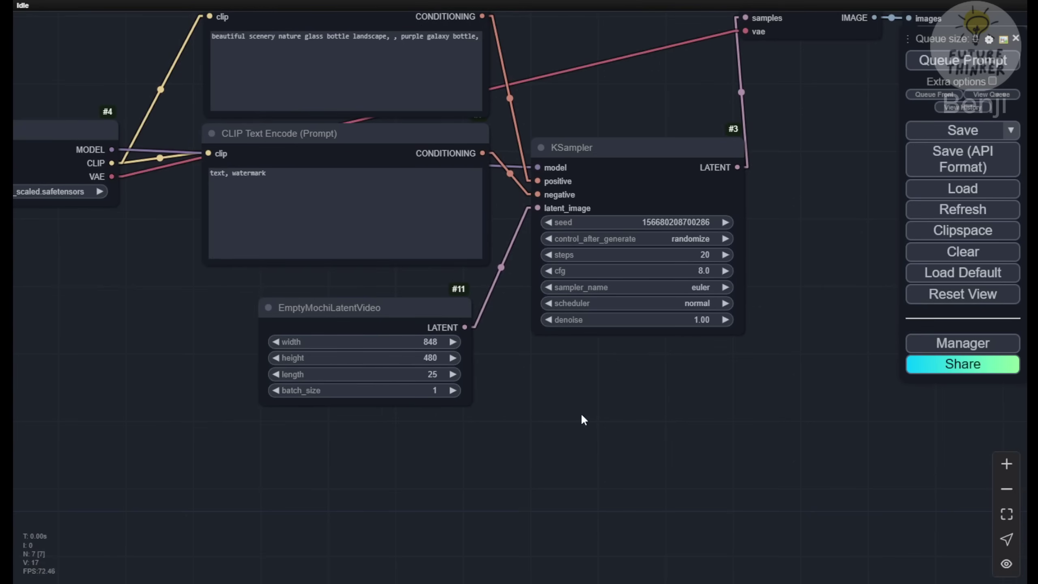
# Change the positive prompt to 'A red dargon fly on top of a tower' and set scheduler to simple
pyautogui.moveTo(654, 109); pyautogui.dragTo(646, 199)
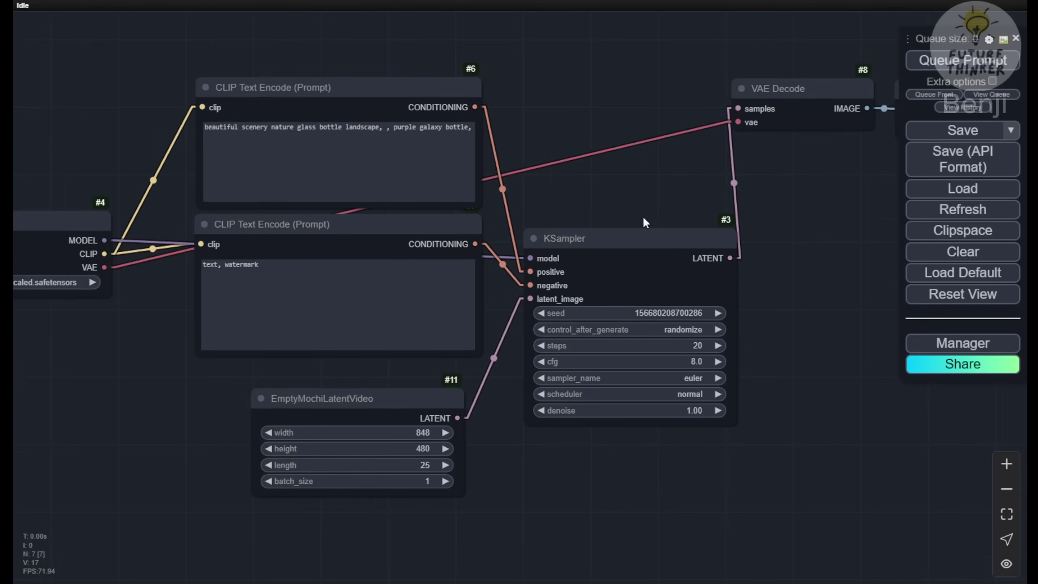
pyautogui.click(630, 240)
pyautogui.moveTo(631, 240); pyautogui.dragTo(620, 203)
pyautogui.tripleClick(387, 139)
pyautogui.write('cat walking')
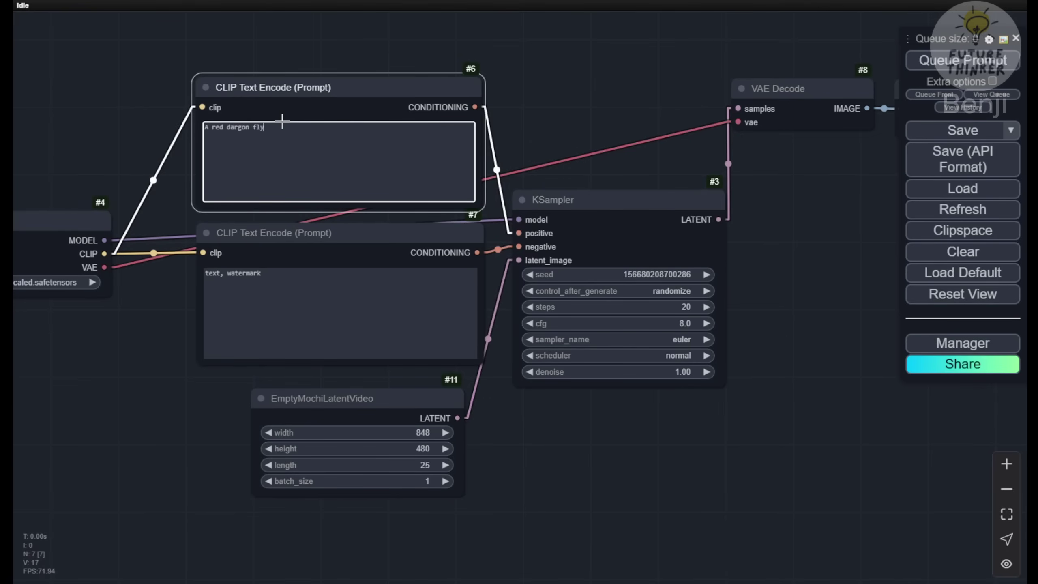
pyautogui.write('a tower')
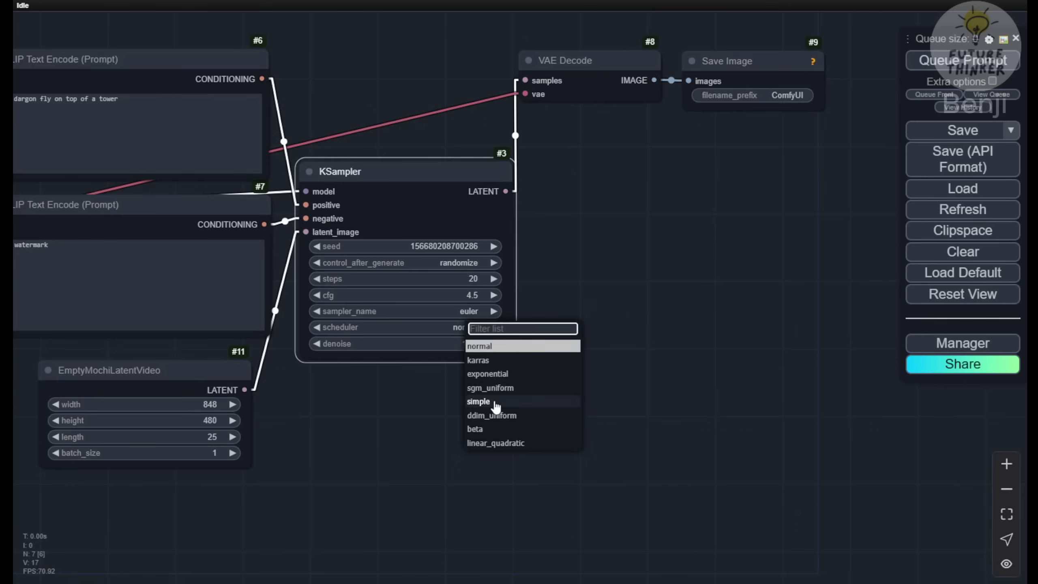
pyautogui.click(480, 400)
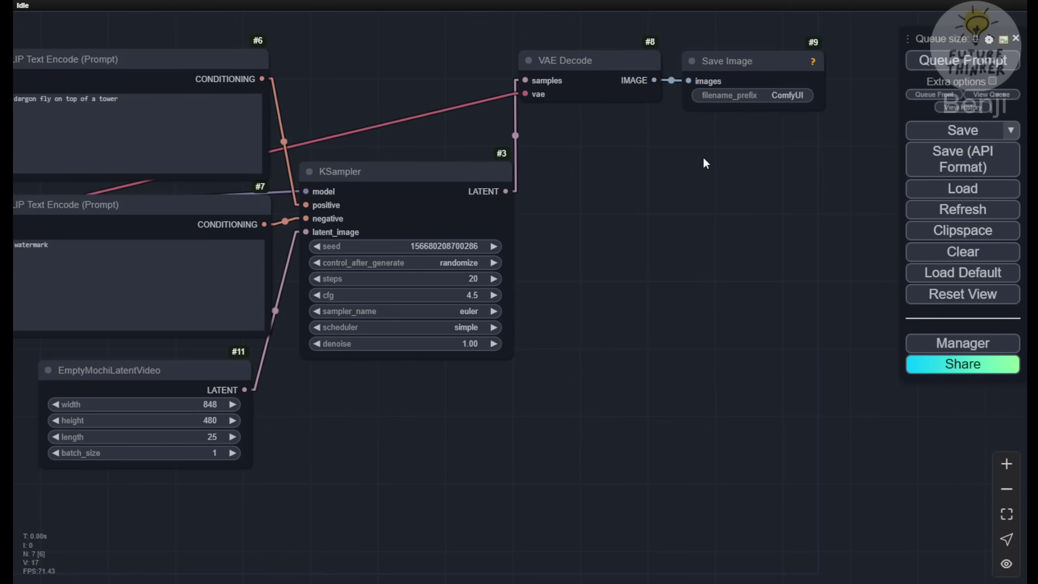
# Replace Save Image with a Video Combine node fed by VAE Decode's IMAGE output
pyautogui.click(746, 63)
pyautogui.press('Delete')
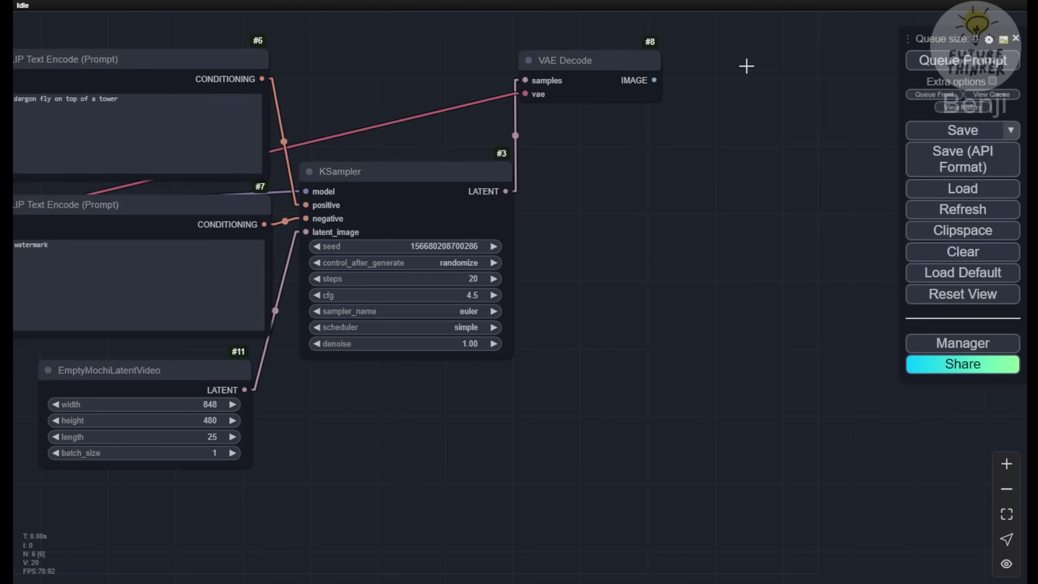
pyautogui.moveTo(734, 88); pyautogui.dragTo(389, 185)
pyautogui.scroll(-2, 388, 185)
pyautogui.doubleClick(389, 184)
pyautogui.write('Vide')
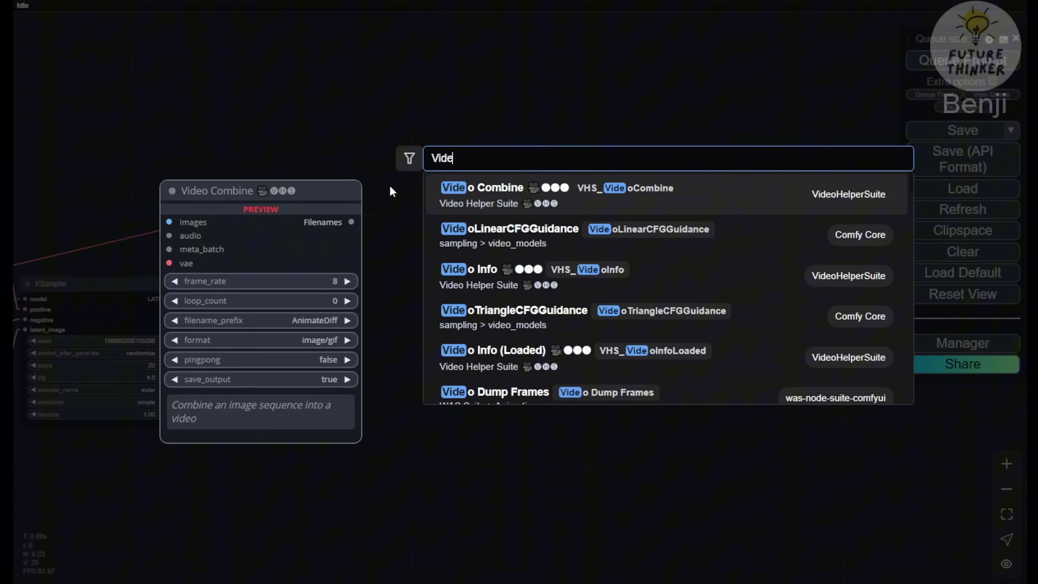
pyautogui.press('Return')
pyautogui.scroll(5, 407, 194)
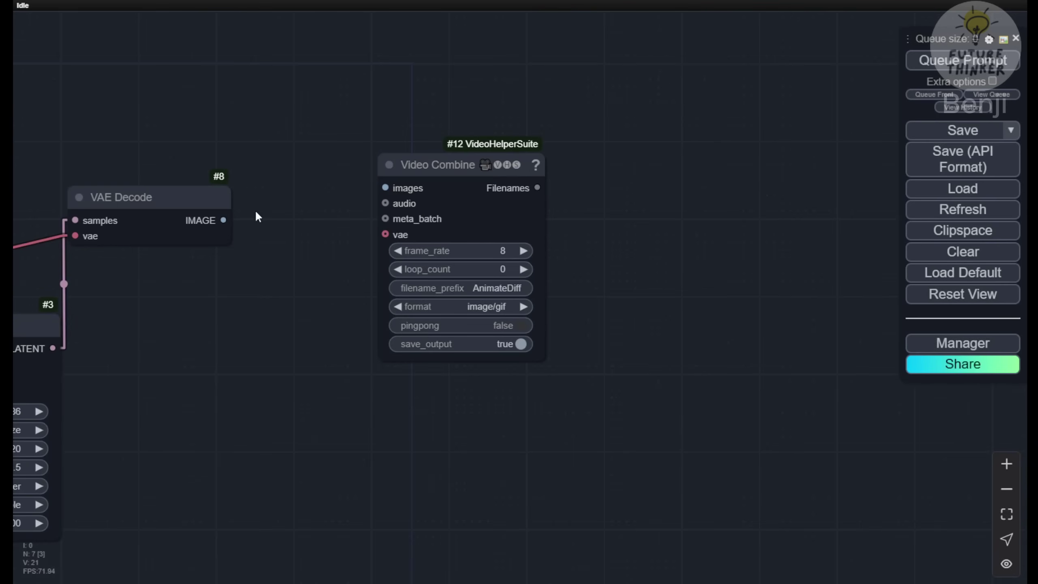
pyautogui.moveTo(222, 220); pyautogui.dragTo(385, 188)
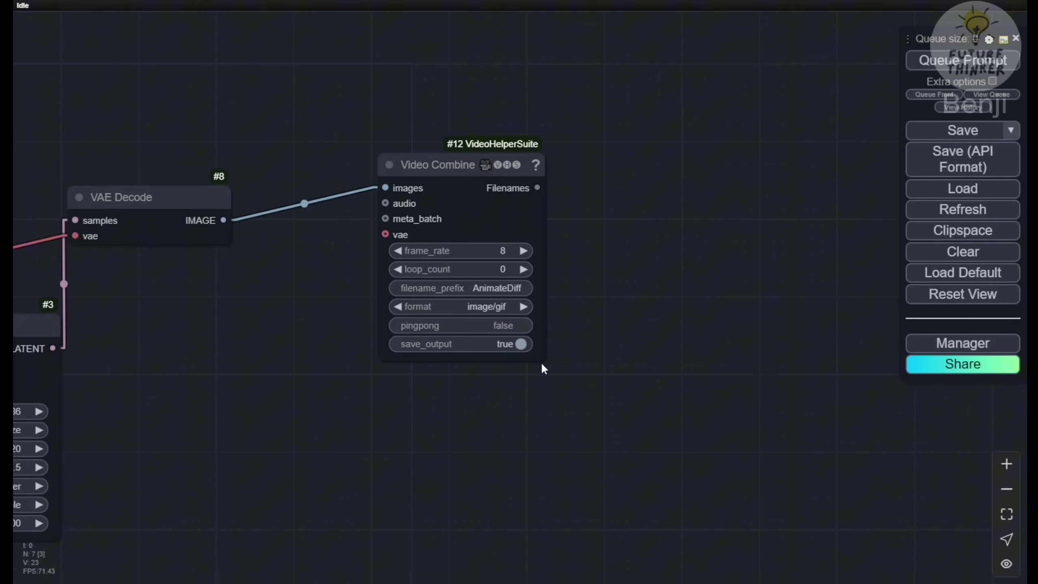
# Enlarge the Video Combine node and set its filename prefix to 'Mochi Preview'
pyautogui.moveTo(536, 353); pyautogui.dragTo(898, 511)
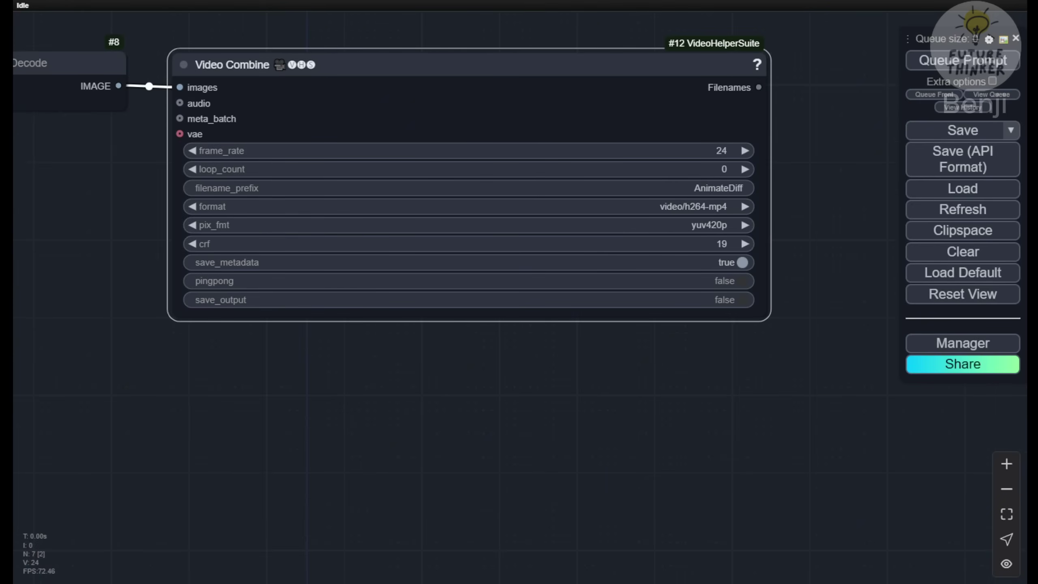
pyautogui.click(719, 187)
pyautogui.write('Mochi Preview')
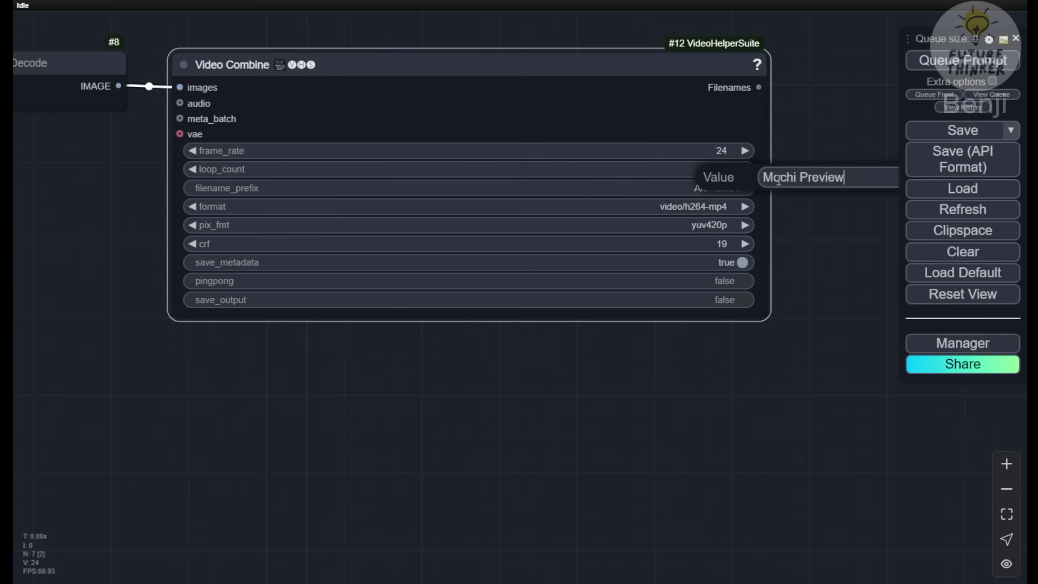
pyautogui.press('Return')
pyautogui.click(785, 215)
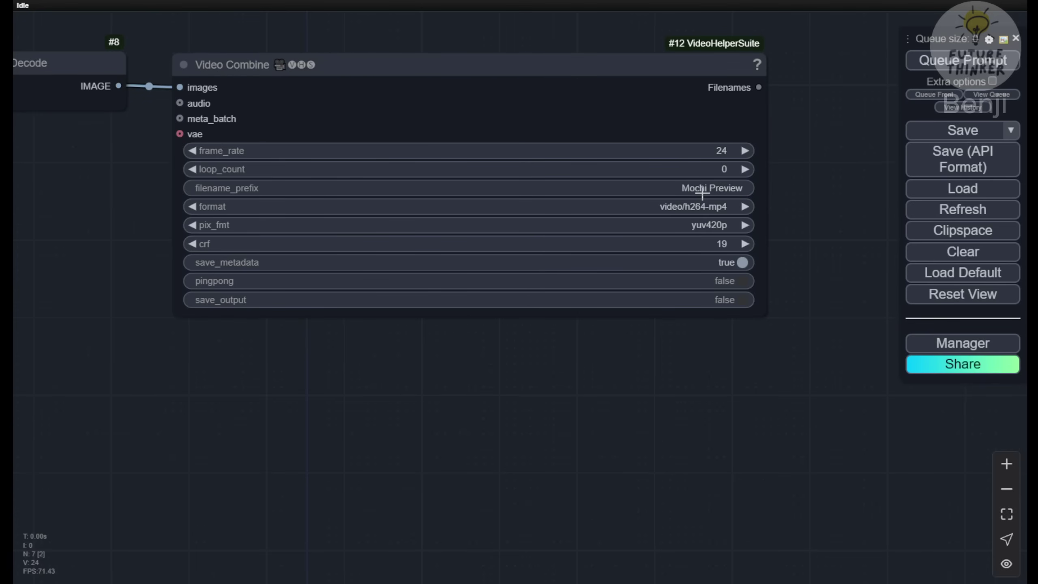
# Reframe the canvas so the whole workflow is visible
pyautogui.scroll(-6, 366, 308)
pyautogui.moveTo(279, 354); pyautogui.dragTo(735, 375)
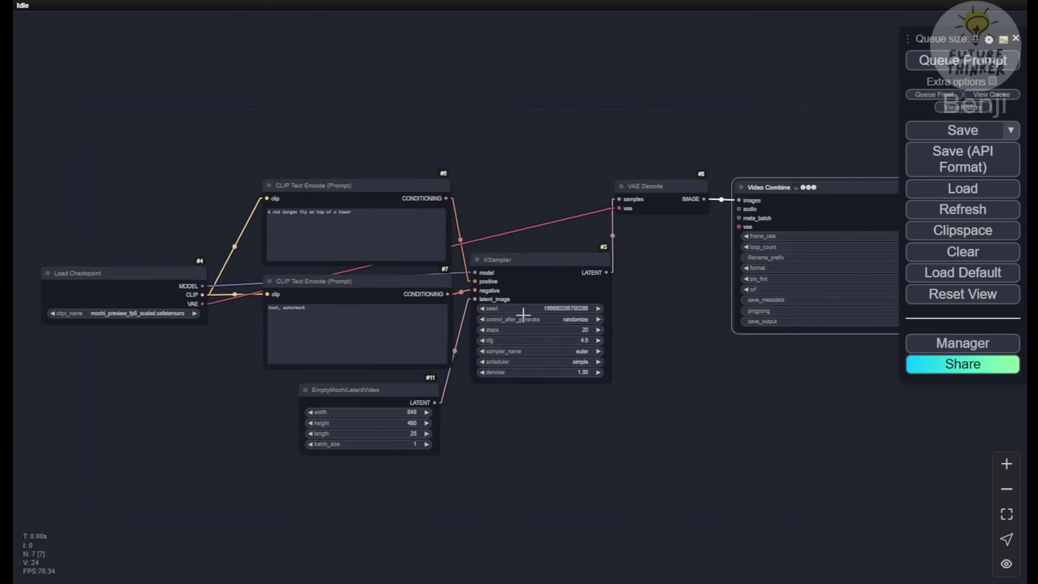
pyautogui.moveTo(633, 443); pyautogui.dragTo(621, 432)
pyautogui.scroll(2, 623, 433)
pyautogui.doubleClick(623, 433)
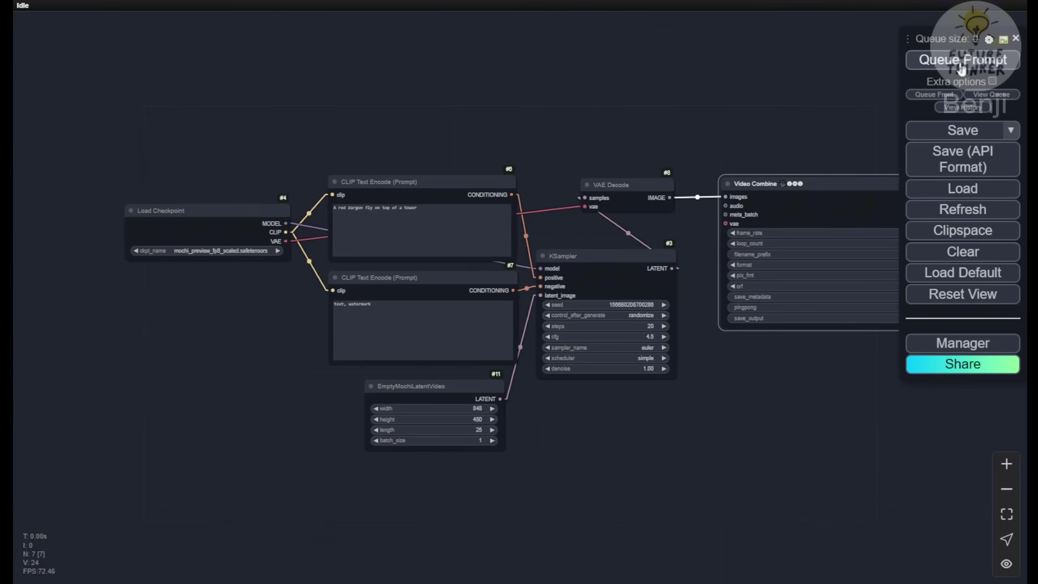
# Queue the workflow and follow it through KSampler to the red-dragon clip previewed in Video Combine
pyautogui.click(961, 62)
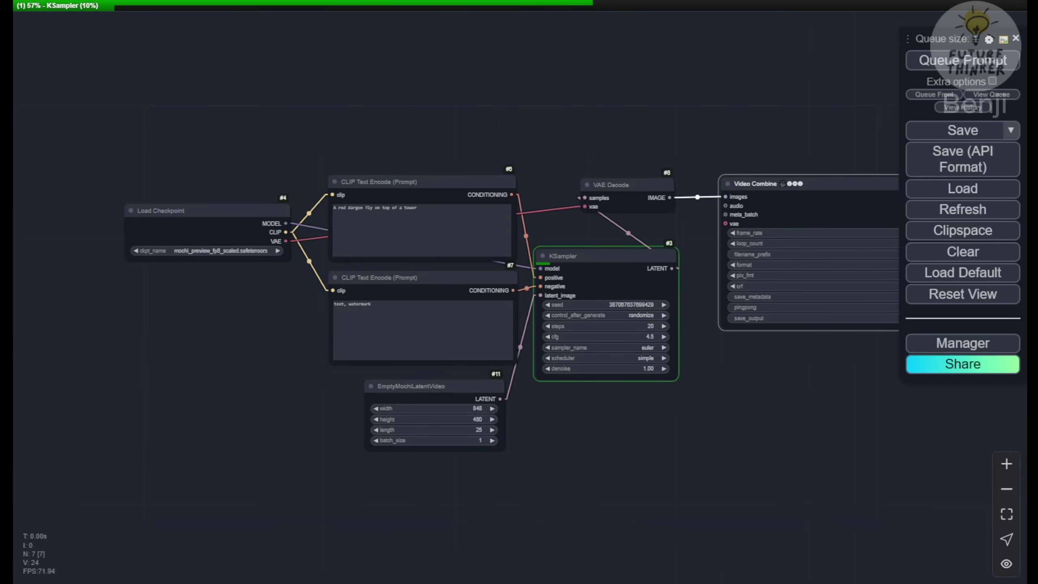
pyautogui.scroll(4, 236, 303)
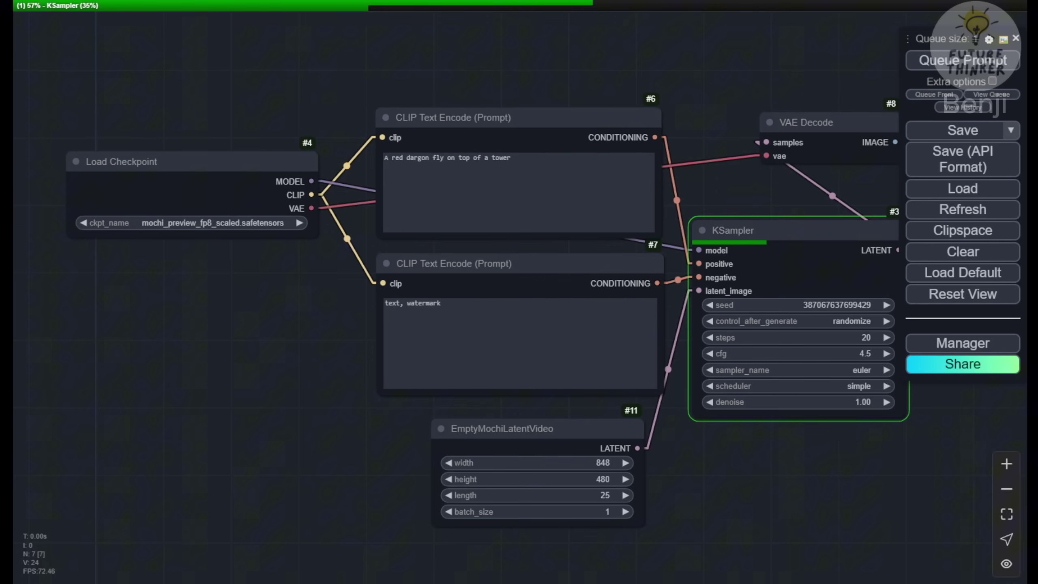
pyautogui.moveTo(584, 271); pyautogui.dragTo(398, 225)
pyautogui.scroll(4, 655, 304)
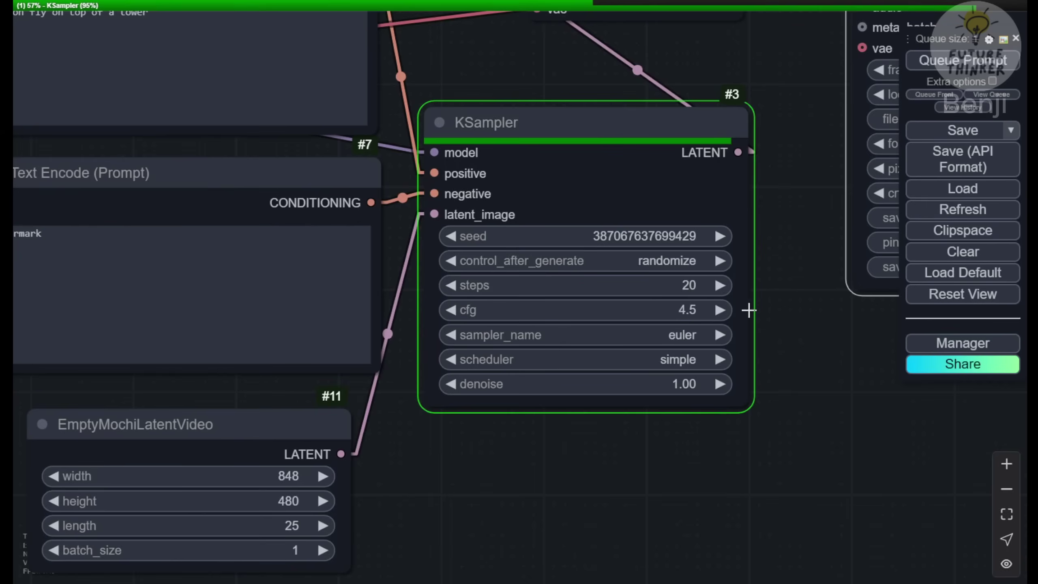
pyautogui.moveTo(746, 305); pyautogui.dragTo(452, 480)
pyautogui.scroll(-2, 451, 479)
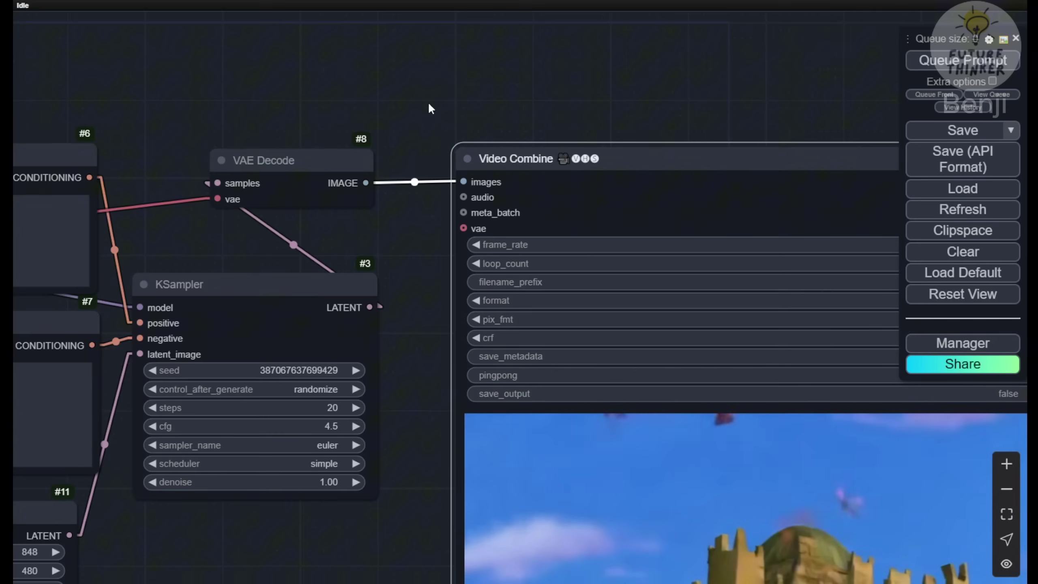
pyautogui.scroll(-1, 414, 182)
pyautogui.scroll(-1, 416, 208)
pyautogui.moveTo(416, 207); pyautogui.dragTo(352, 122)
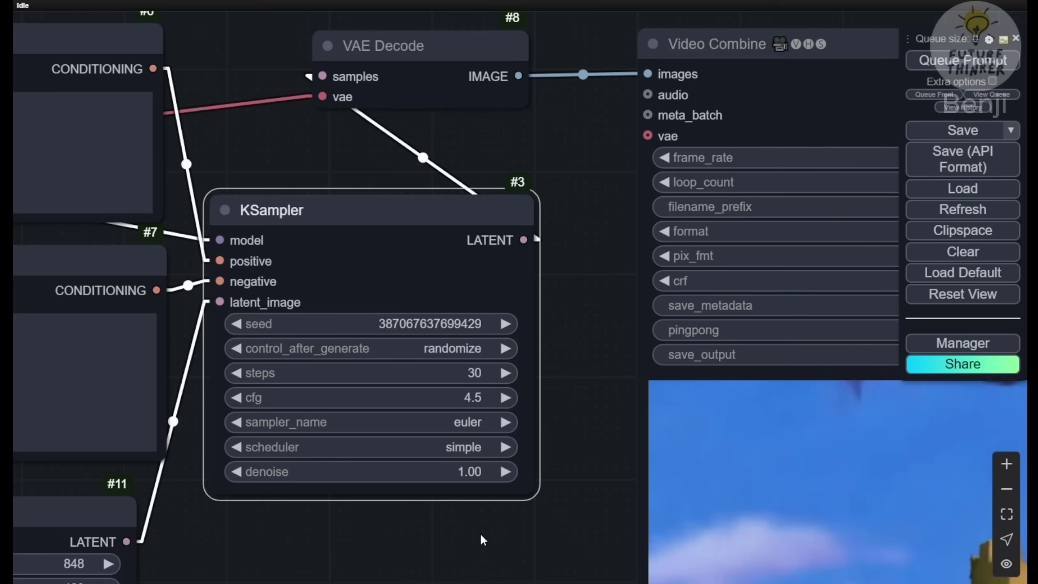
pyautogui.scroll(-3, 480, 533)
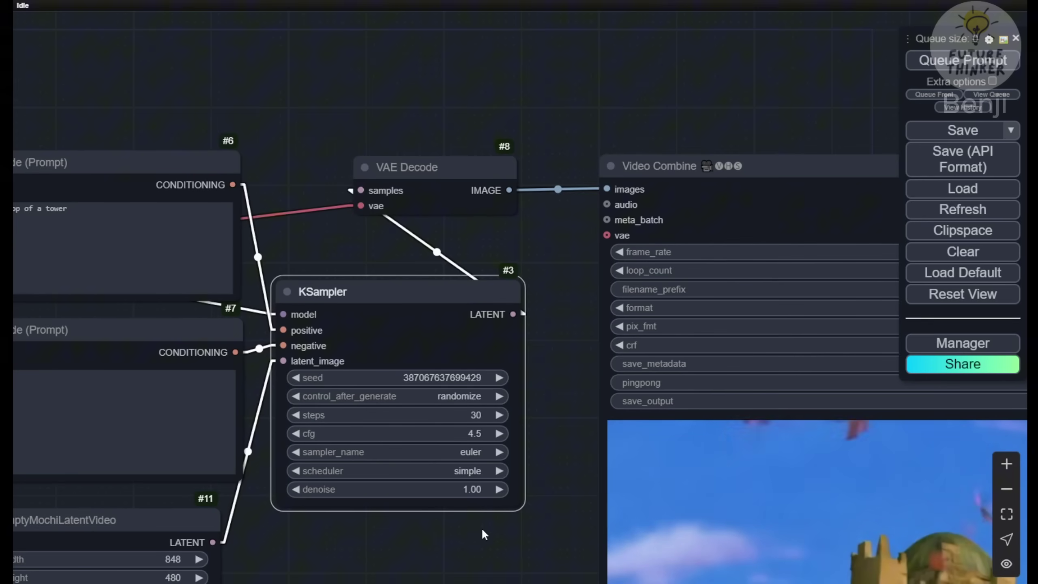
pyautogui.moveTo(480, 516); pyautogui.dragTo(738, 365)
# Queue another 30-step run, nudge KSampler up and reframe around the preview and prompts
pyautogui.click(962, 61)
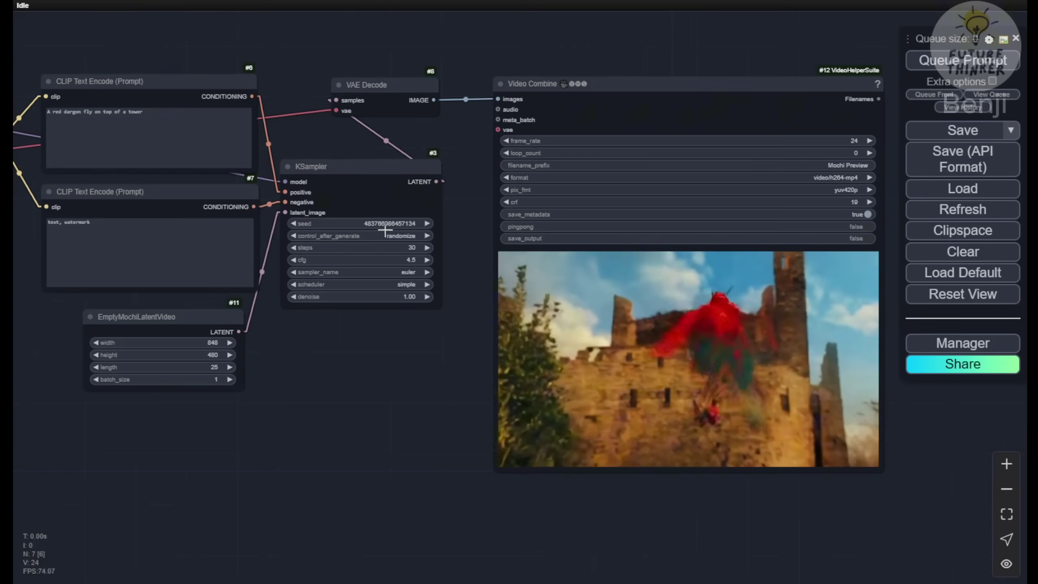
pyautogui.moveTo(373, 170); pyautogui.dragTo(384, 151)
pyautogui.moveTo(736, 340); pyautogui.dragTo(605, 323)
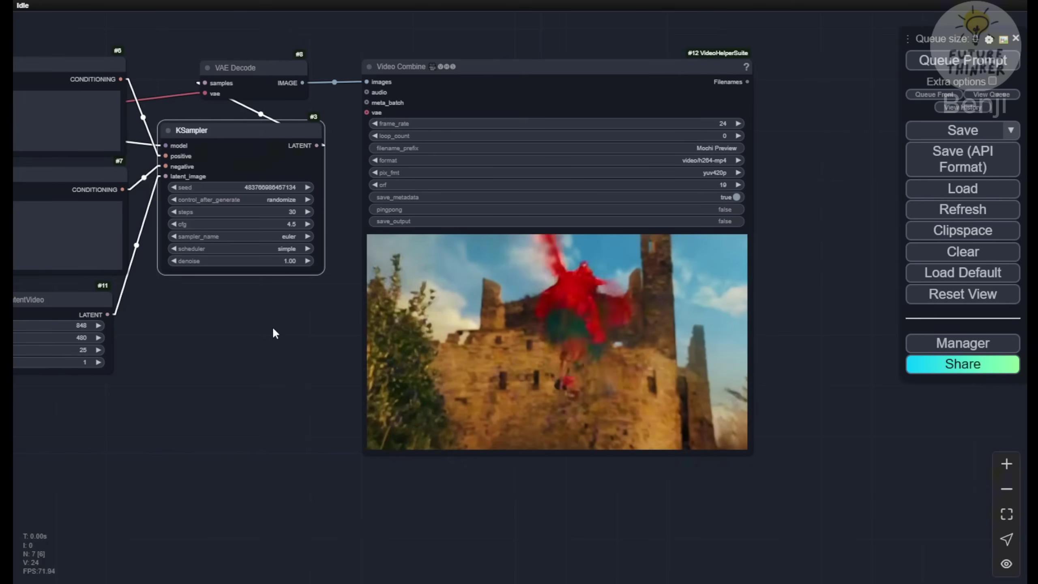
pyautogui.moveTo(269, 329); pyautogui.dragTo(390, 359)
pyautogui.scroll(6, 390, 359)
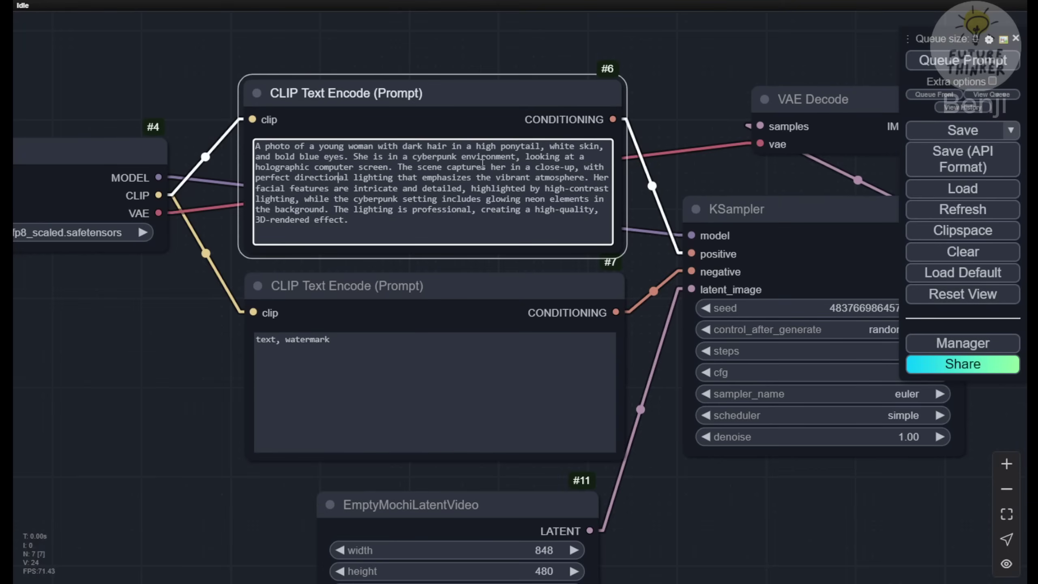
# Queue the workflow with the cyberpunk young-woman prompt, with Video Combine in view
pyautogui.moveTo(389, 157); pyautogui.dragTo(503, 163)
pyautogui.click(522, 188)
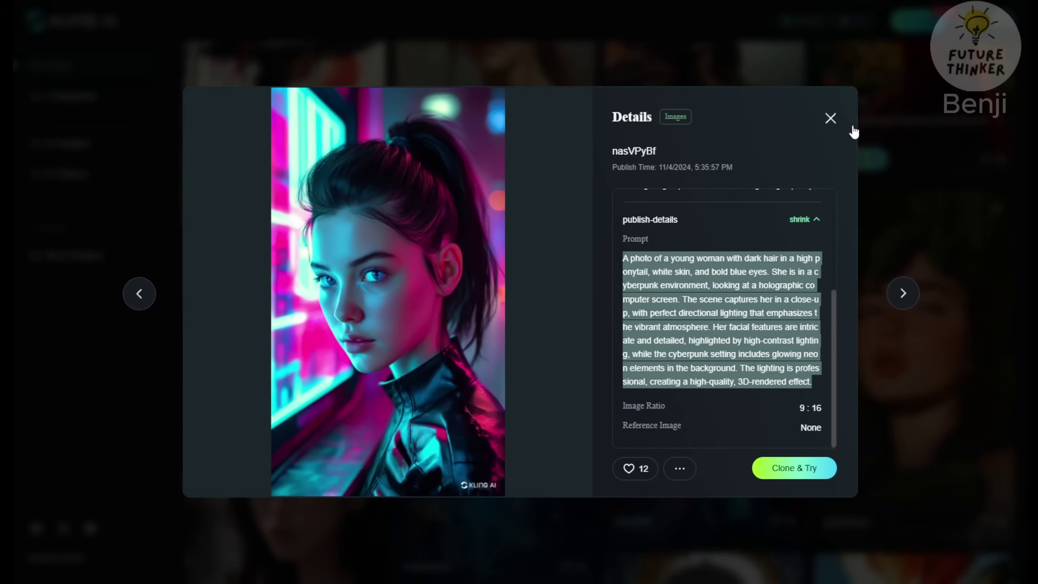
pyautogui.click(831, 119)
pyautogui.scroll(-6, 699, 319)
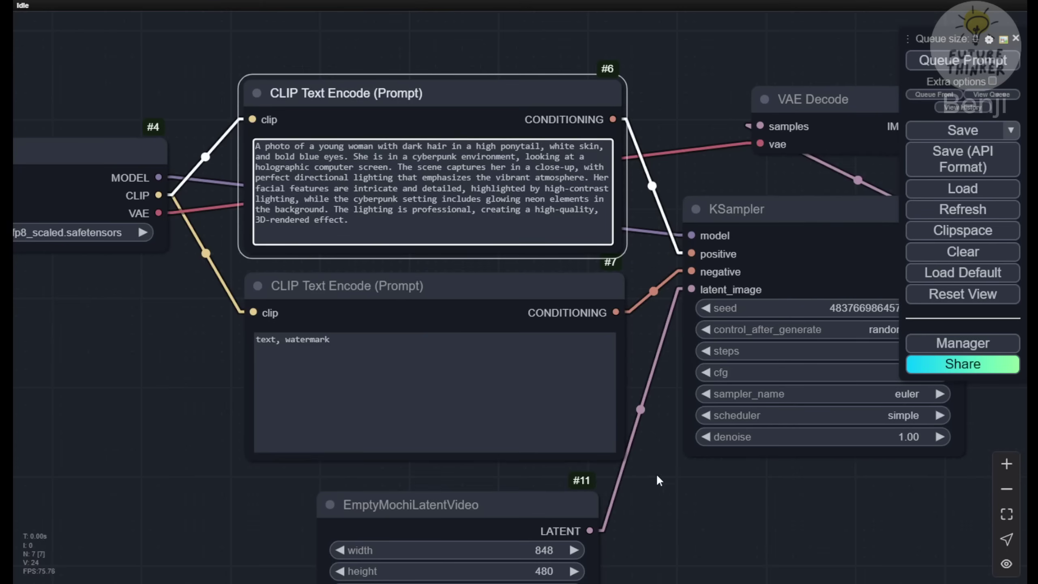
pyautogui.scroll(-3, 662, 475)
pyautogui.moveTo(661, 474); pyautogui.dragTo(325, 426)
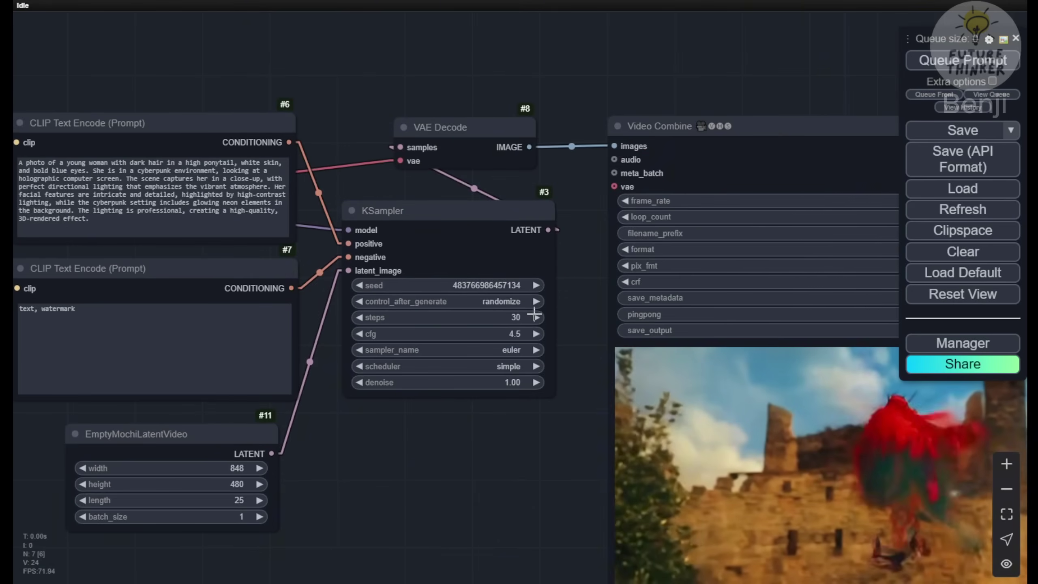
pyautogui.hotkey('ctrl', 'Return')
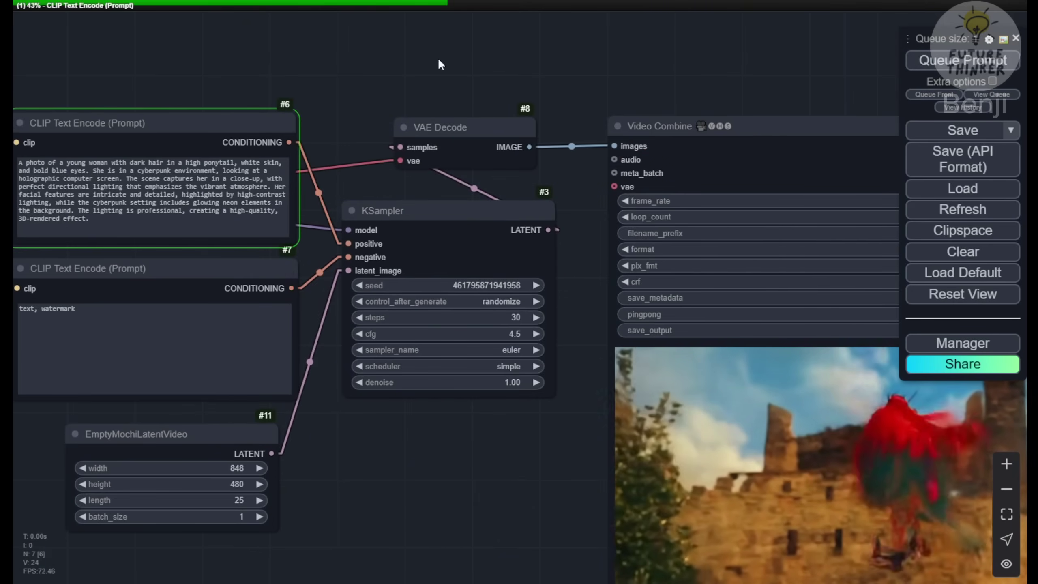
# Follow the run across sampler, decoder and Video Combine to view the finished cyberpunk clip
pyautogui.scroll(-3, 352, 76)
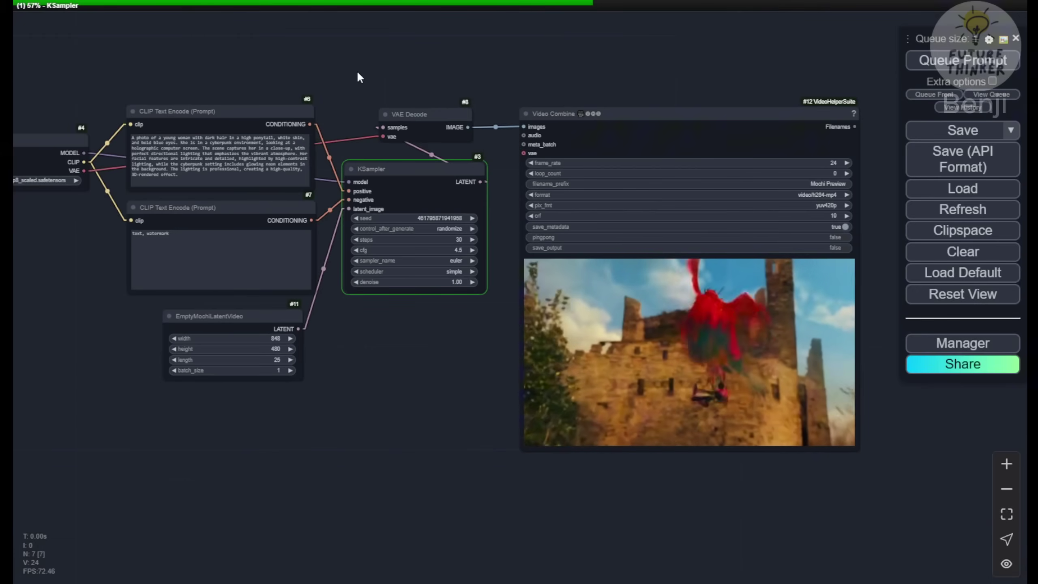
pyautogui.scroll(5, 360, 74)
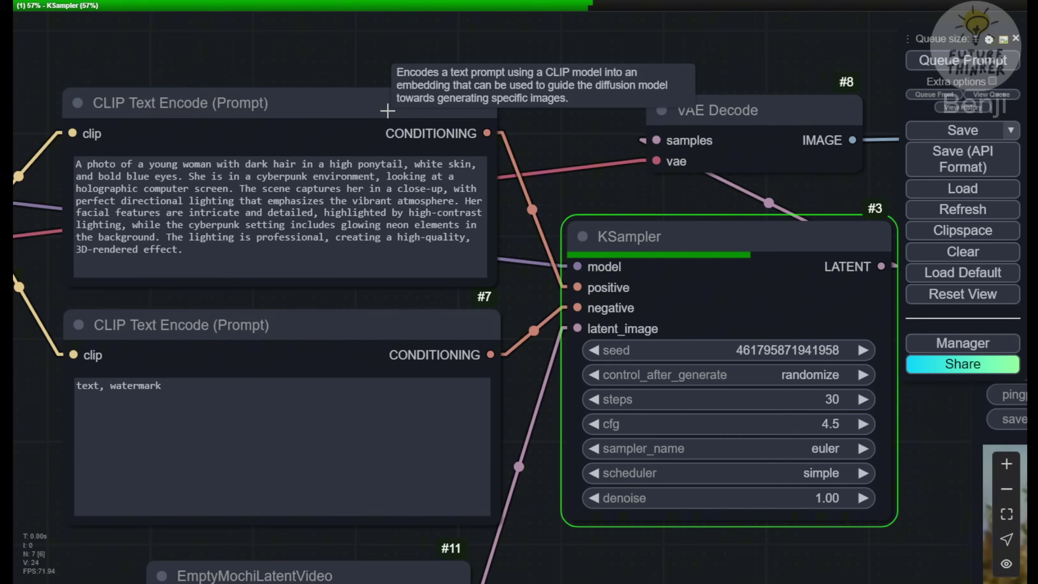
pyautogui.scroll(-10, 398, 222)
pyautogui.scroll(-2, 450, 246)
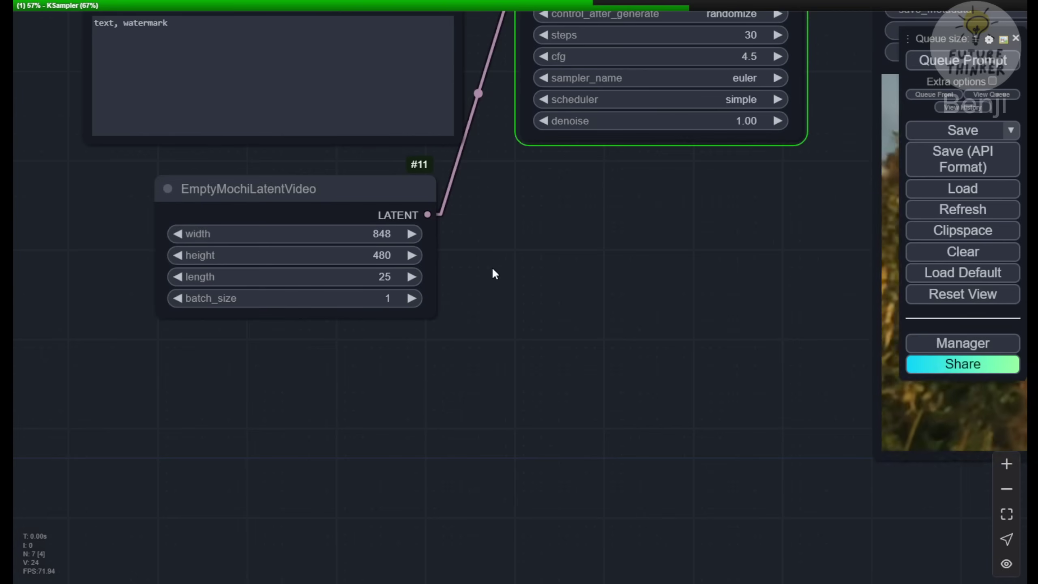
pyautogui.moveTo(468, 252); pyautogui.dragTo(402, 404)
pyautogui.scroll(-4, 403, 405)
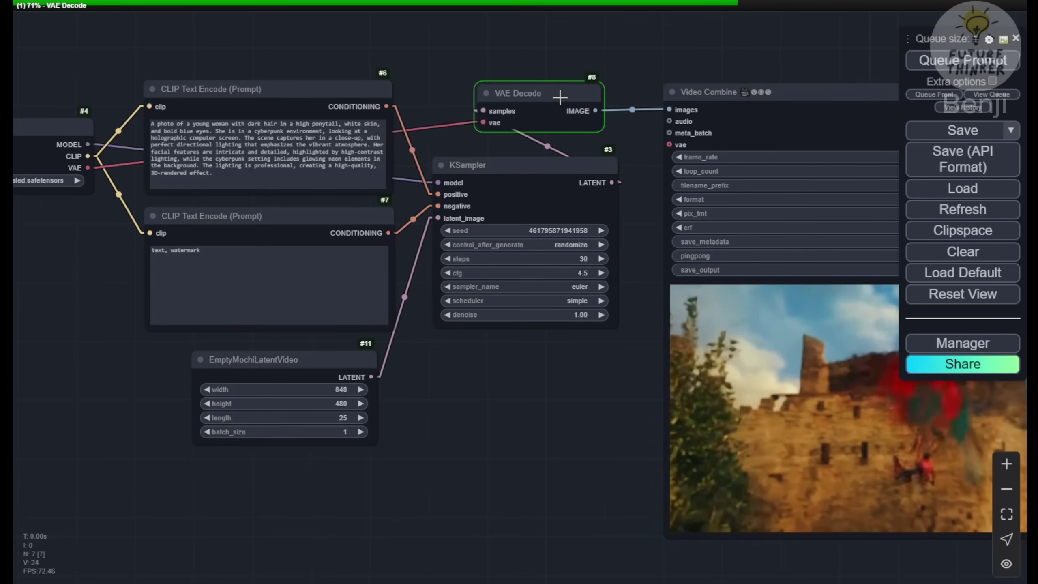
pyautogui.moveTo(585, 434); pyautogui.dragTo(401, 428)
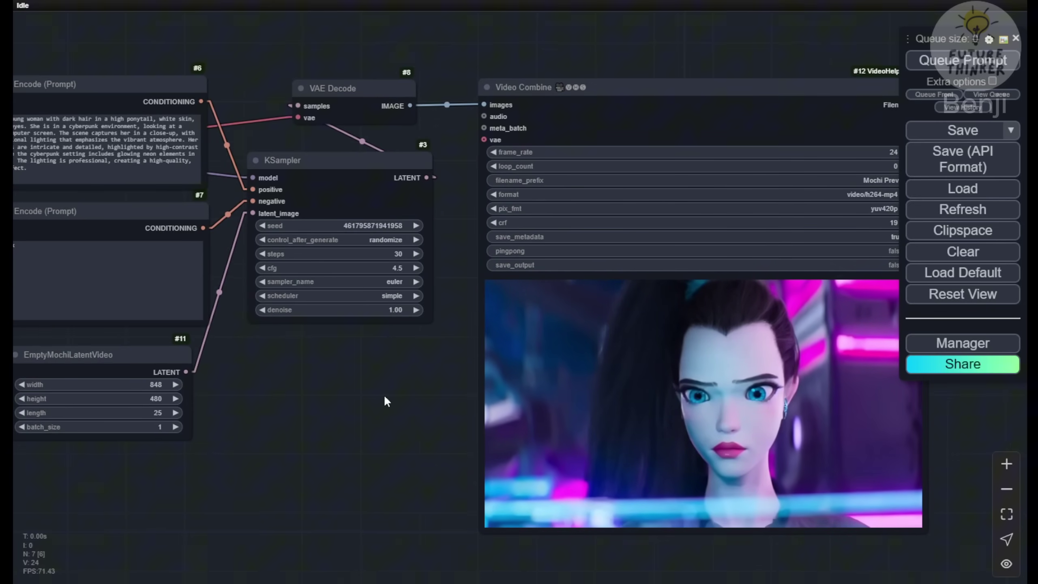
pyautogui.moveTo(377, 422); pyautogui.dragTo(537, 424)
pyautogui.scroll(4, 175, 219)
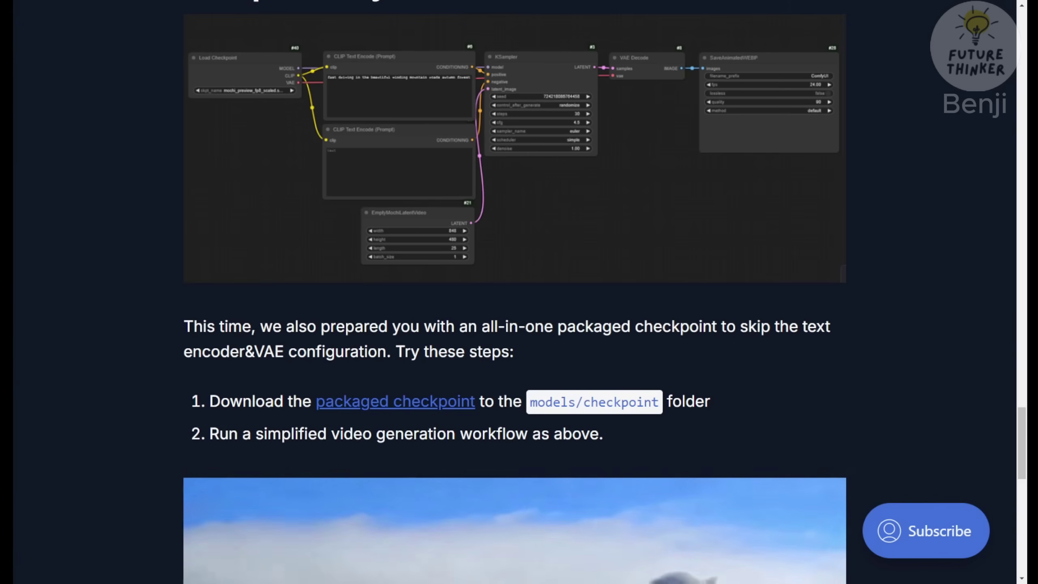
# Enlarge the 'A Simplified Way to Start' workflow screenshot on the blog
pyautogui.scroll(3, 593, 261)
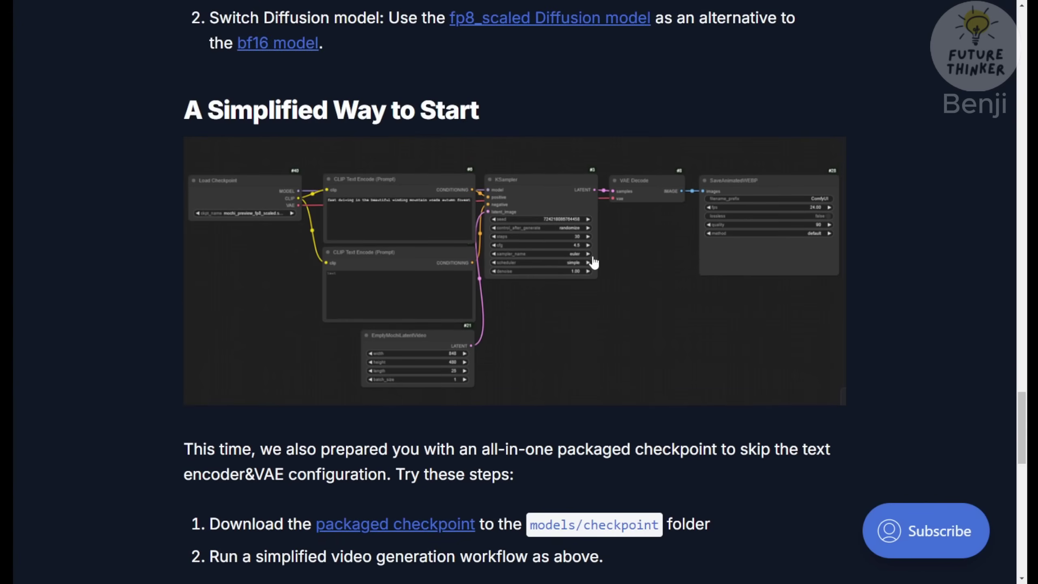
pyautogui.click(435, 244)
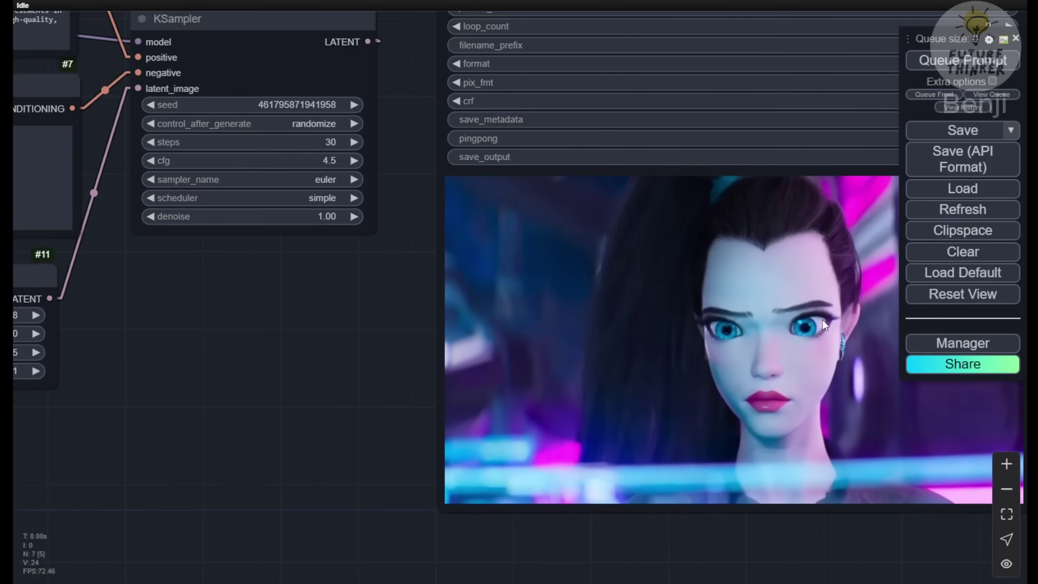
# Enter 64 as the EmptyMochiLatentVideo length, which snaps to 67 frames
pyautogui.scroll(-2, 409, 307)
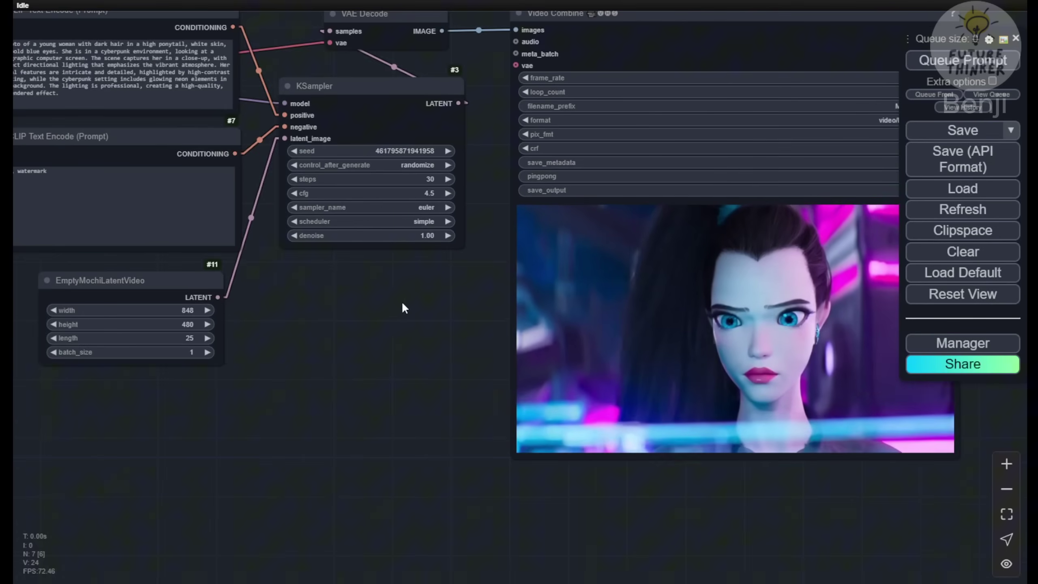
pyautogui.moveTo(408, 307); pyautogui.dragTo(216, 295)
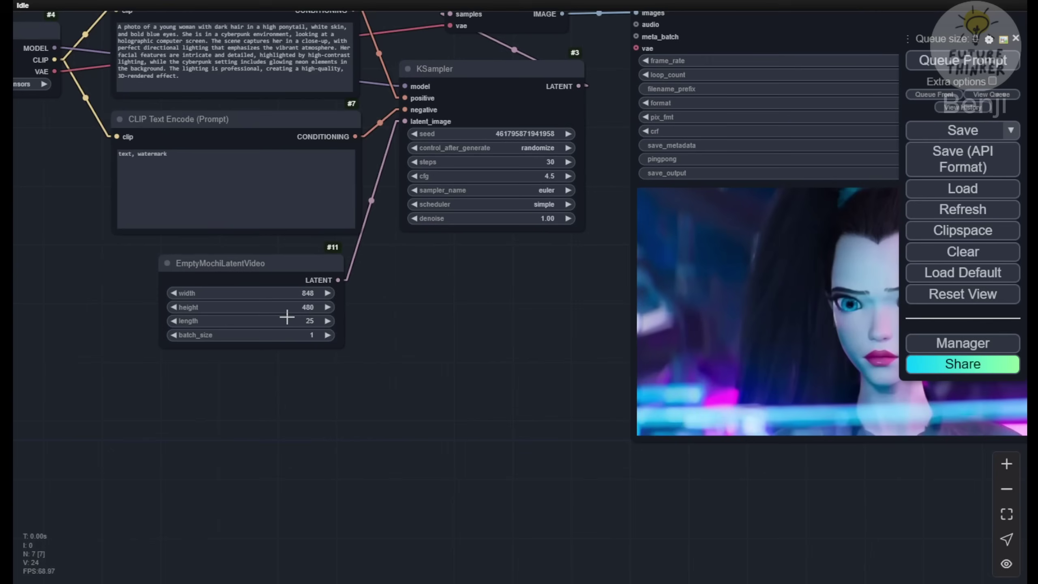
pyautogui.click(287, 319)
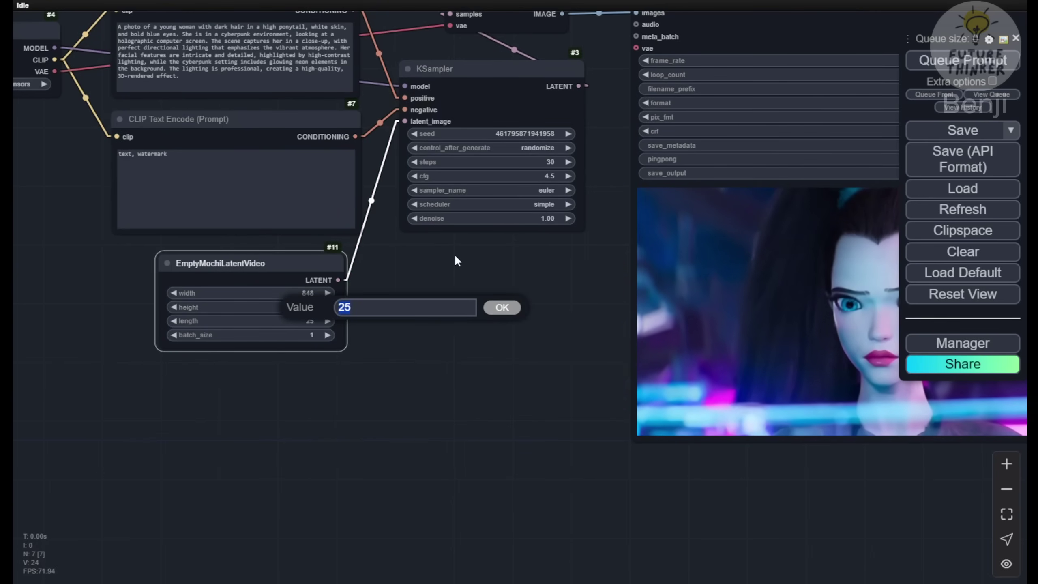
pyautogui.write('64')
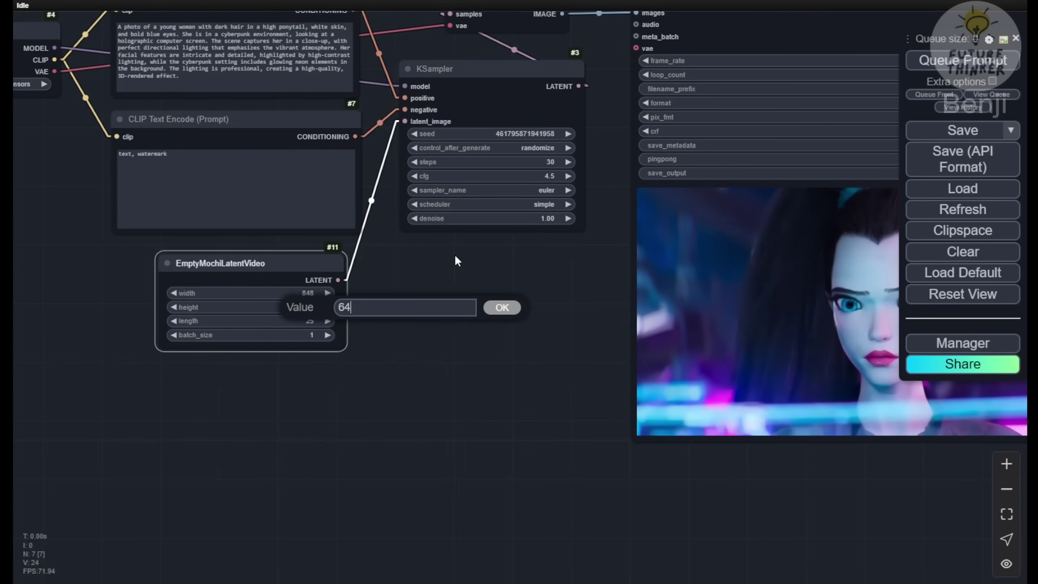
pyautogui.press('Return')
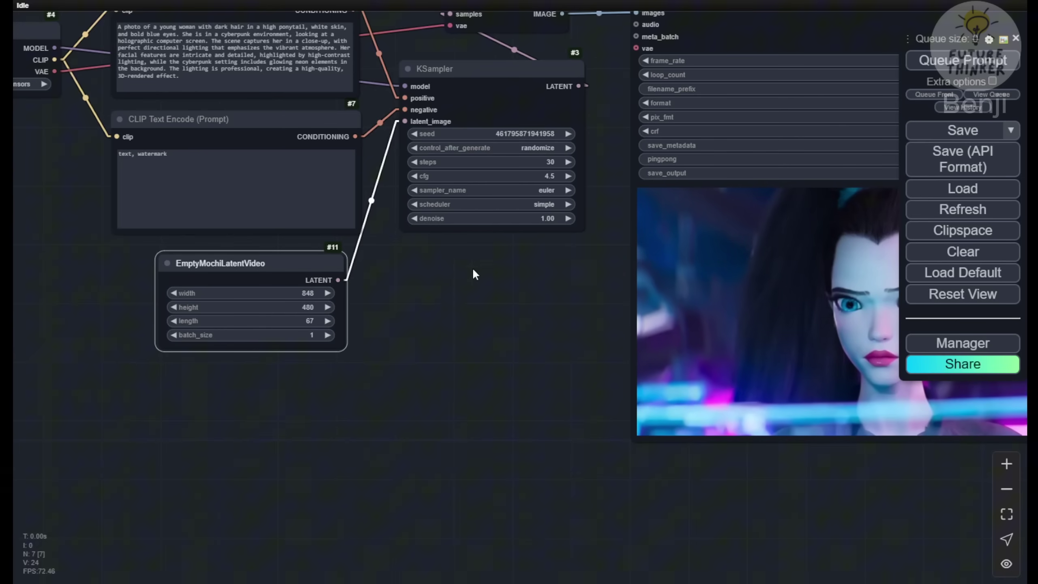
pyautogui.scroll(3, 266, 328)
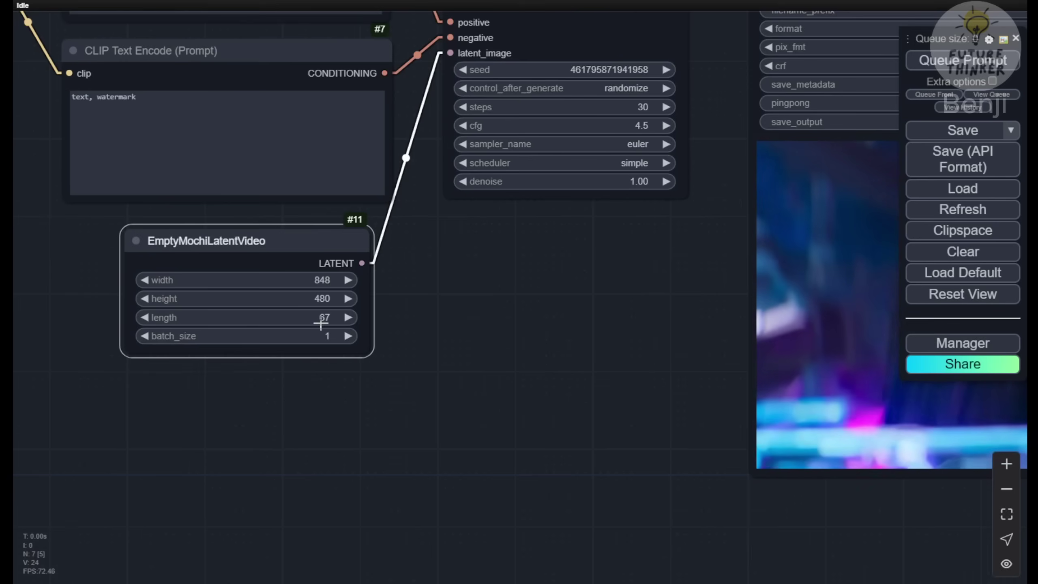
pyautogui.scroll(4, 318, 323)
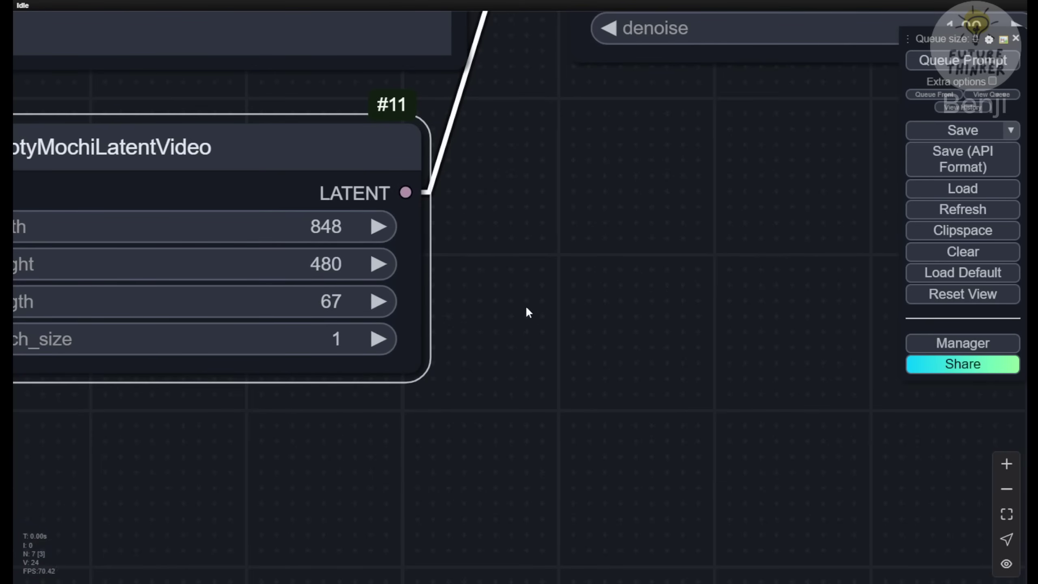
pyautogui.scroll(-4, 528, 315)
pyautogui.scroll(-6, 531, 368)
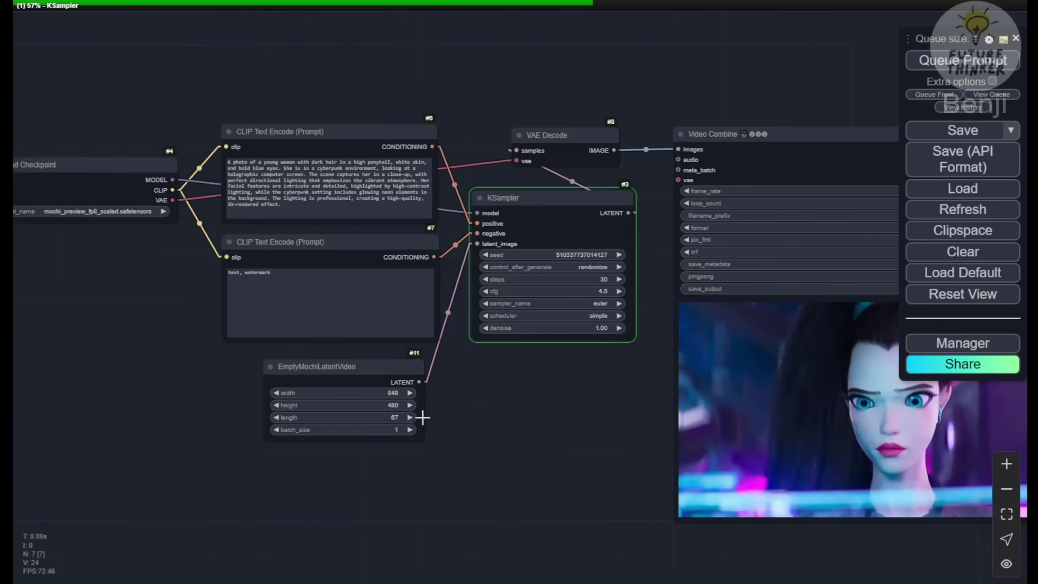
pyautogui.scroll(3, 466, 384)
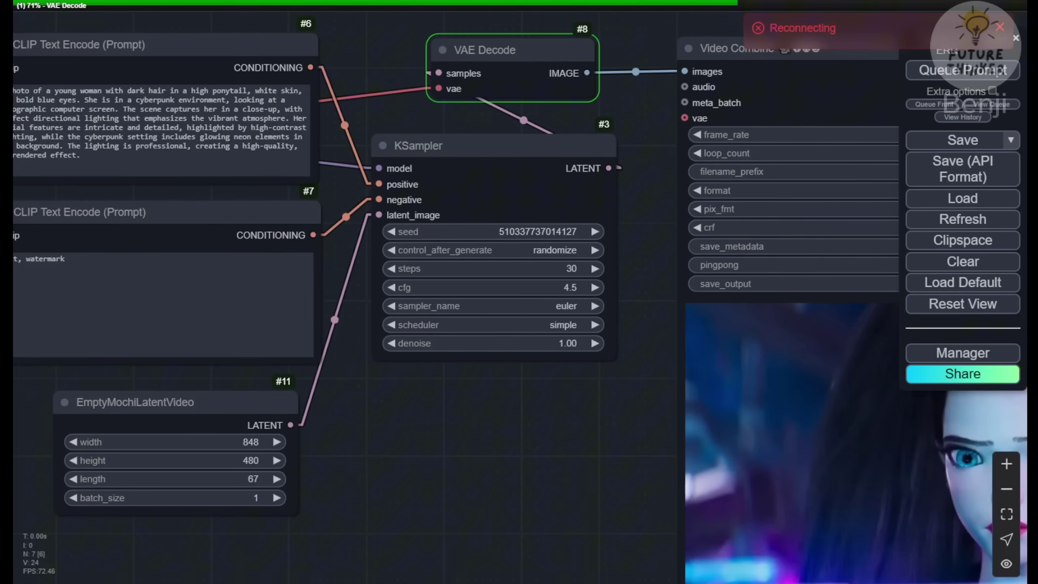
# Look over the workflow and queue a new 49-frame generation with Ctrl+Enter
pyautogui.scroll(3, 481, 453)
pyautogui.scroll(-2, 482, 453)
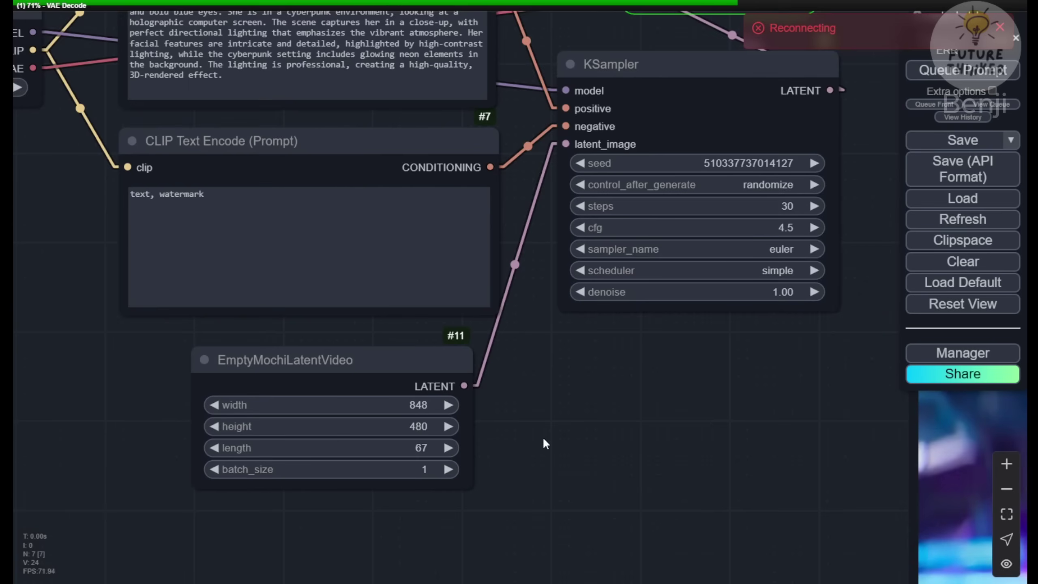
pyautogui.scroll(-2, 563, 428)
pyautogui.moveTo(493, 484); pyautogui.dragTo(415, 532)
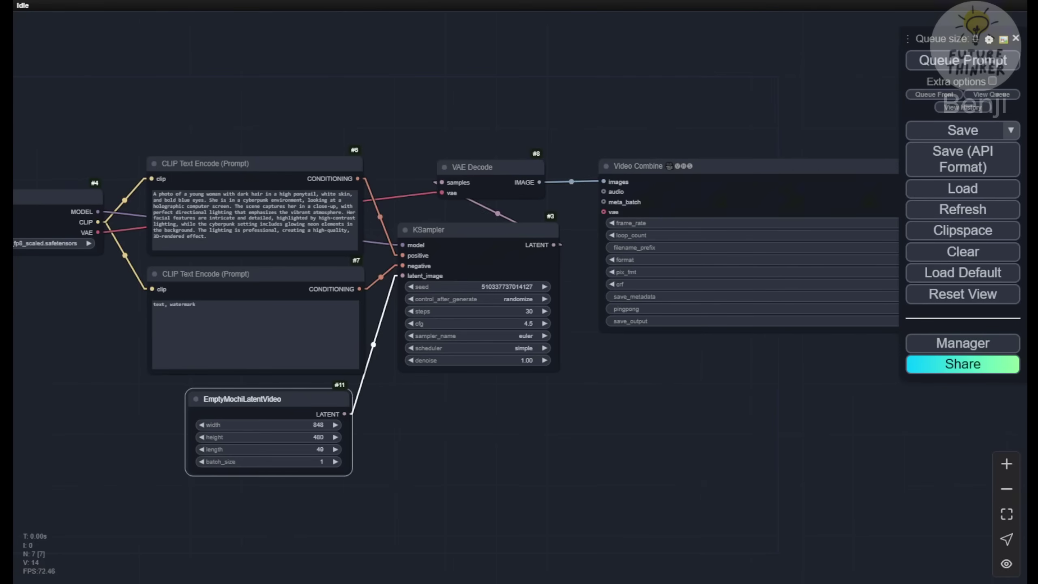
pyautogui.moveTo(379, 430); pyautogui.dragTo(506, 358)
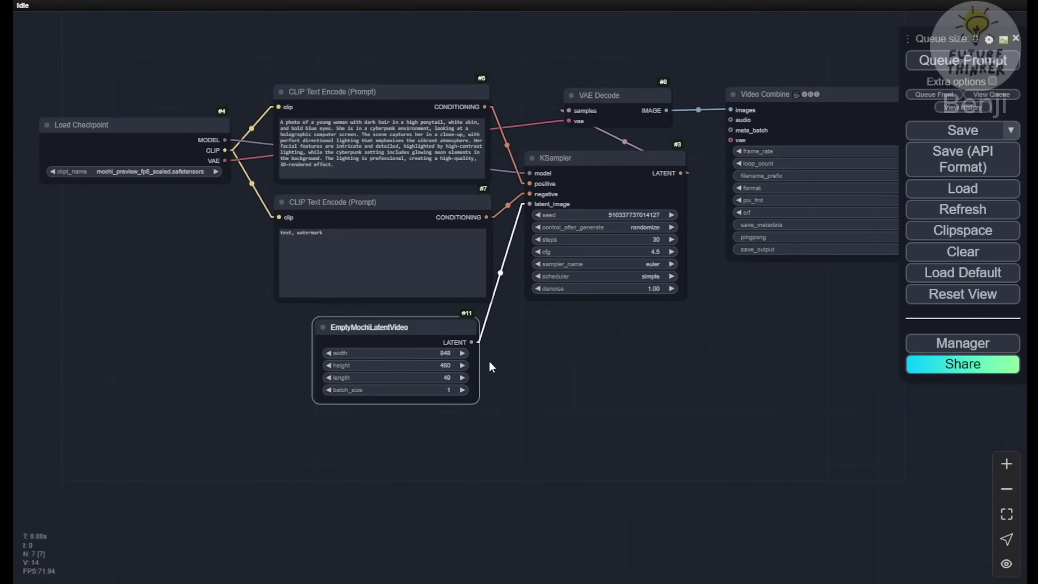
pyautogui.scroll(3, 489, 364)
pyautogui.scroll(1, 452, 385)
pyautogui.hotkey('ctrl', 'Return')
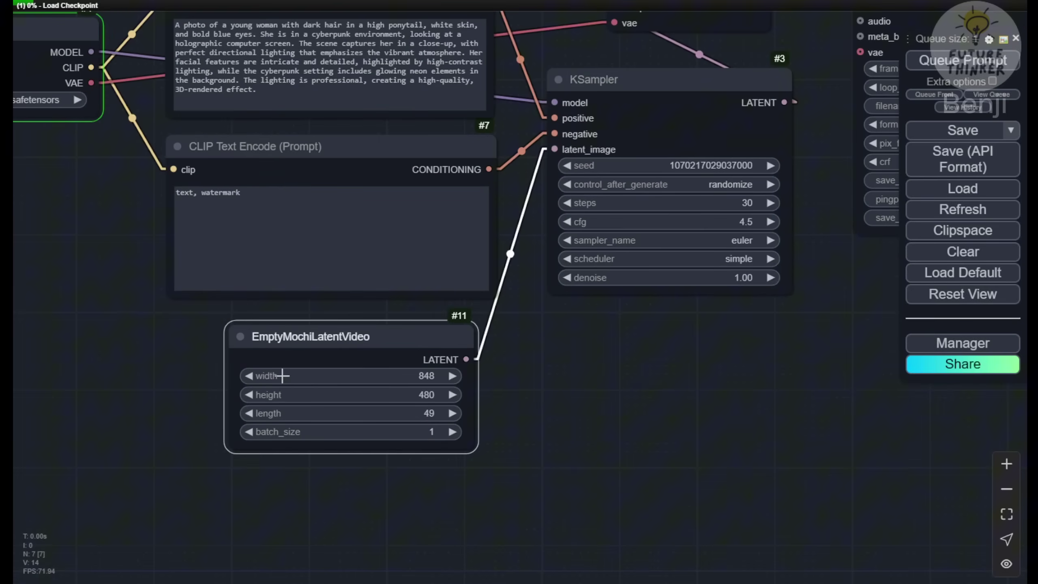
# Pan across KSampler, VAE Decode, Video Combine and Load Checkpoint to follow the run
pyautogui.scroll(4, 386, 417)
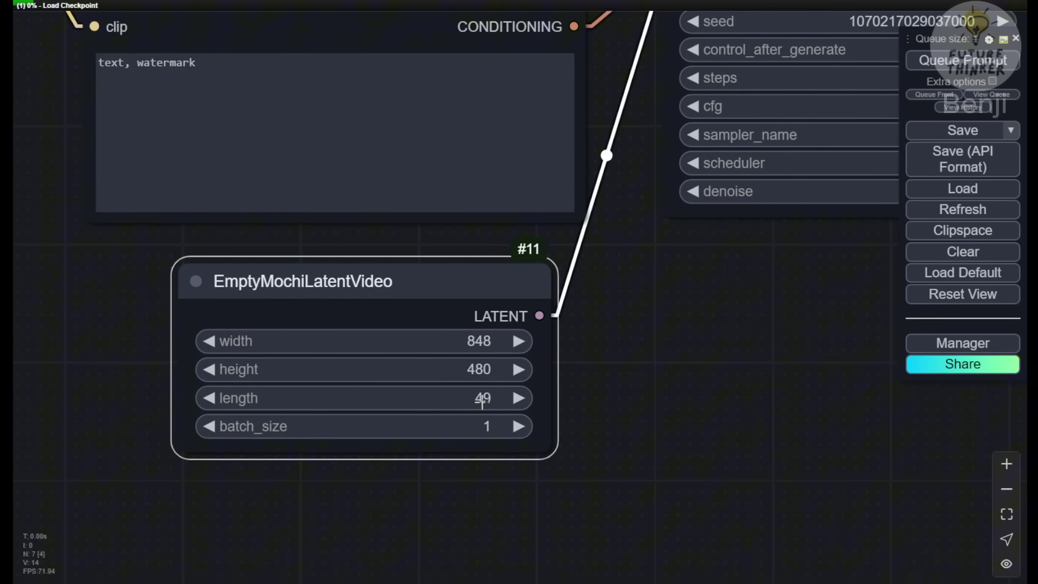
pyautogui.scroll(-7, 484, 389)
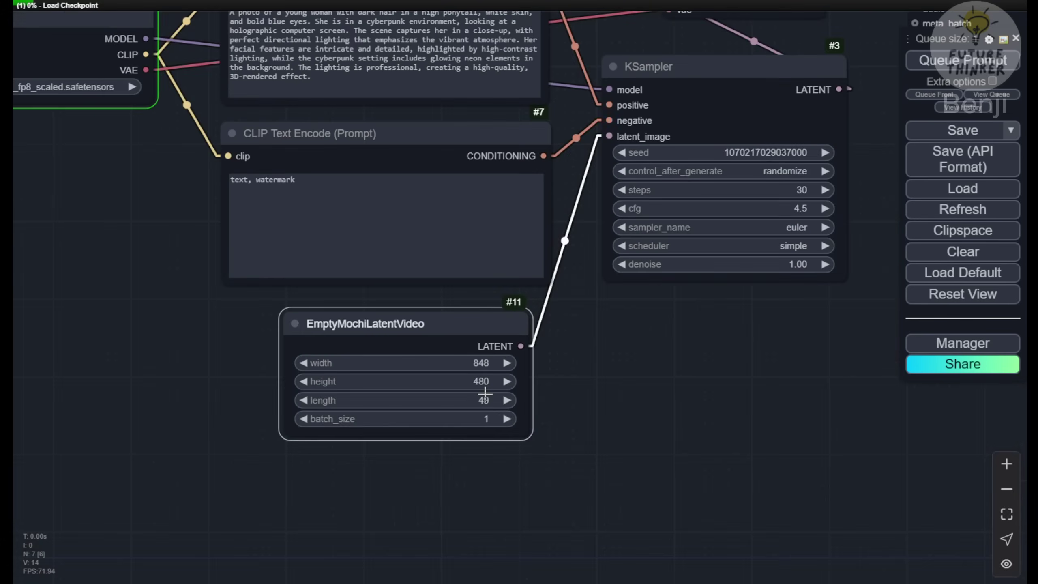
pyautogui.moveTo(675, 391); pyautogui.dragTo(384, 416)
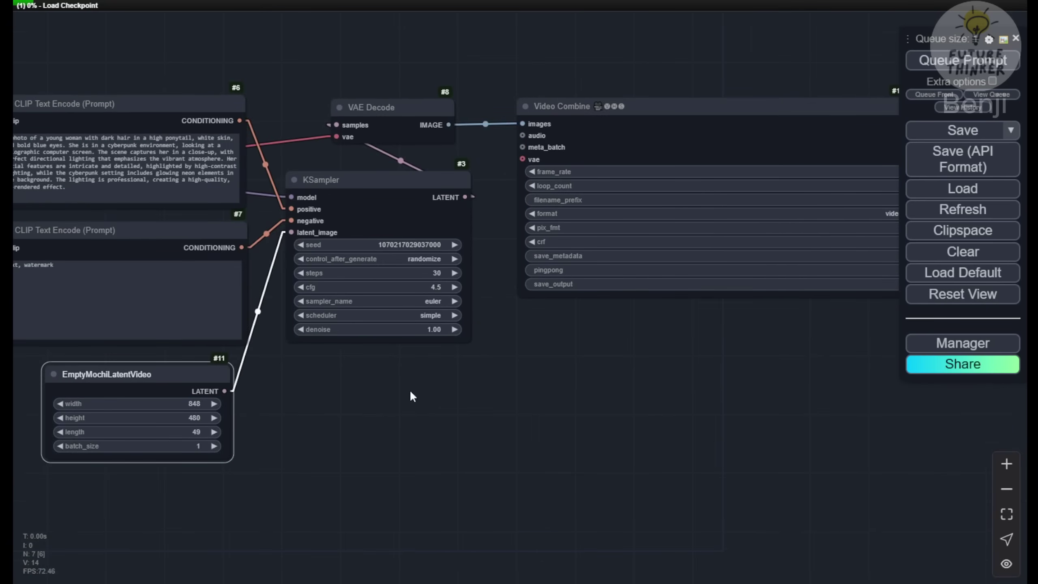
pyautogui.moveTo(411, 392); pyautogui.dragTo(659, 436)
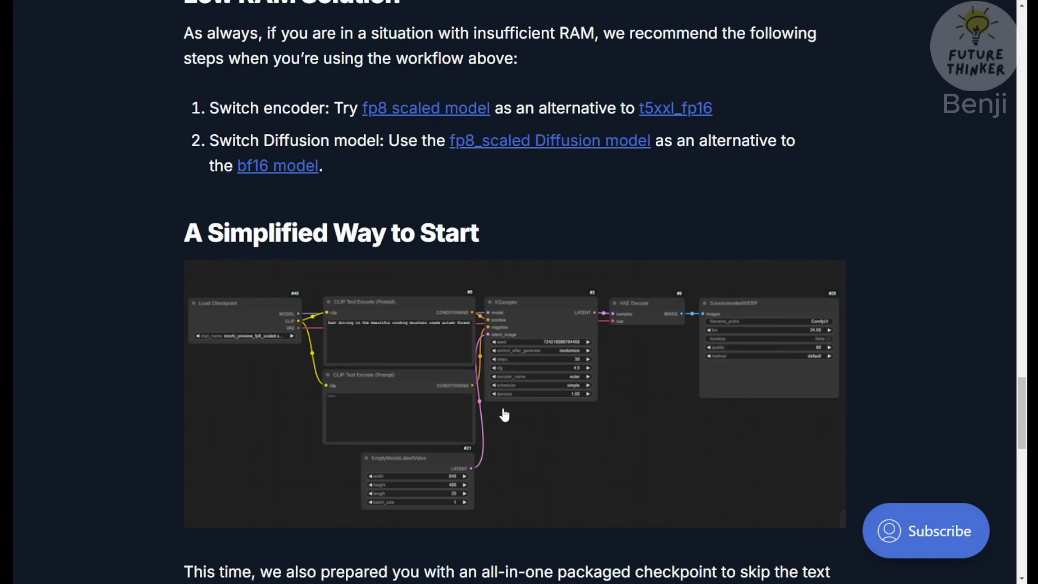
# Enlarge the blog workflow image, then inspect the stalled run and select Video Combine
pyautogui.click(504, 415)
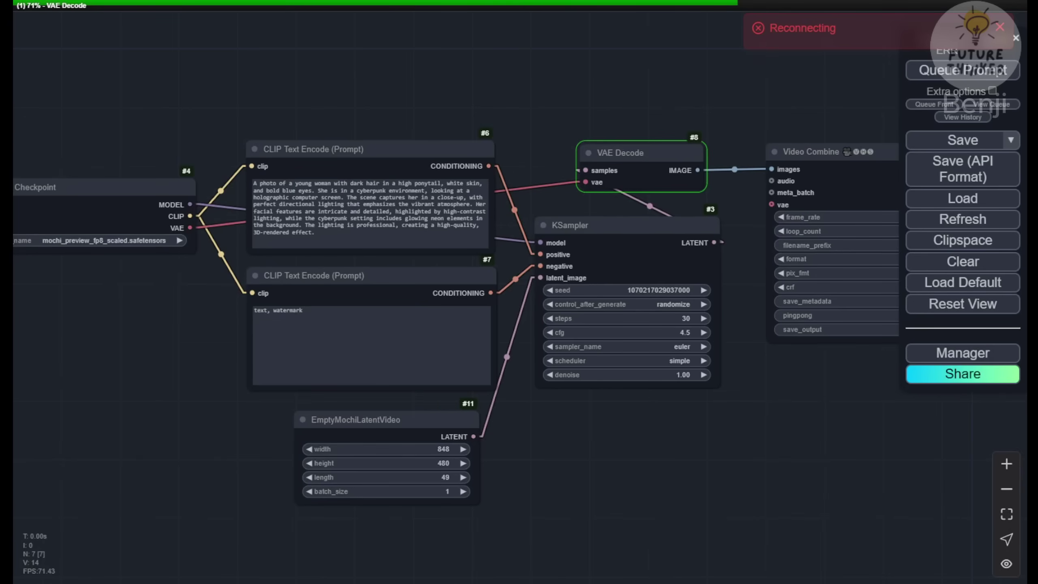
pyautogui.moveTo(449, 327); pyautogui.dragTo(331, 184)
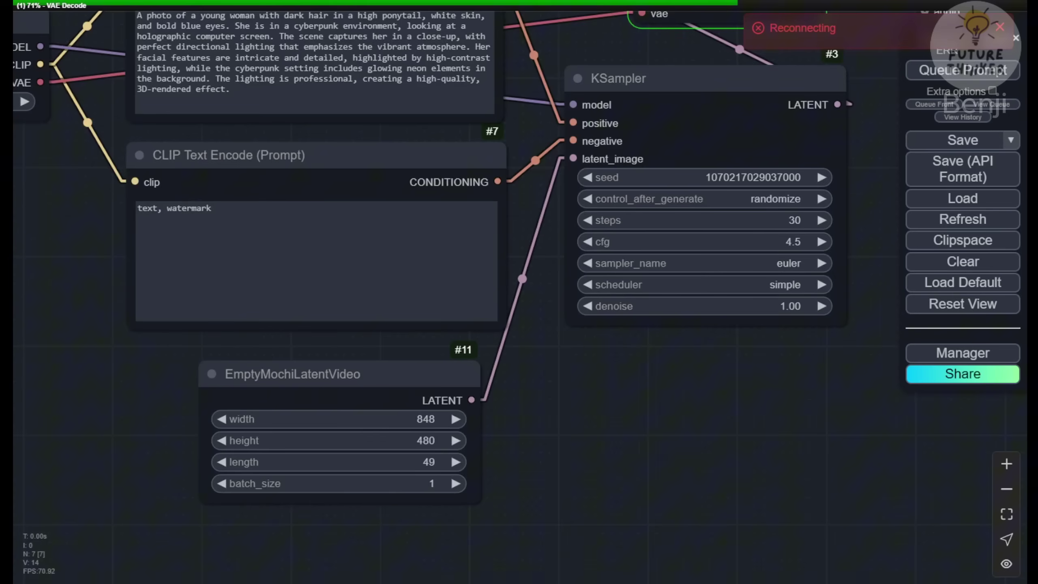
pyautogui.scroll(2, 450, 286)
pyautogui.scroll(-3, 450, 286)
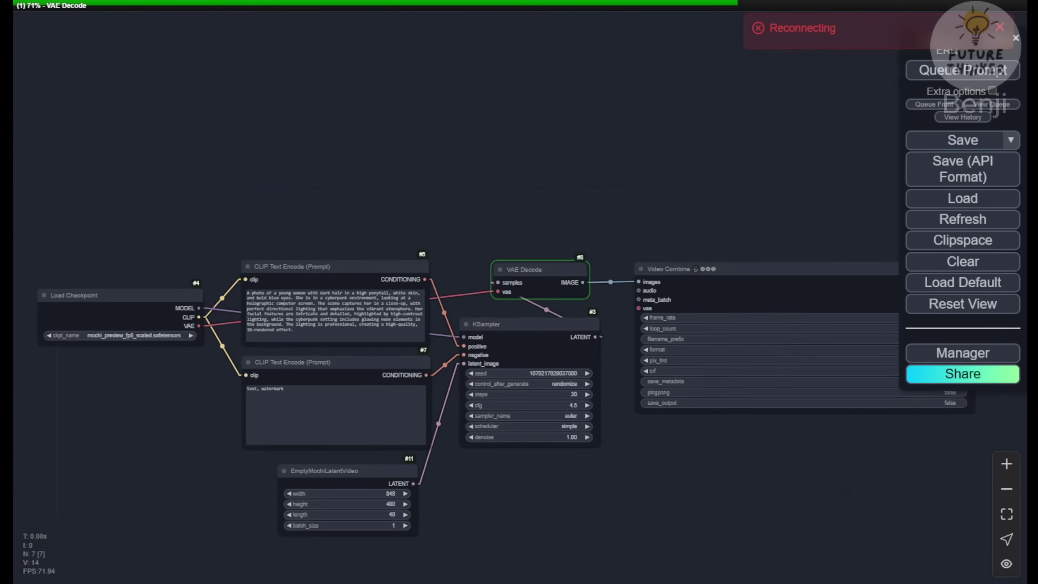
pyautogui.scroll(2, 486, 335)
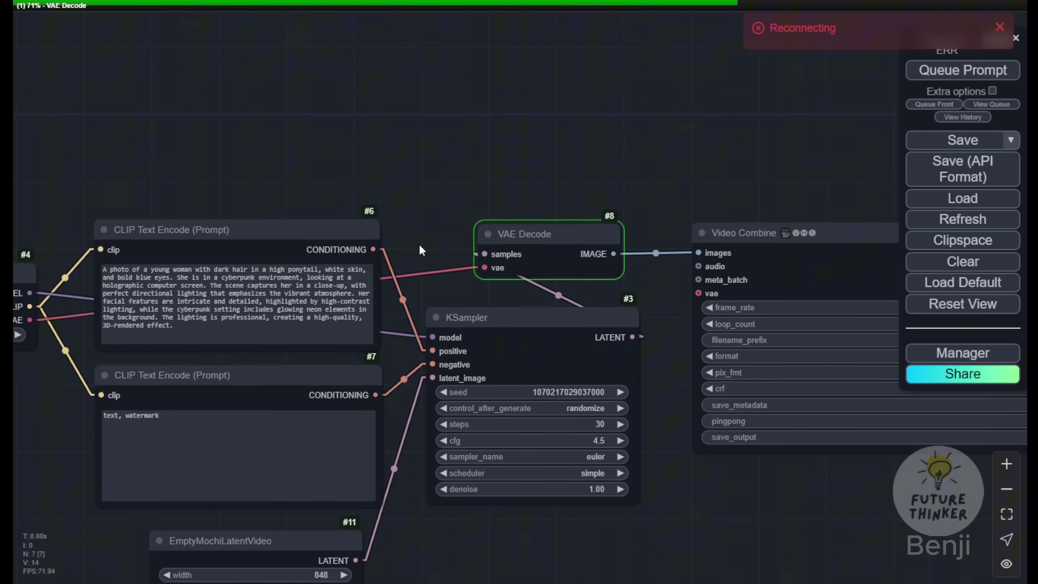
pyautogui.scroll(-1, 420, 250)
pyautogui.moveTo(421, 221); pyautogui.dragTo(239, 159)
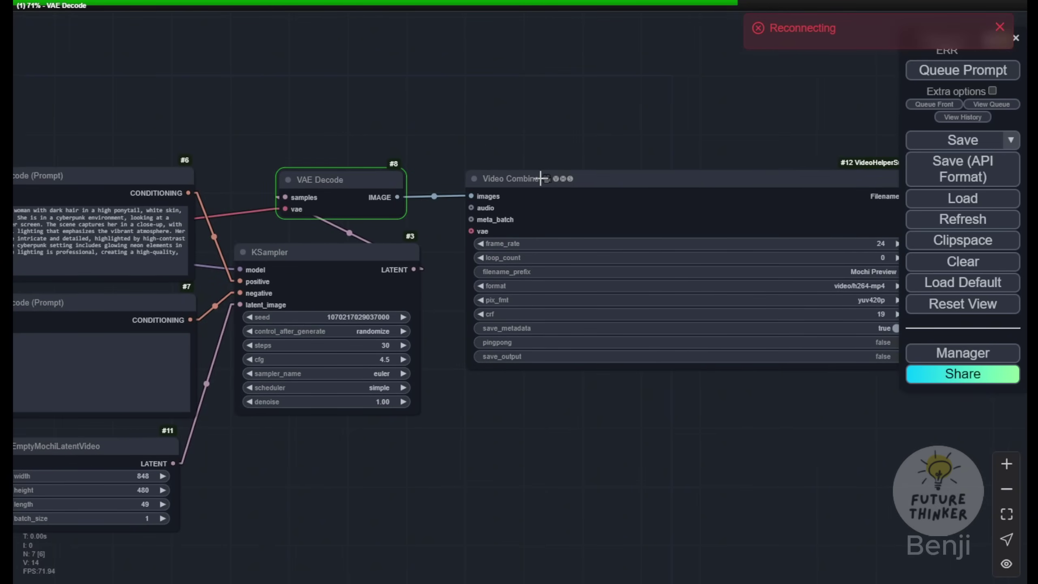
pyautogui.click(520, 179)
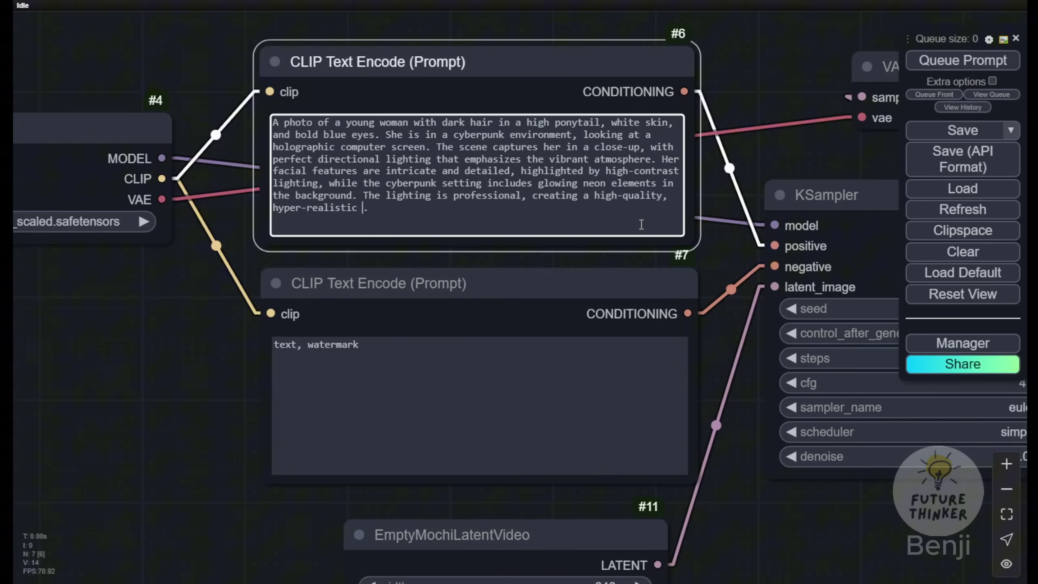
pyautogui.click(760, 60)
pyautogui.scroll(-3, 757, 62)
pyautogui.moveTo(757, 62); pyautogui.dragTo(515, 62)
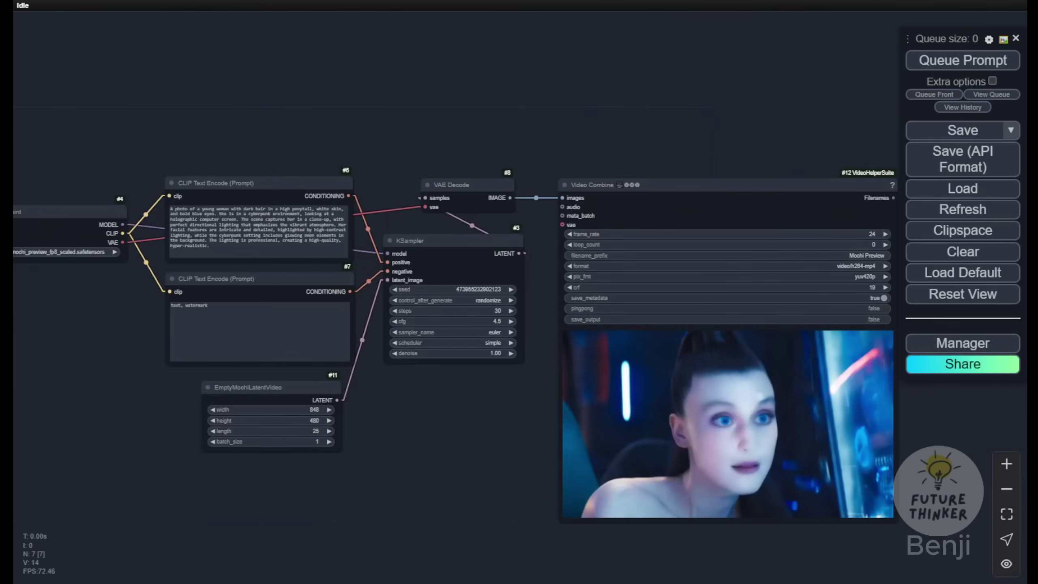
pyautogui.scroll(8, 318, 446)
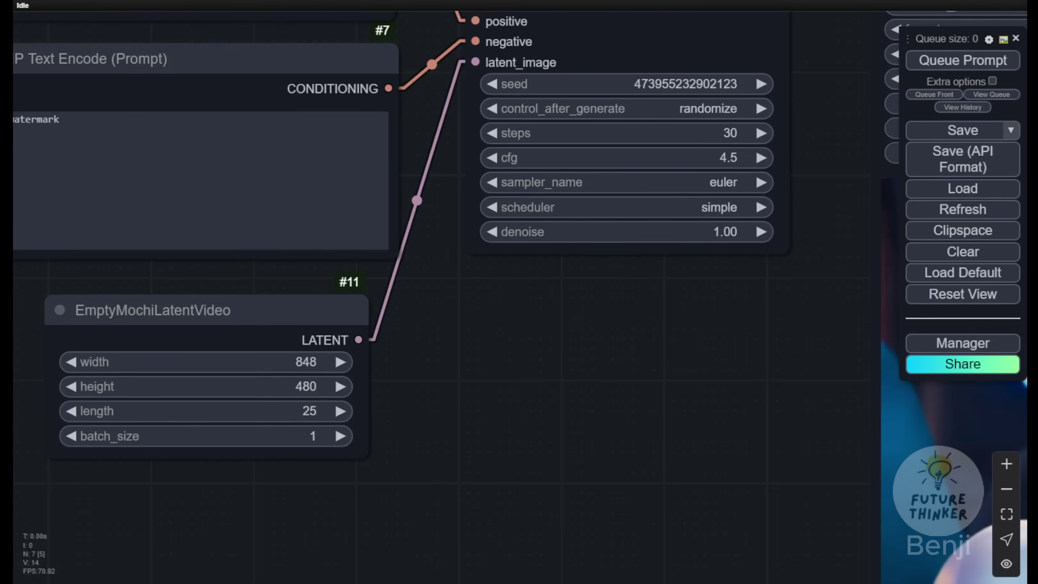
pyautogui.scroll(-6, 637, 286)
pyautogui.moveTo(656, 85); pyautogui.dragTo(439, 190)
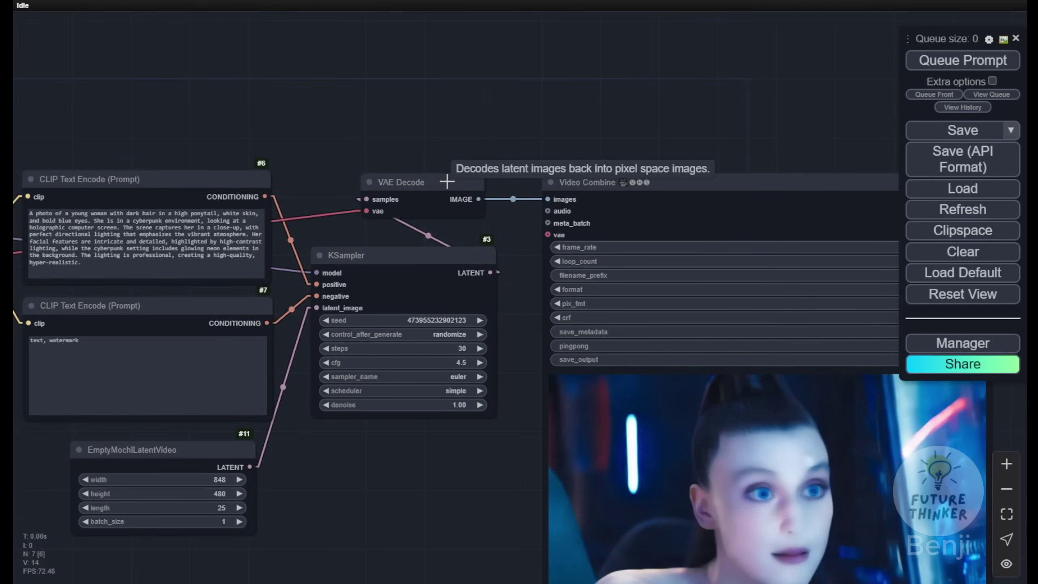
pyautogui.moveTo(641, 146); pyautogui.dragTo(409, 29)
pyautogui.rightClick(510, 344)
pyautogui.click(554, 189)
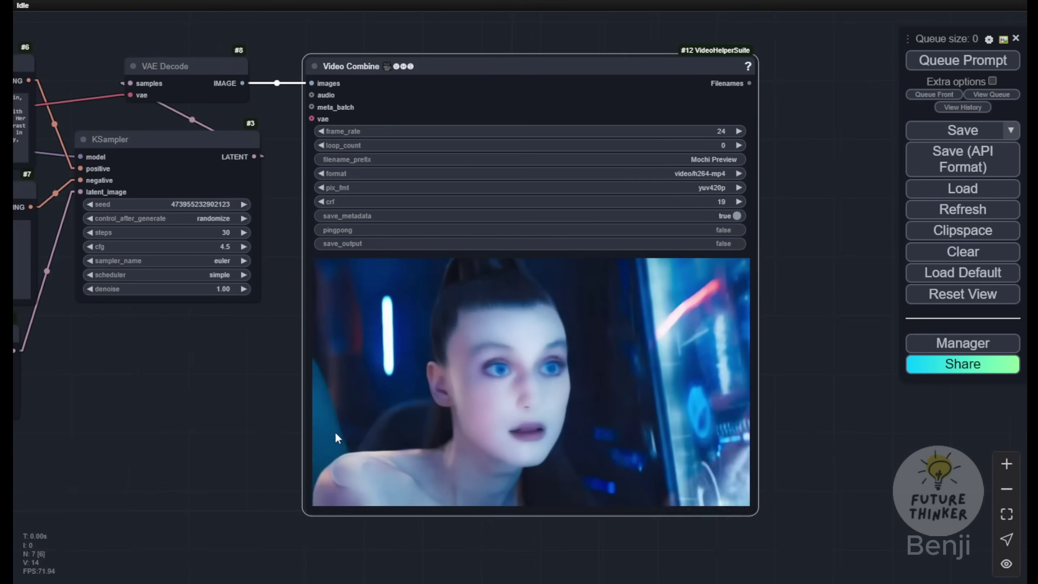
pyautogui.rightClick(490, 434)
pyautogui.moveTo(474, 347); pyautogui.dragTo(566, 357)
pyautogui.scroll(5, 276, 160)
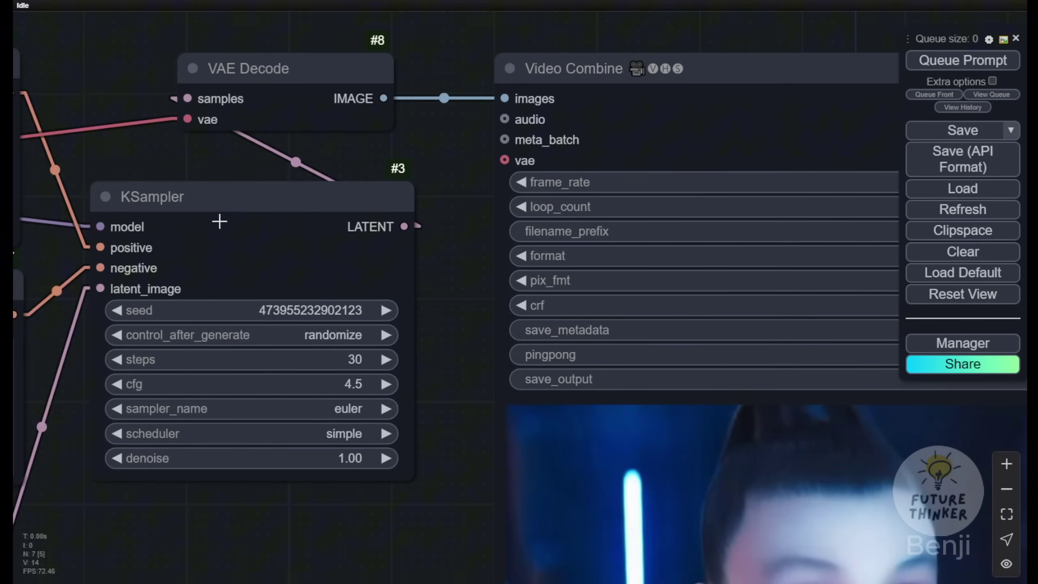
pyautogui.moveTo(194, 203); pyautogui.dragTo(544, 4)
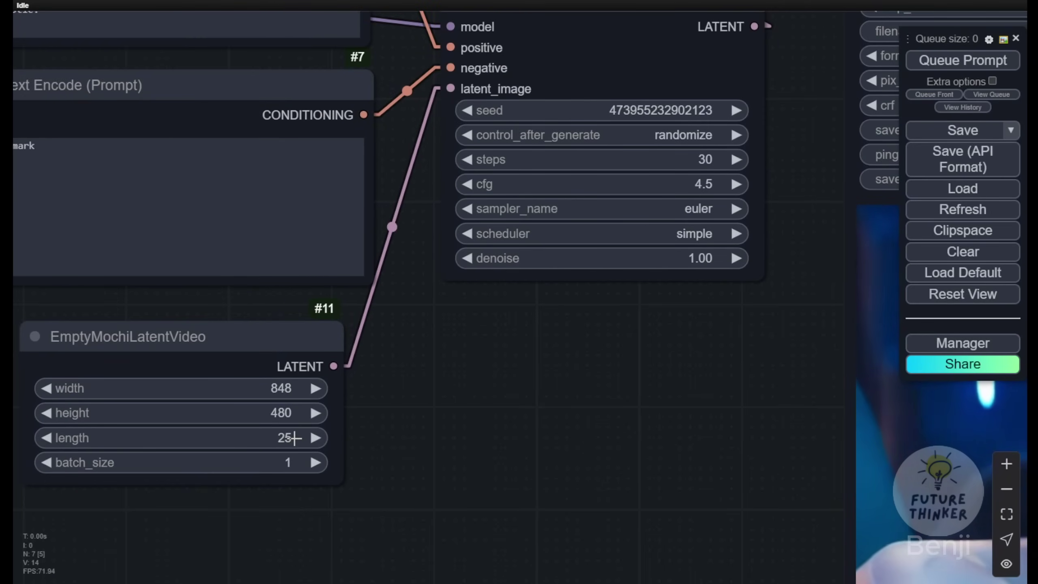
pyautogui.moveTo(500, 47); pyautogui.dragTo(401, 218)
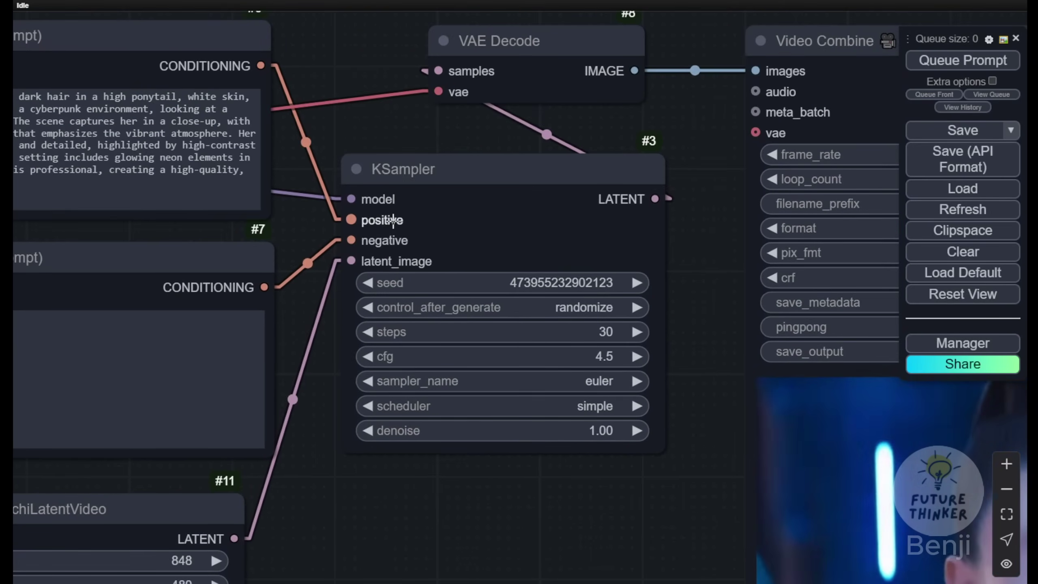
pyautogui.moveTo(454, 178); pyautogui.dragTo(419, 266)
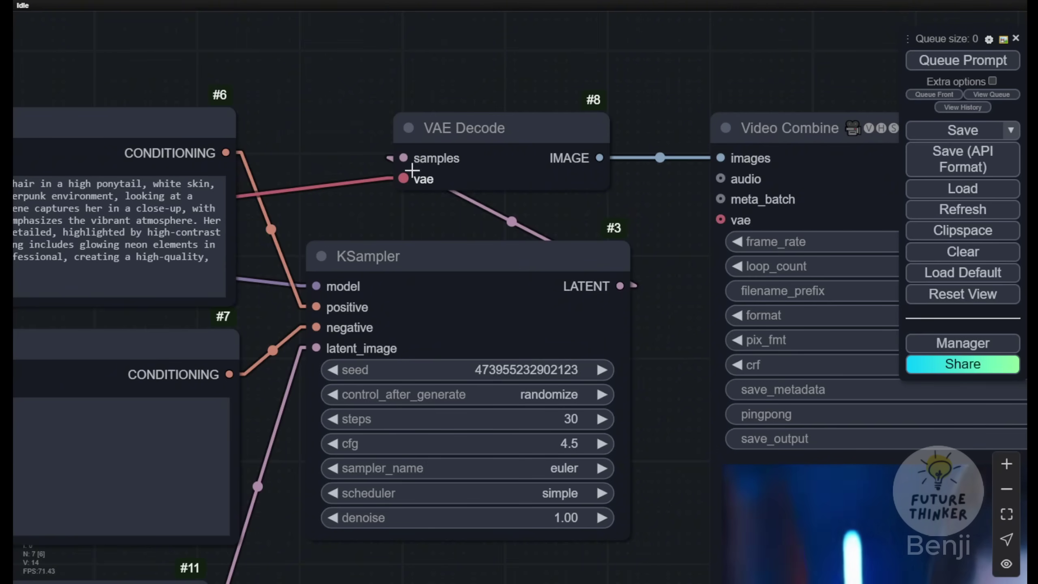
pyautogui.moveTo(519, 185); pyautogui.dragTo(346, 239)
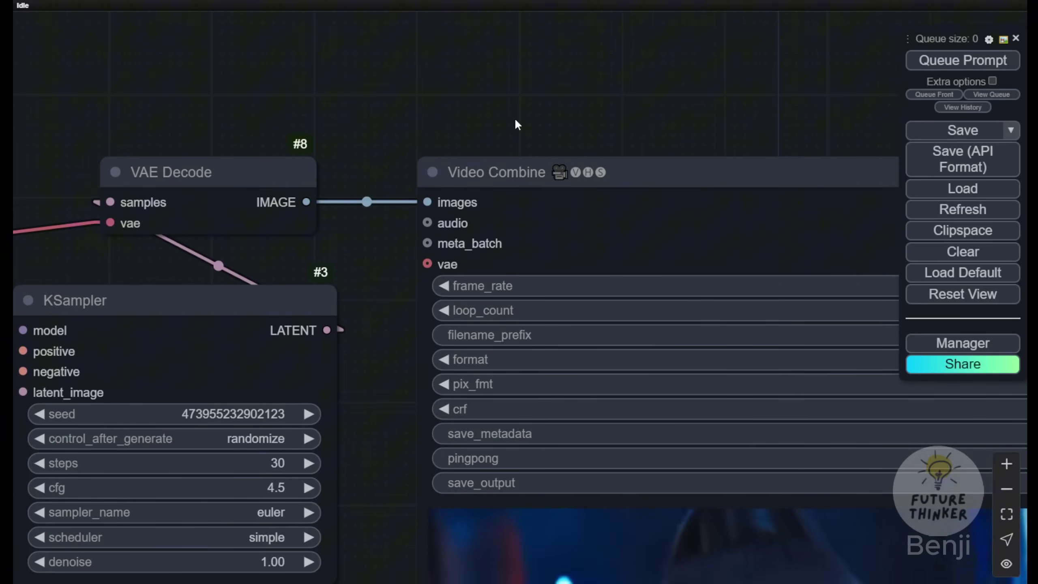
pyautogui.scroll(-3, 372, 265)
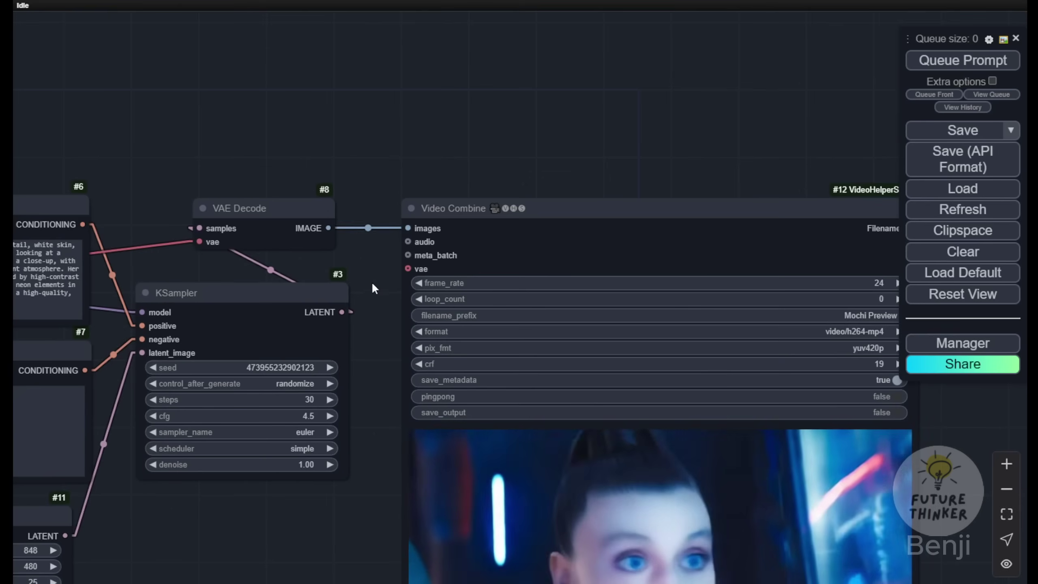
pyautogui.moveTo(371, 283); pyautogui.dragTo(348, 209)
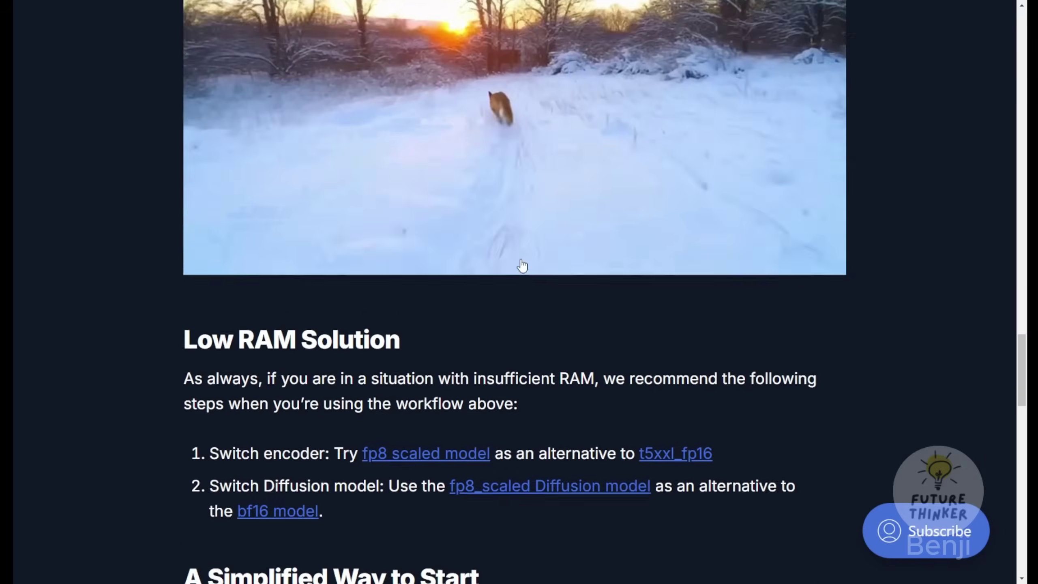
# Scroll the blog back up to the 'Try Mochi on ComfyUI' section and its example workflow
pyautogui.scroll(15, 503, 196)
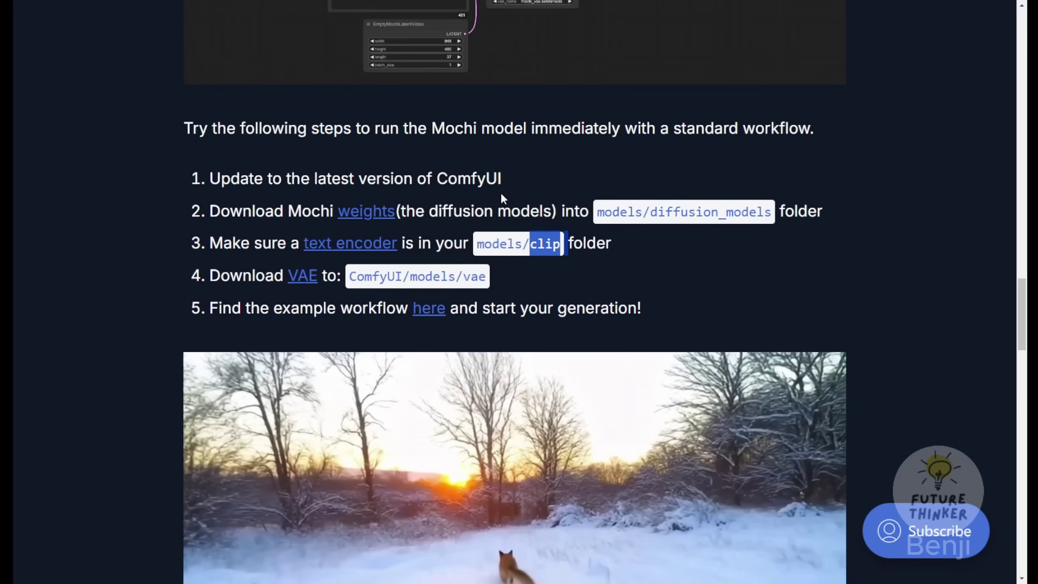
pyautogui.scroll(6, 782, 241)
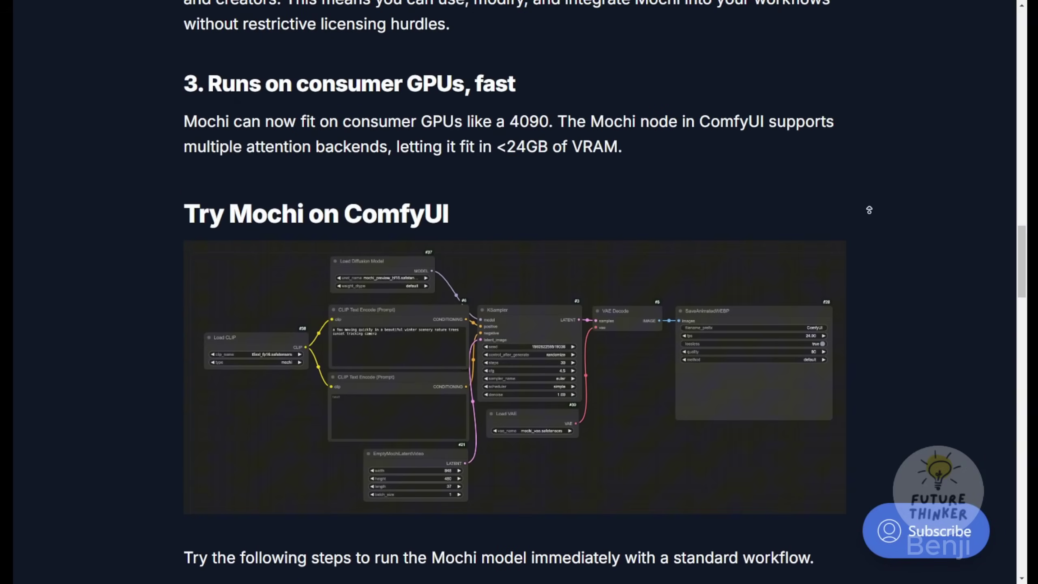
pyautogui.scroll(6, 864, 234)
pyautogui.scroll(-10, 589, 393)
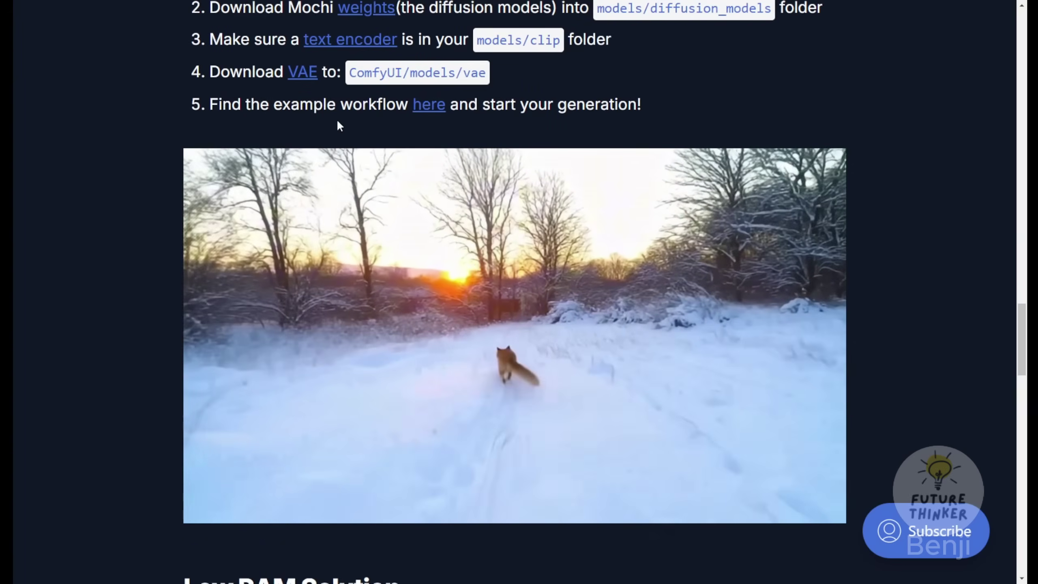
pyautogui.scroll(3, 339, 129)
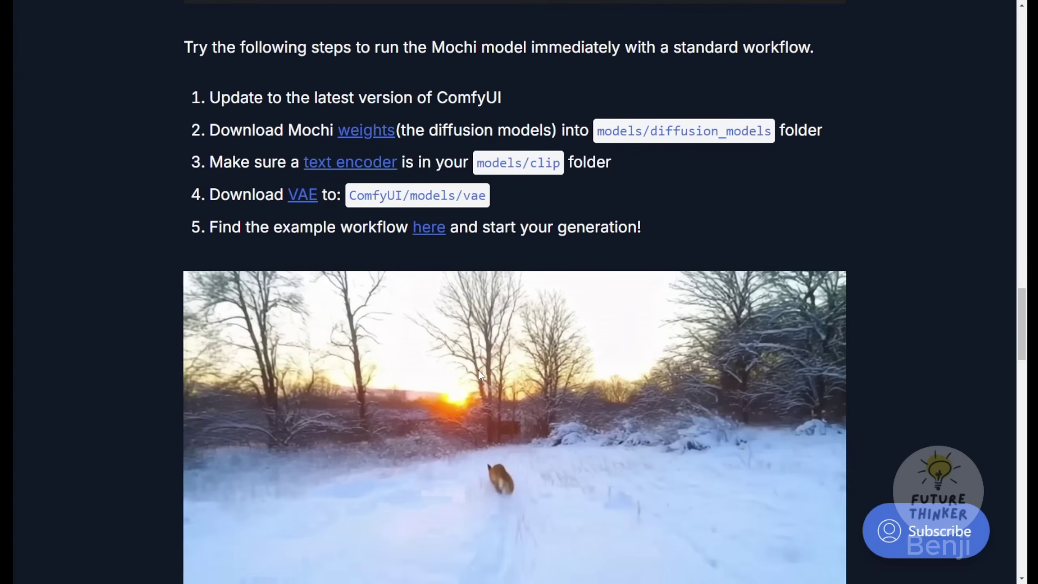
pyautogui.scroll(12, 482, 129)
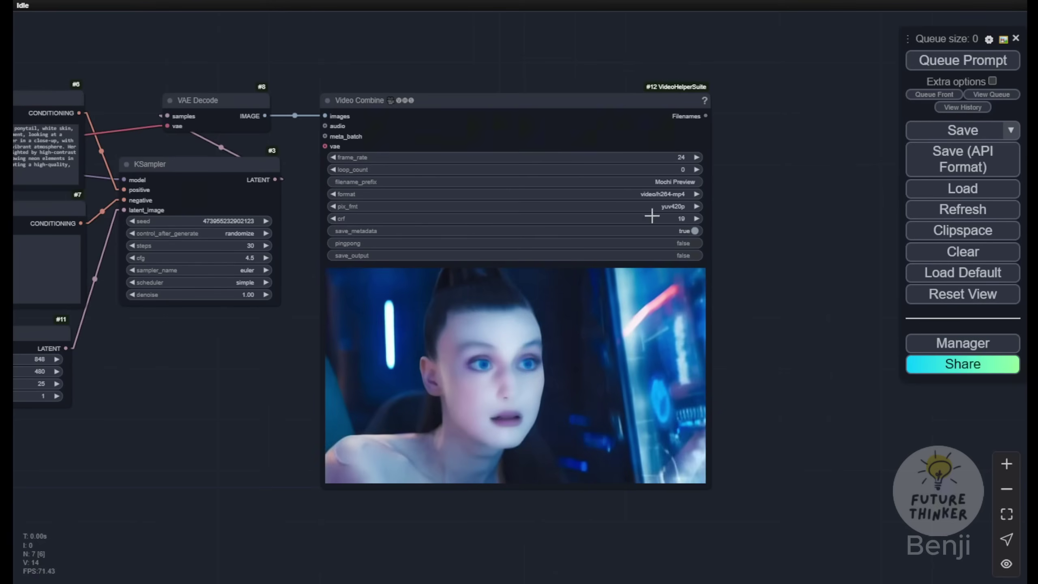
# Center Load Checkpoint with mochi_preview_fp8_scaled.safetensors, then open the mochi_preview_repackaged repository root
pyautogui.scroll(-4, 670, 414)
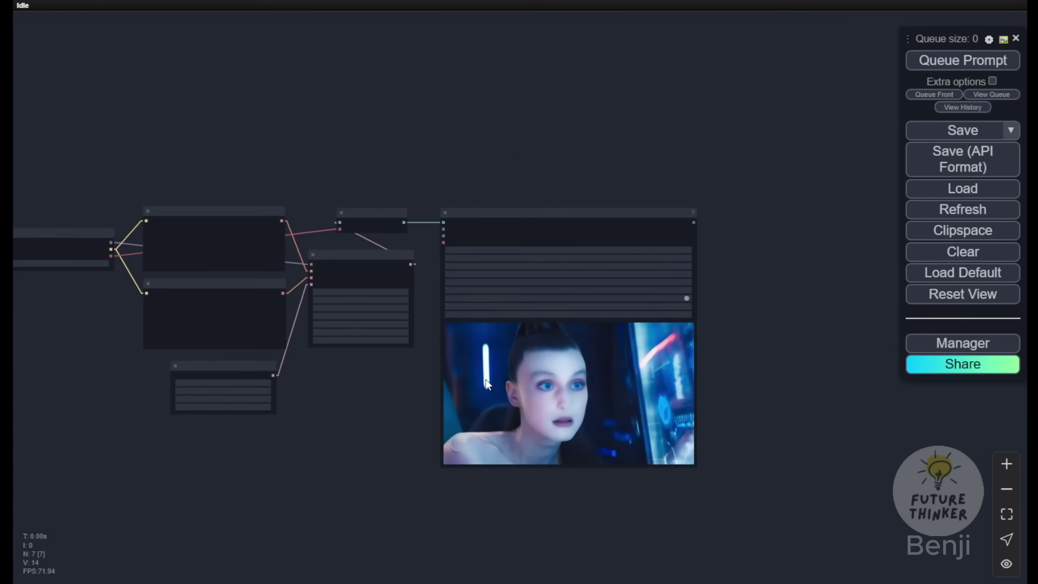
pyautogui.scroll(4, 486, 384)
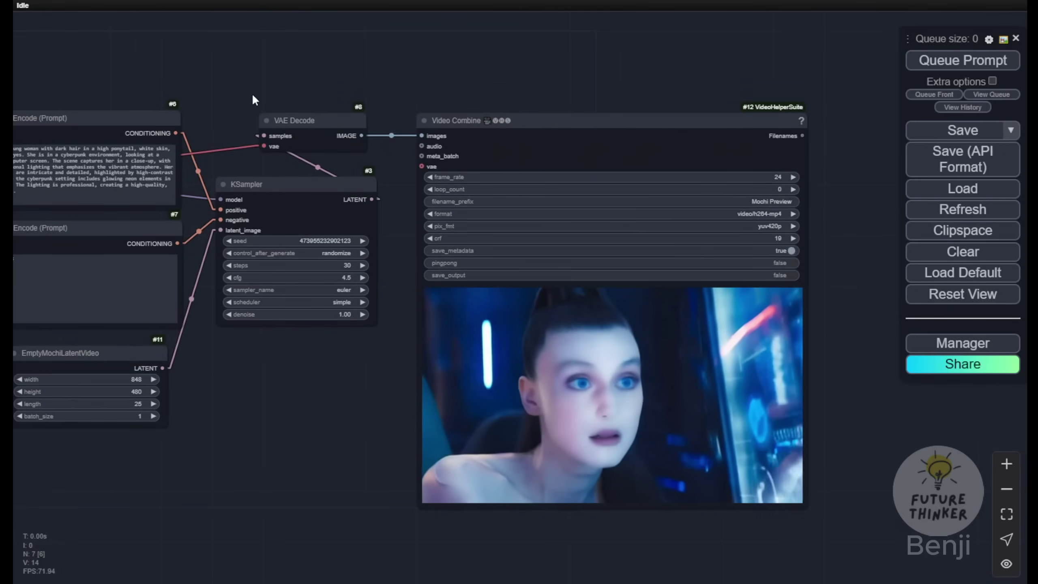
pyautogui.moveTo(252, 93); pyautogui.dragTo(510, 110)
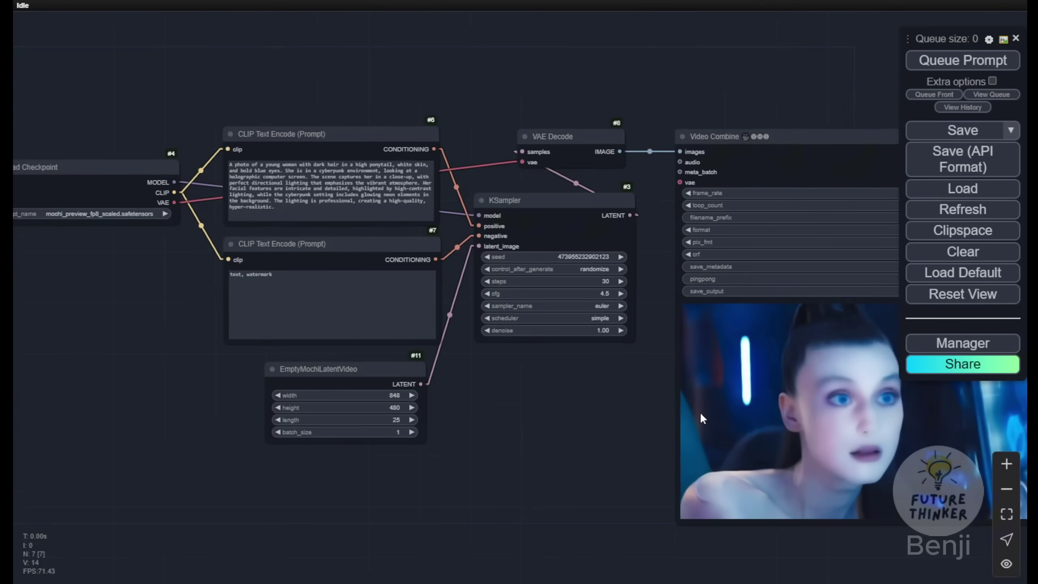
pyautogui.moveTo(629, 411); pyautogui.dragTo(861, 493)
pyautogui.scroll(5, 294, 281)
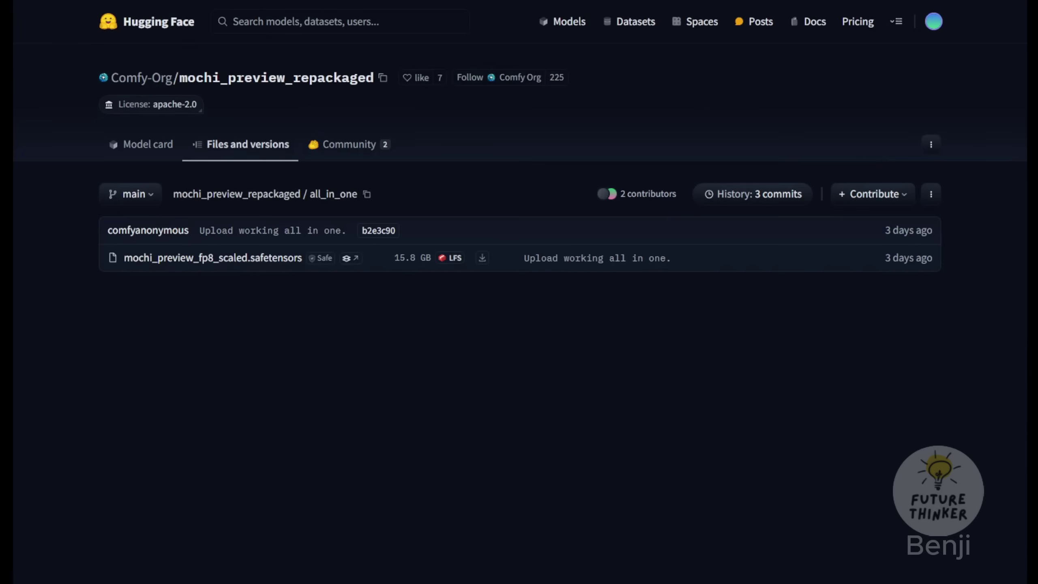
pyautogui.click(273, 194)
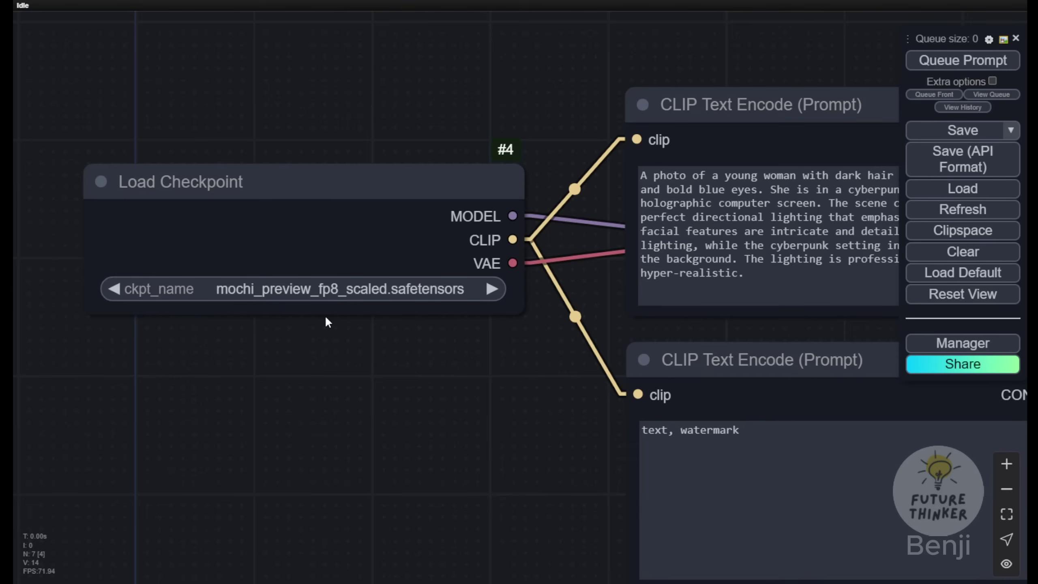
pyautogui.scroll(-1, 479, 363)
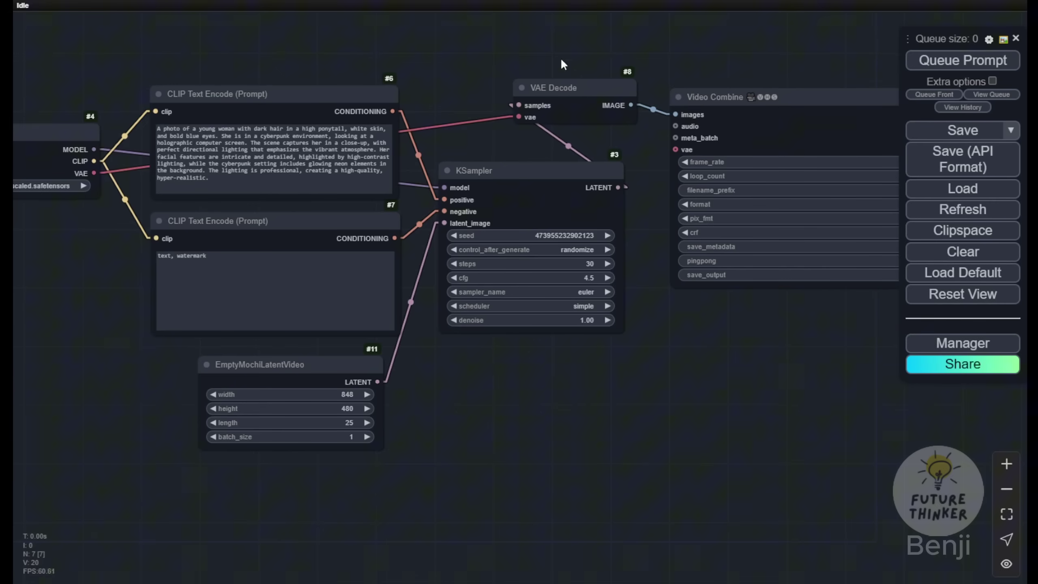
pyautogui.scroll(5, 471, 188)
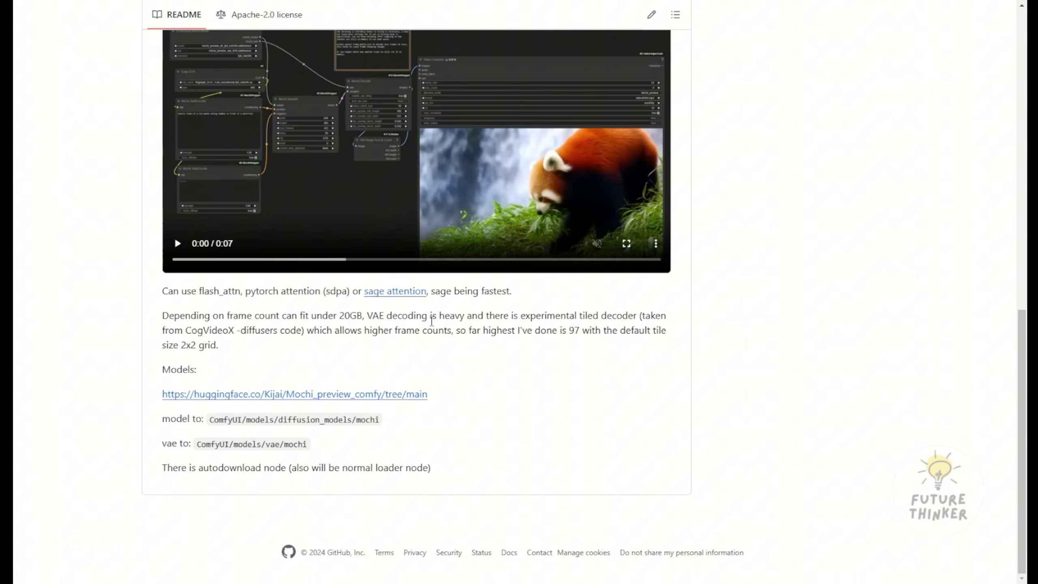
pyautogui.moveTo(514, 315); pyautogui.dragTo(588, 318)
pyautogui.click(591, 317)
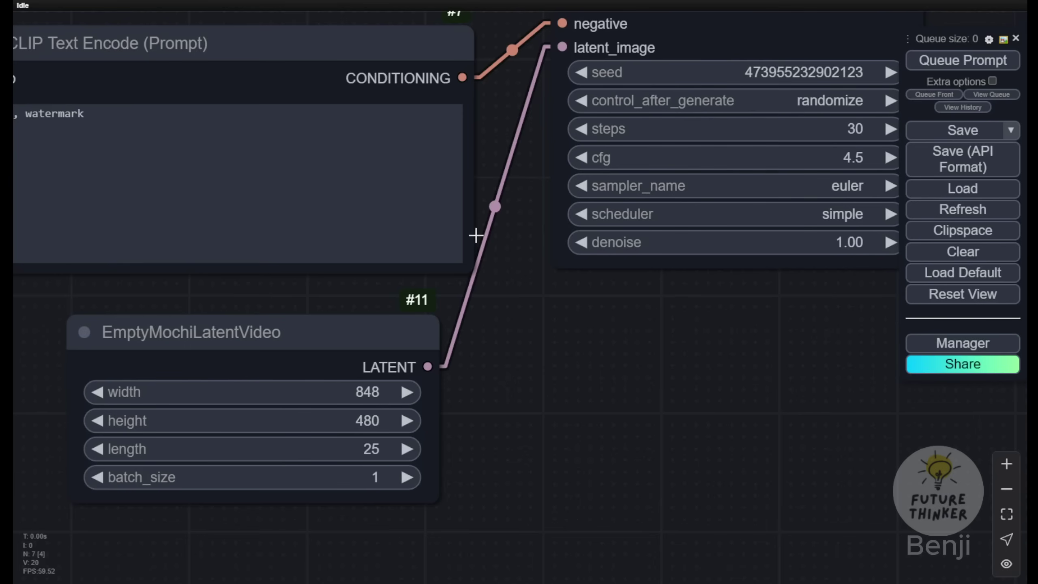
pyautogui.scroll(-5, 475, 235)
pyautogui.moveTo(478, 234); pyautogui.dragTo(482, 404)
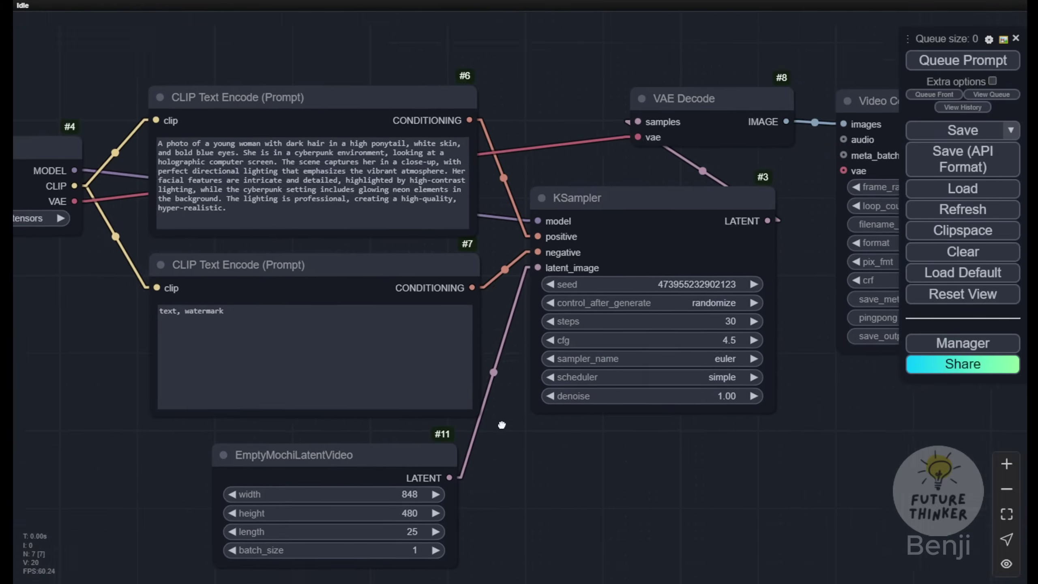
pyautogui.moveTo(576, 105); pyautogui.dragTo(453, 157)
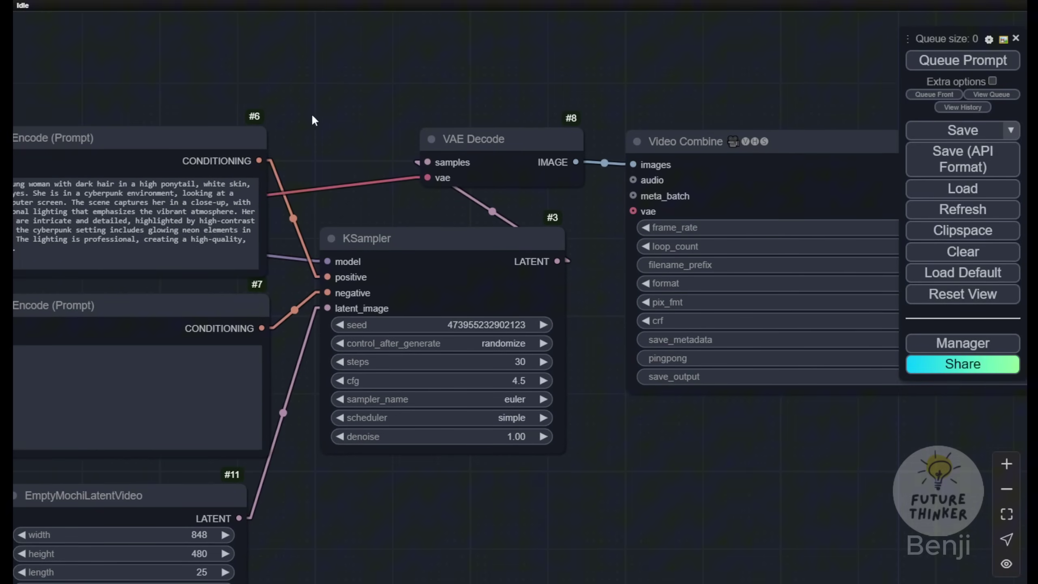
pyautogui.moveTo(531, 210); pyautogui.dragTo(482, 210)
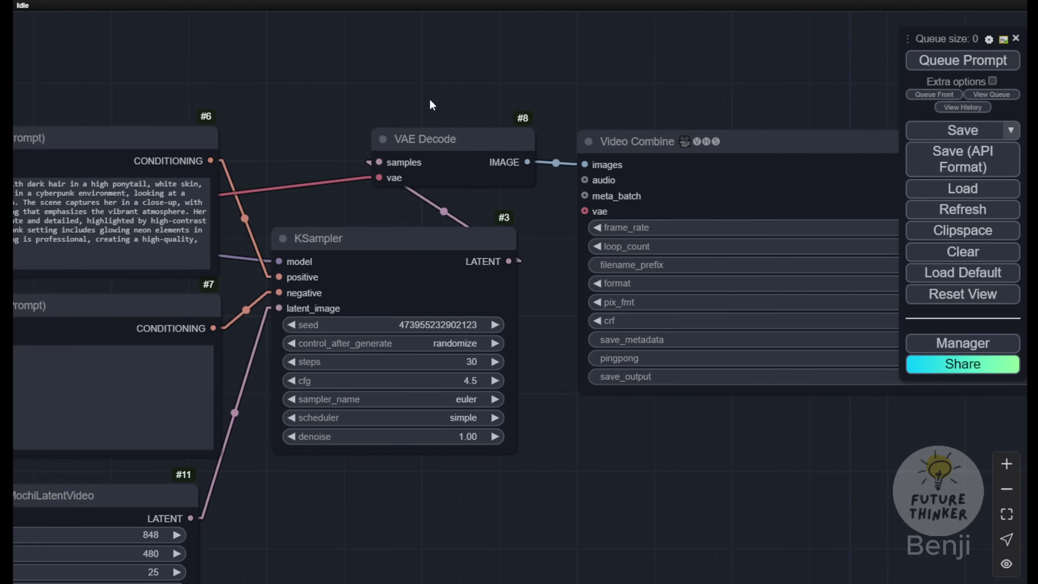
# Add a VAE Decode (Tiled) node via search 'til' and place it above VAE Decode
pyautogui.doubleClick(434, 75)
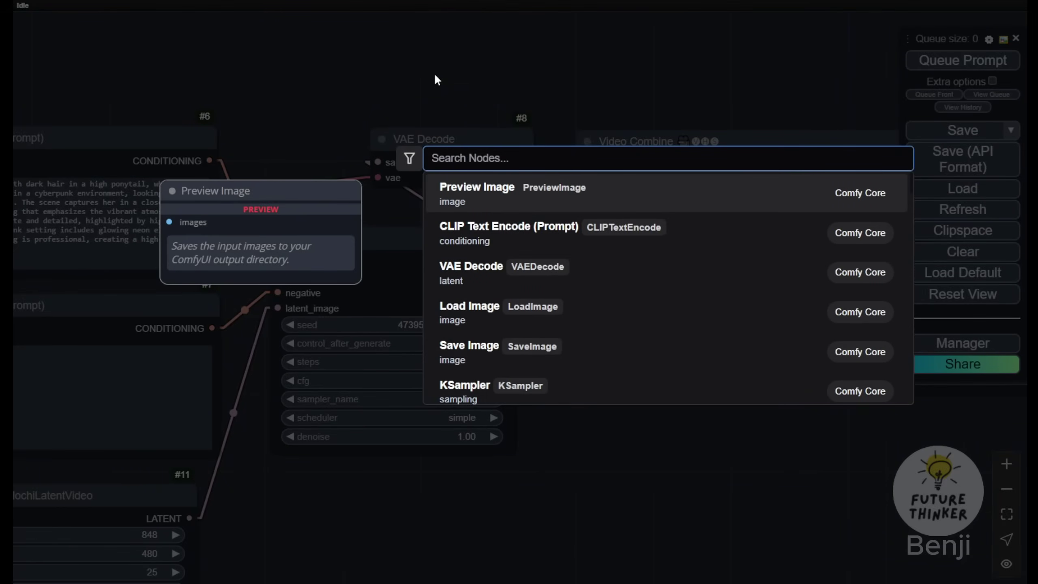
pyautogui.write('til')
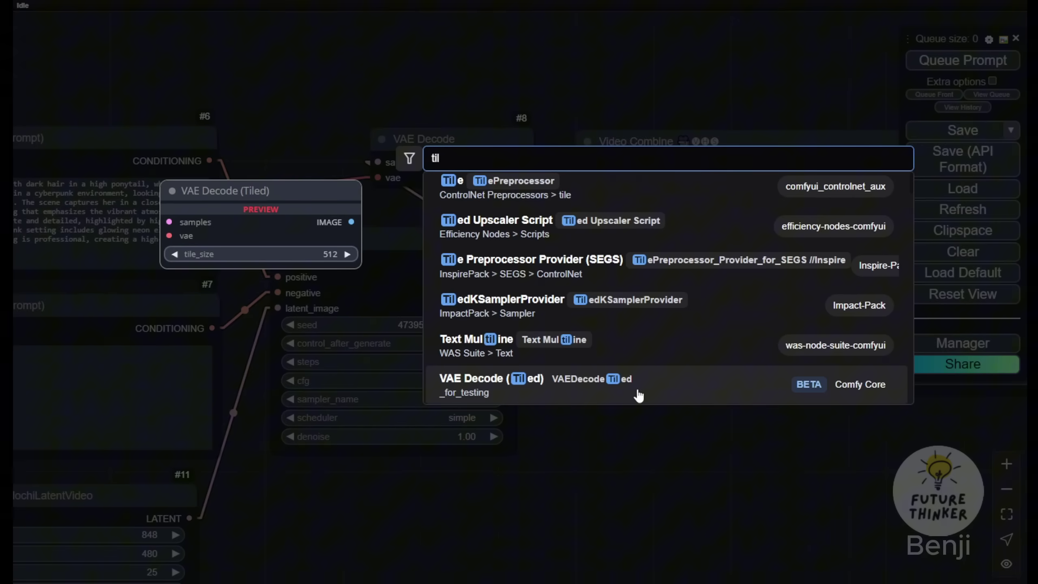
pyautogui.click(581, 387)
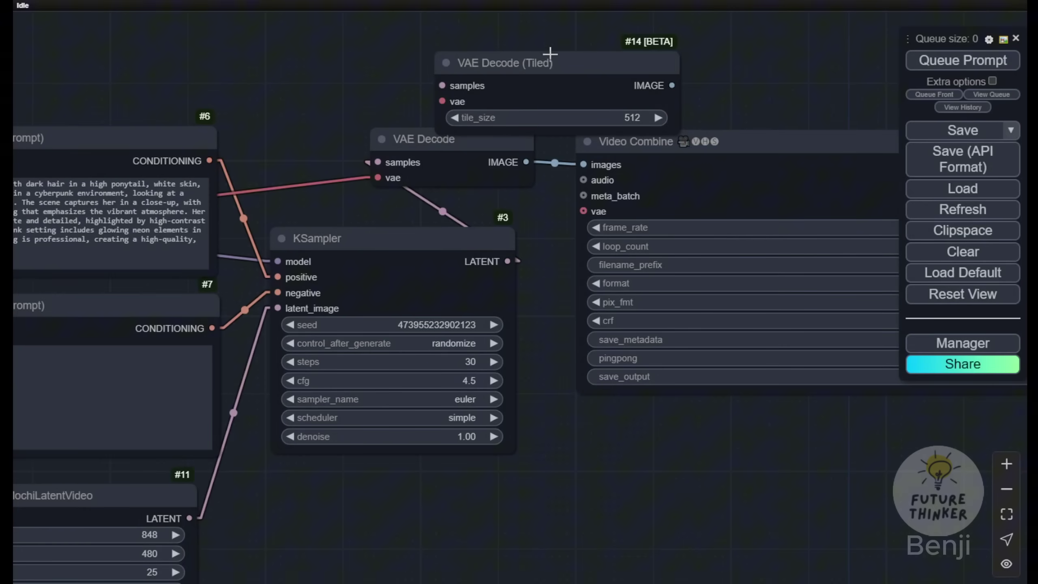
pyautogui.moveTo(550, 54); pyautogui.dragTo(497, 35)
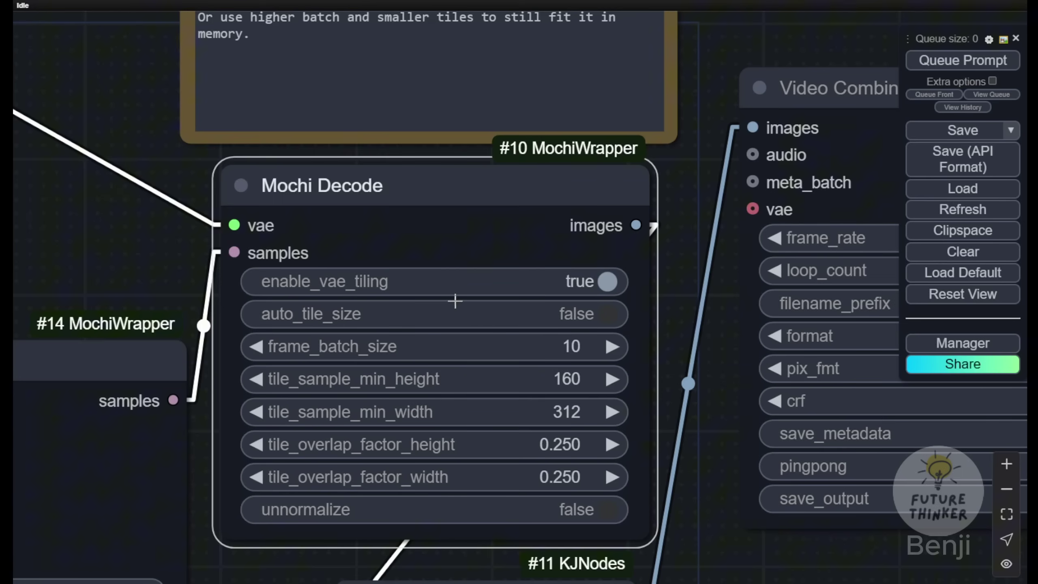
pyautogui.scroll(-3, 454, 304)
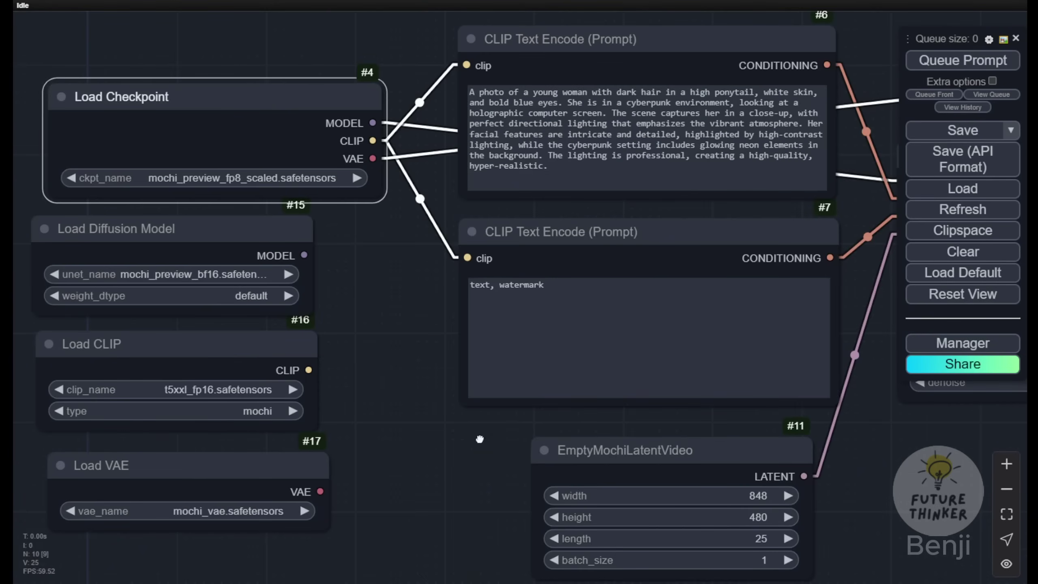
pyautogui.click(479, 439)
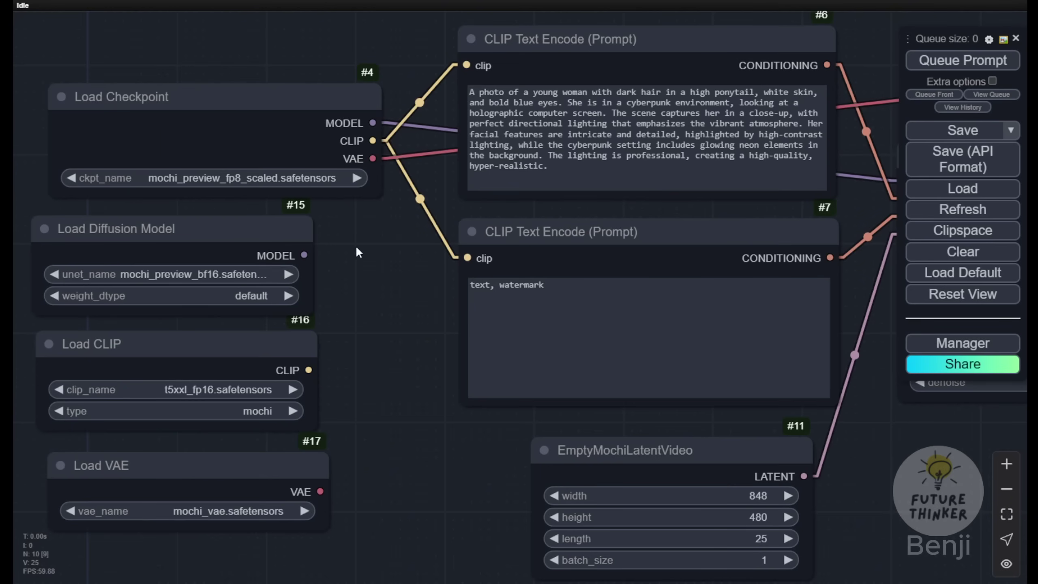
# Widen Load Diffusion Model to show its model name and delete the Load Checkpoint node
pyautogui.moveTo(353, 251); pyautogui.dragTo(405, 224)
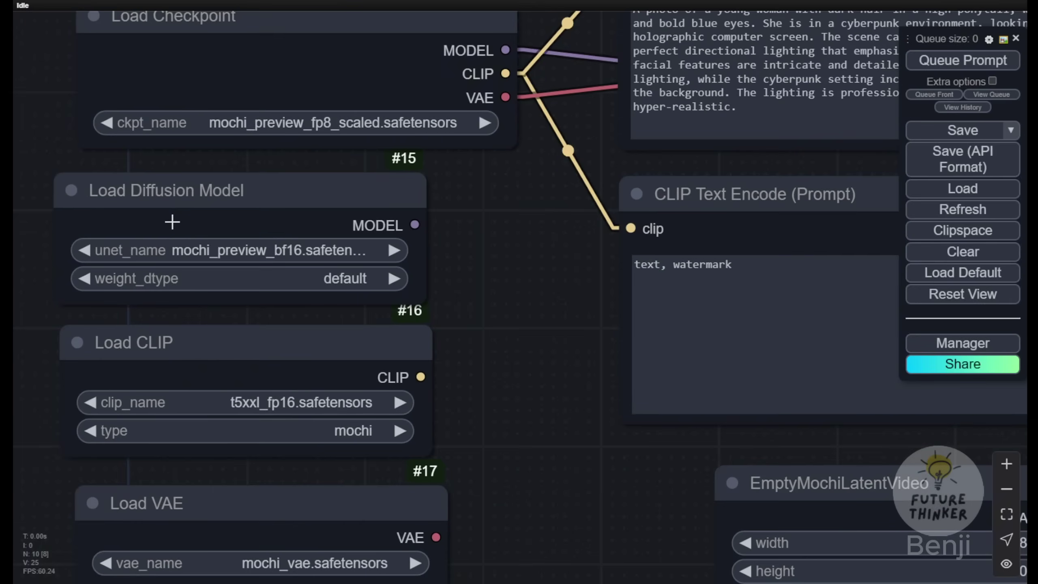
pyautogui.moveTo(509, 272); pyautogui.dragTo(542, 205)
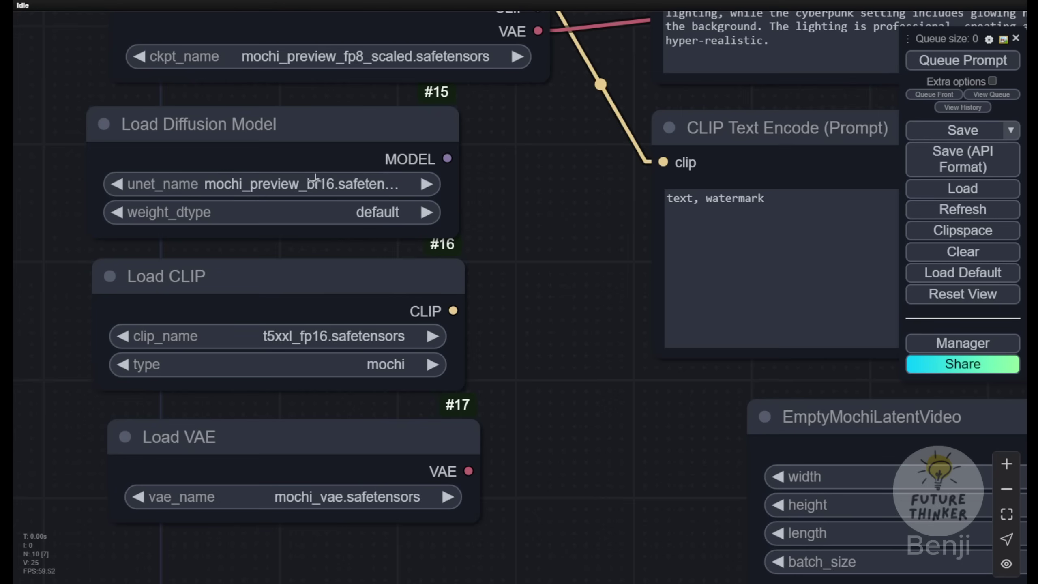
pyautogui.moveTo(457, 234); pyautogui.dragTo(510, 230)
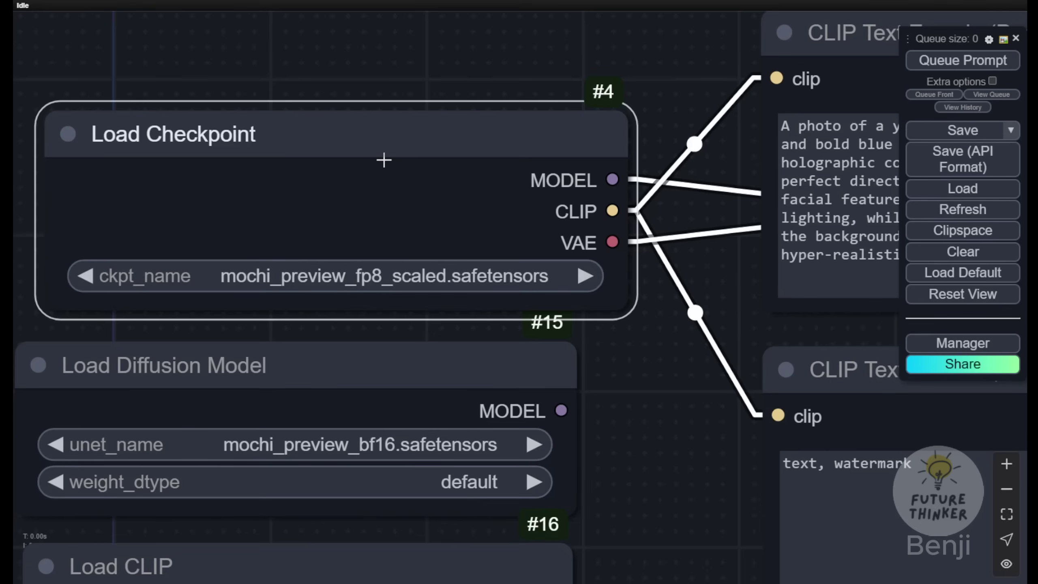
pyautogui.scroll(-5, 688, 456)
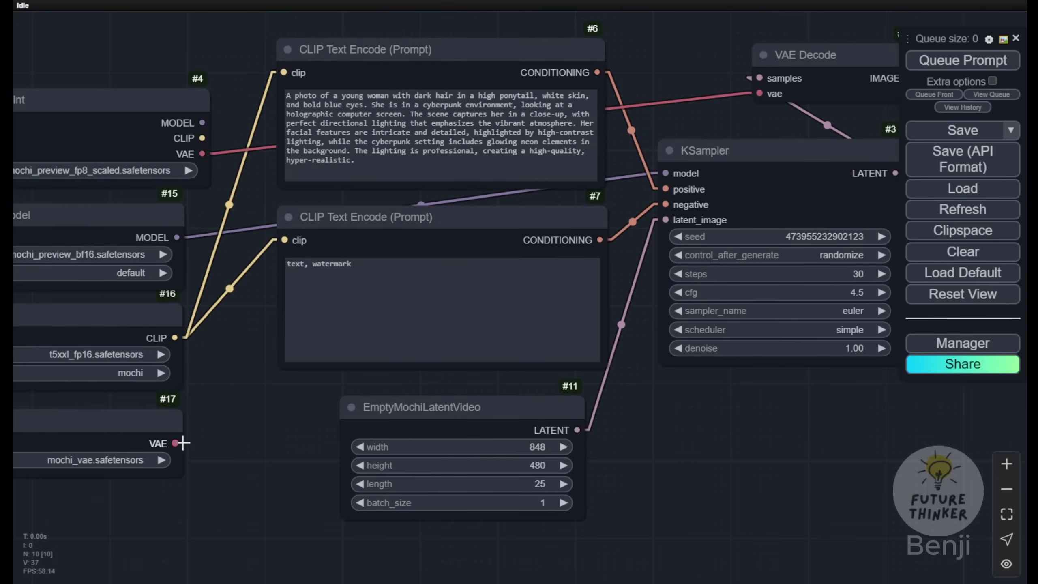
pyautogui.moveTo(32, 116); pyautogui.dragTo(295, 152)
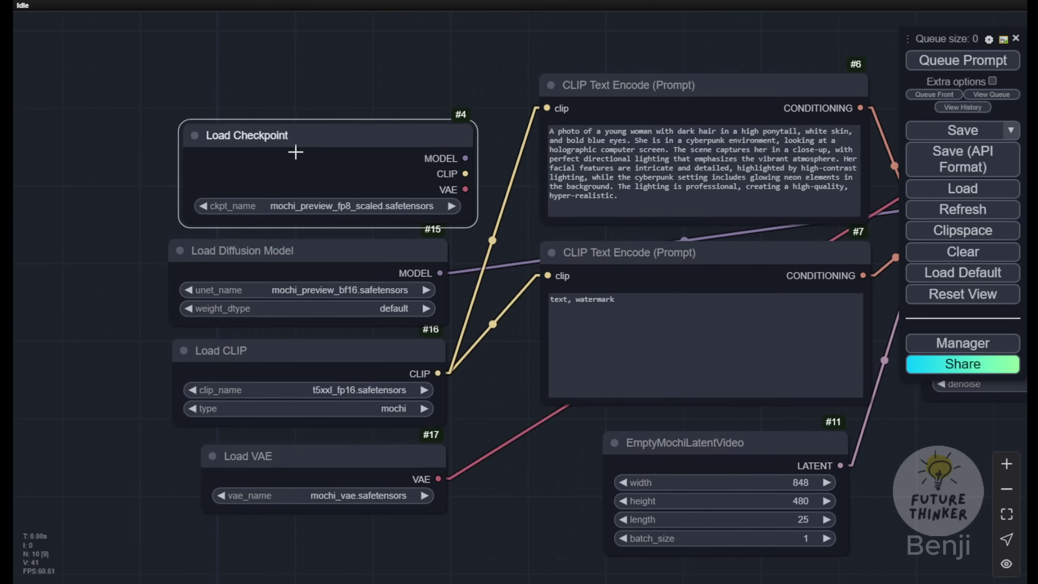
pyautogui.press('Delete')
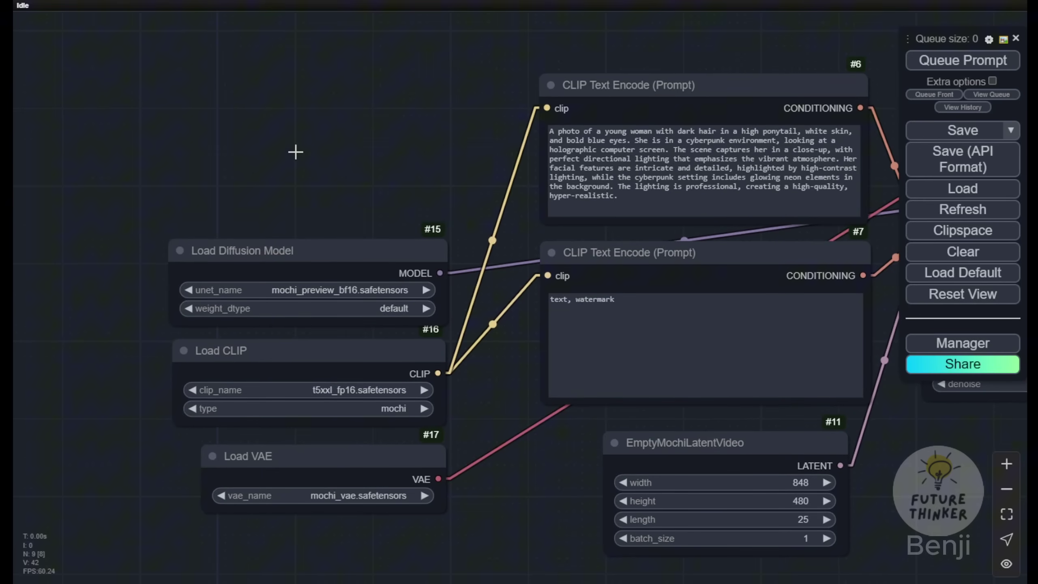
# Stack Load Diffusion Model, Load CLIP and Load VAE in a column at the top-left
pyautogui.scroll(-3, 378, 175)
pyautogui.moveTo(380, 177); pyautogui.dragTo(231, 180)
pyautogui.moveTo(256, 228); pyautogui.dragTo(247, 129)
pyautogui.moveTo(227, 312); pyautogui.dragTo(248, 227)
pyautogui.moveTo(238, 385); pyautogui.dragTo(257, 303)
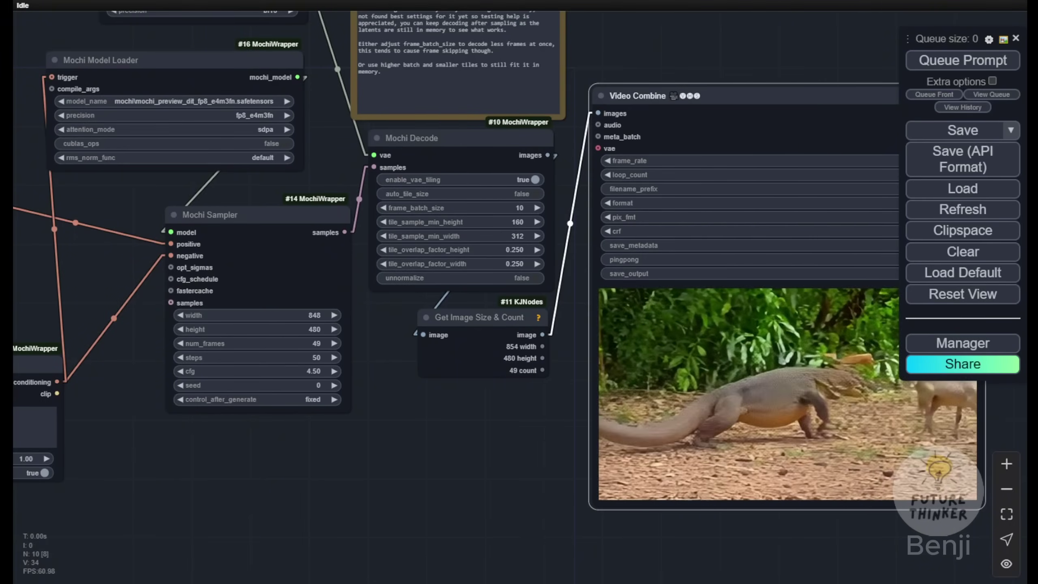
pyautogui.click(542, 432)
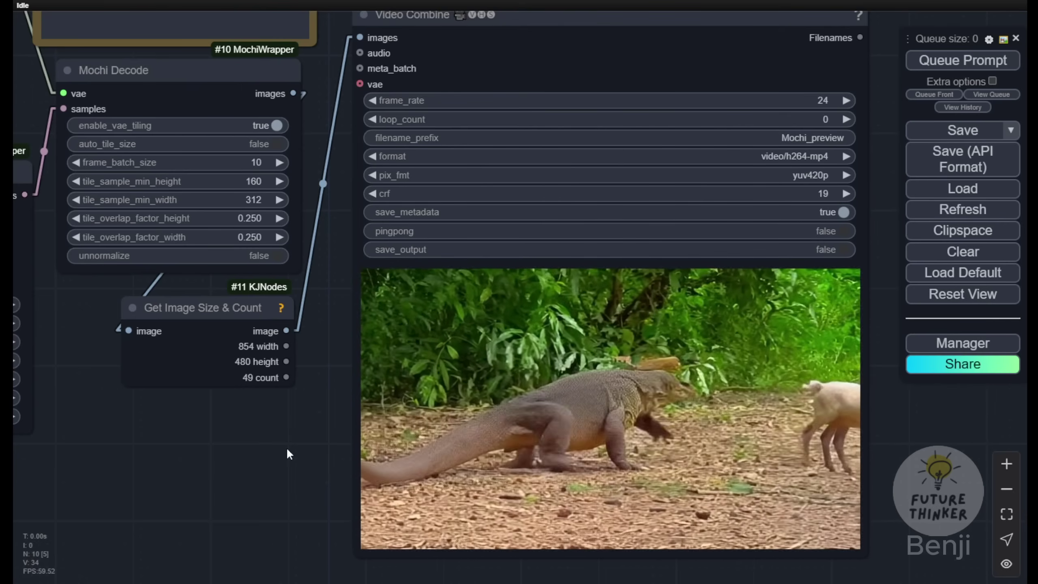
pyautogui.moveTo(287, 447); pyautogui.dragTo(521, 491)
pyautogui.scroll(-3, 204, 445)
pyautogui.scroll(5, 541, 279)
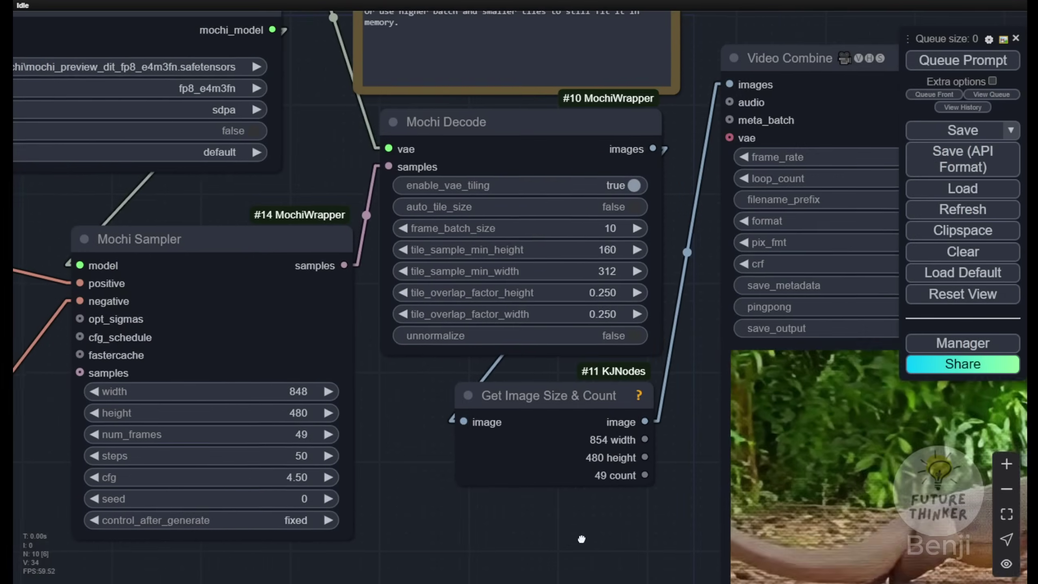
pyautogui.moveTo(498, 524); pyautogui.dragTo(667, 503)
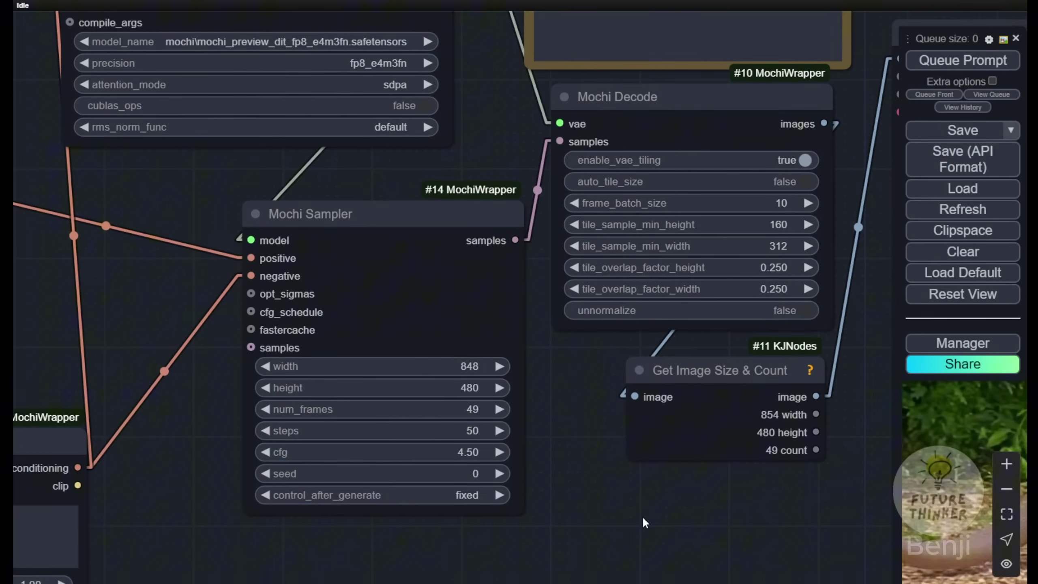
# Pan and zoom across the lizard preview, the Note: WIP! node and Mochi Decode's tiling settings
pyautogui.moveTo(655, 537); pyautogui.dragTo(381, 478)
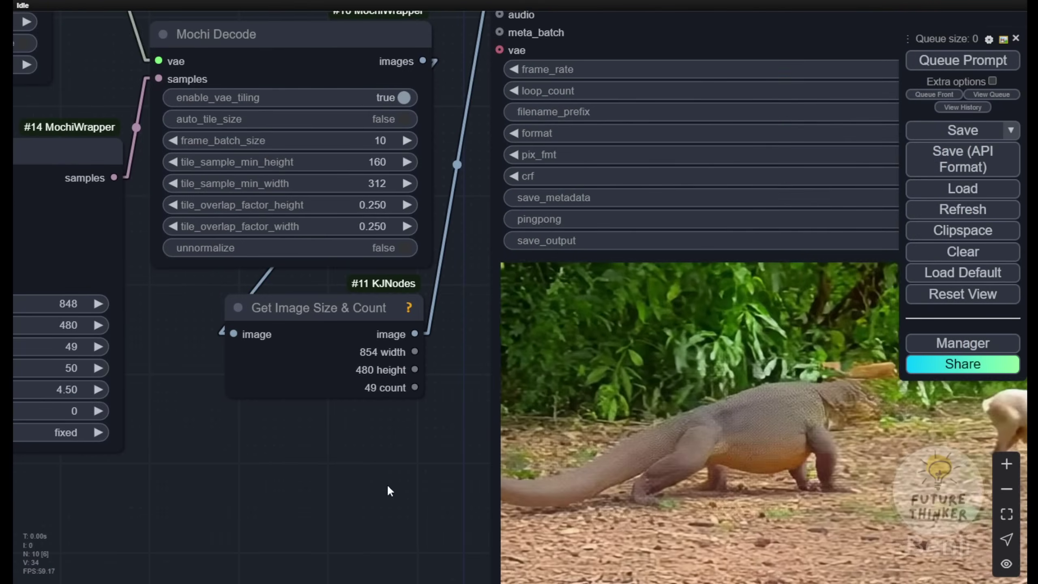
pyautogui.scroll(-3, 388, 483)
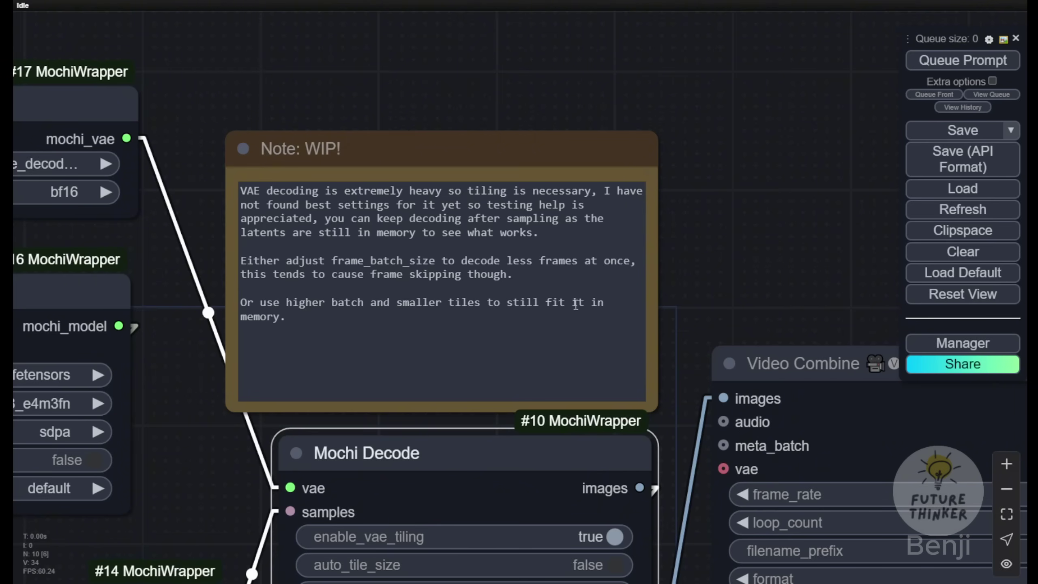
pyautogui.moveTo(699, 303); pyautogui.dragTo(681, 254)
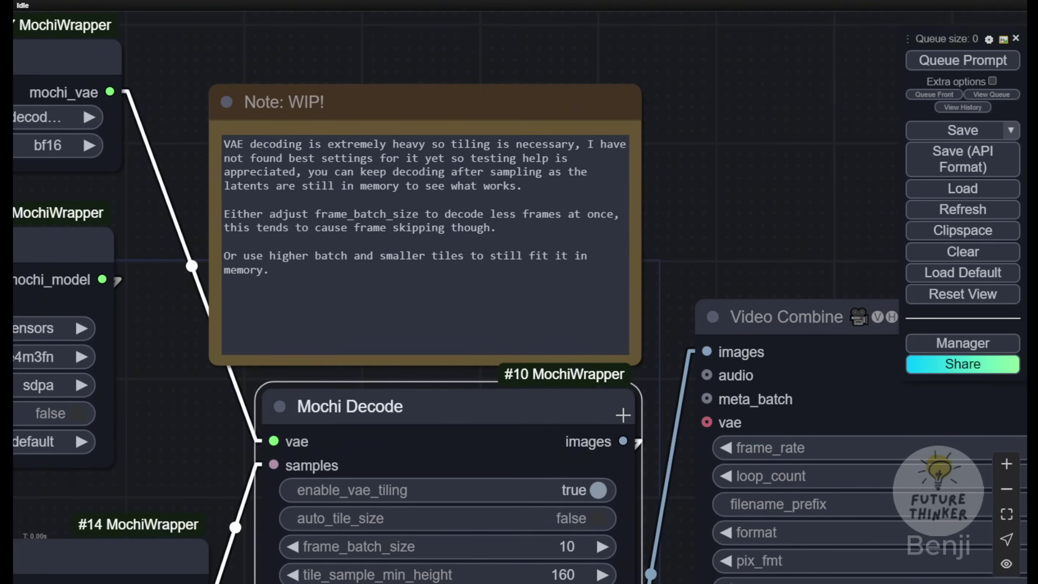
pyautogui.moveTo(629, 454); pyautogui.dragTo(608, 301)
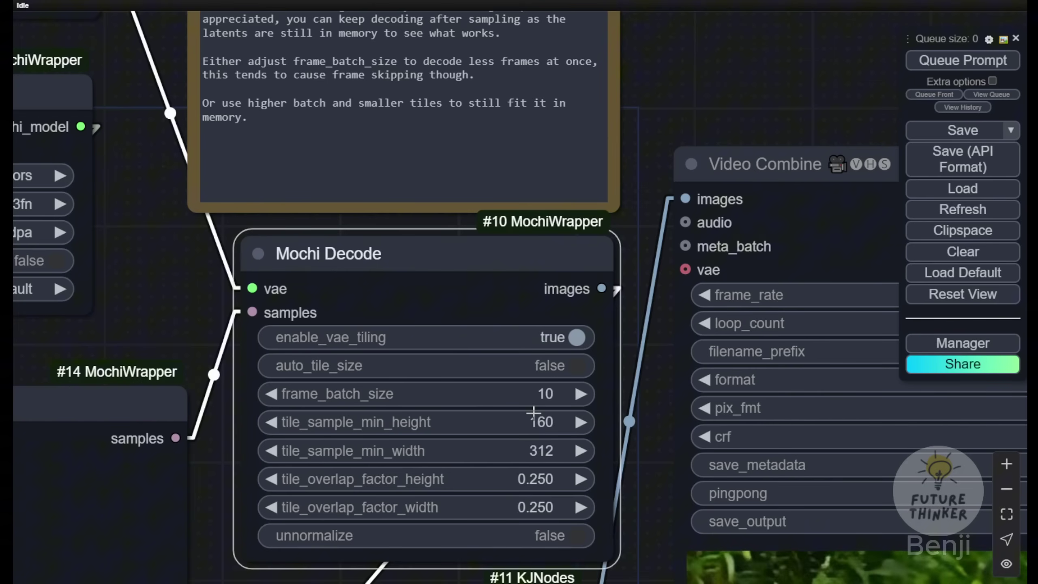
pyautogui.scroll(-1, 531, 409)
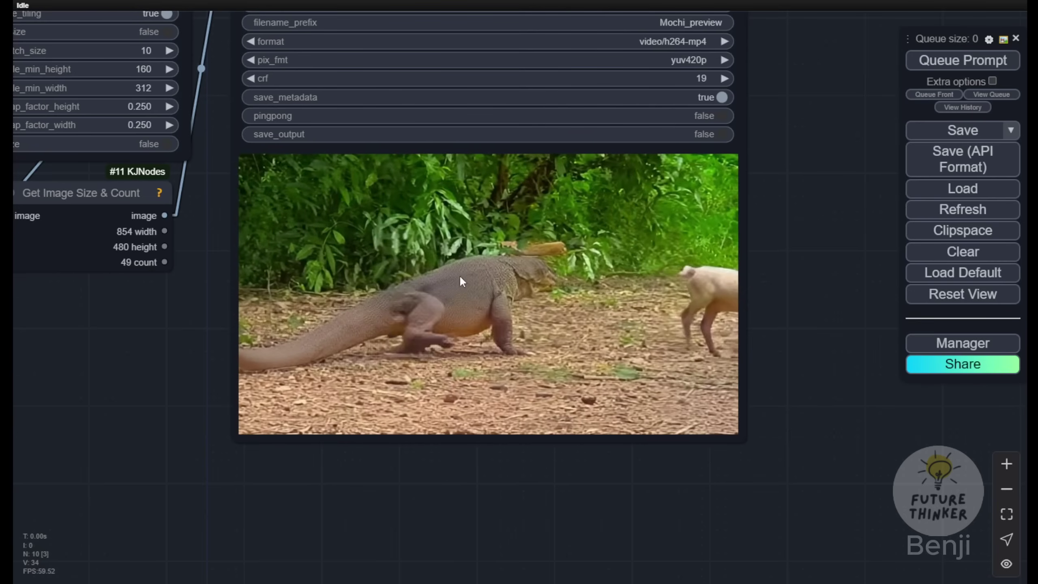
pyautogui.scroll(8, 306, 203)
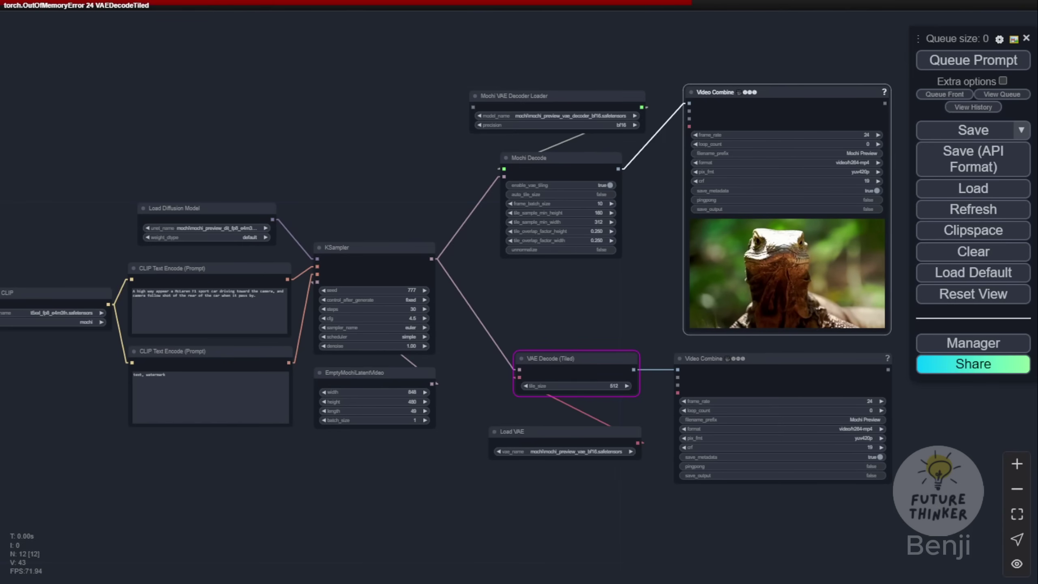
# Find VAE Decode (Tiled) and Mochi Decode, then nudge Mochi Decode down-right below the VAE Decoder Loader
pyautogui.moveTo(359, 572); pyautogui.dragTo(464, 494)
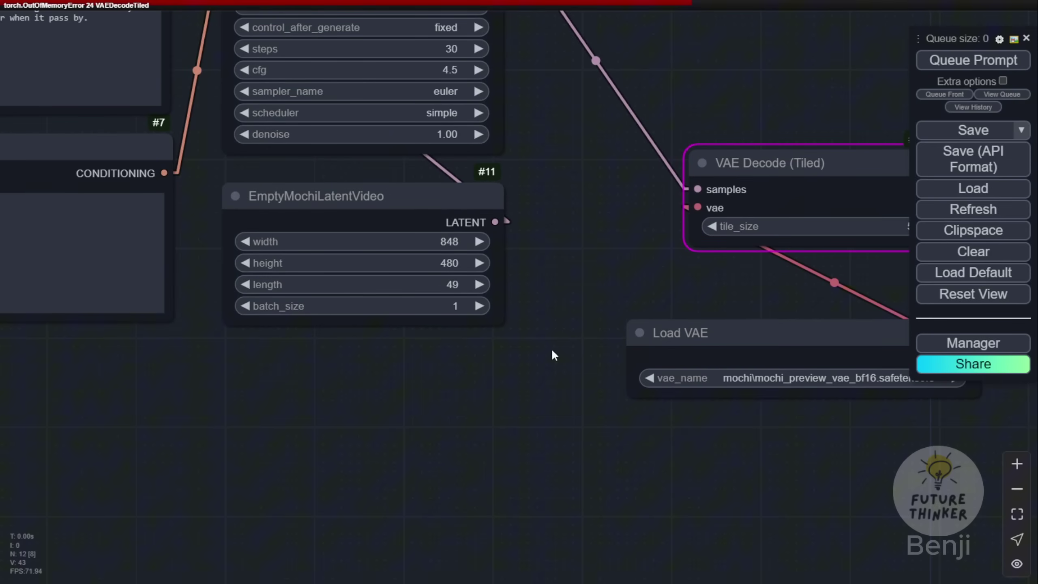
pyautogui.moveTo(554, 355); pyautogui.dragTo(107, 375)
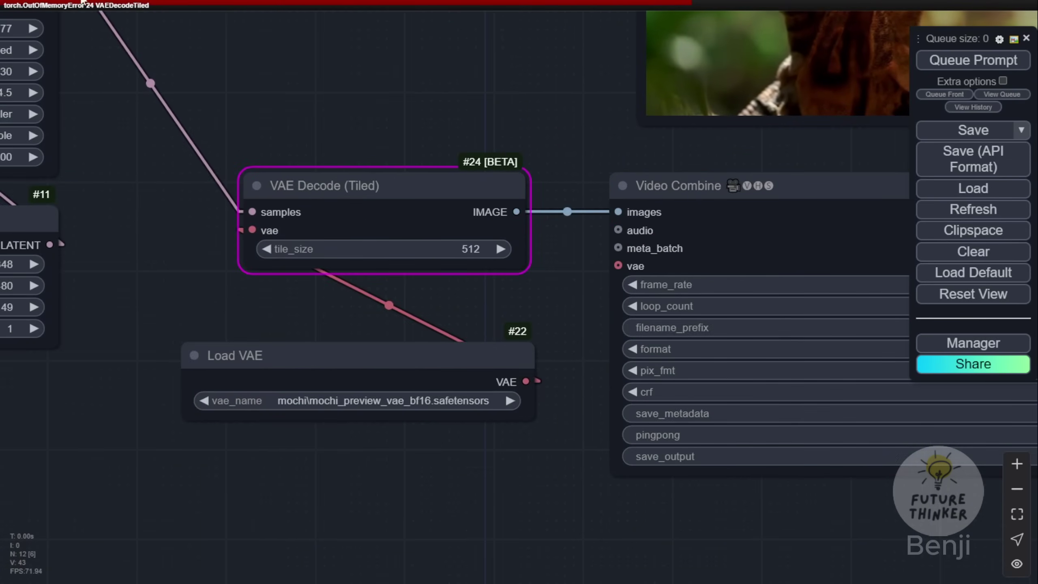
pyautogui.moveTo(79, 6); pyautogui.dragTo(219, 67)
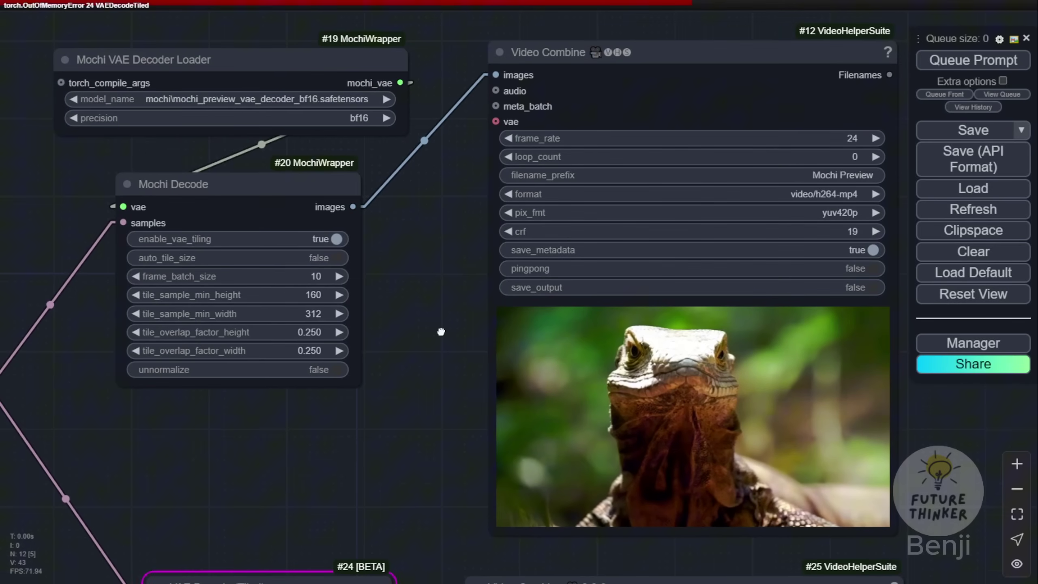
pyautogui.moveTo(431, 331); pyautogui.dragTo(474, 360)
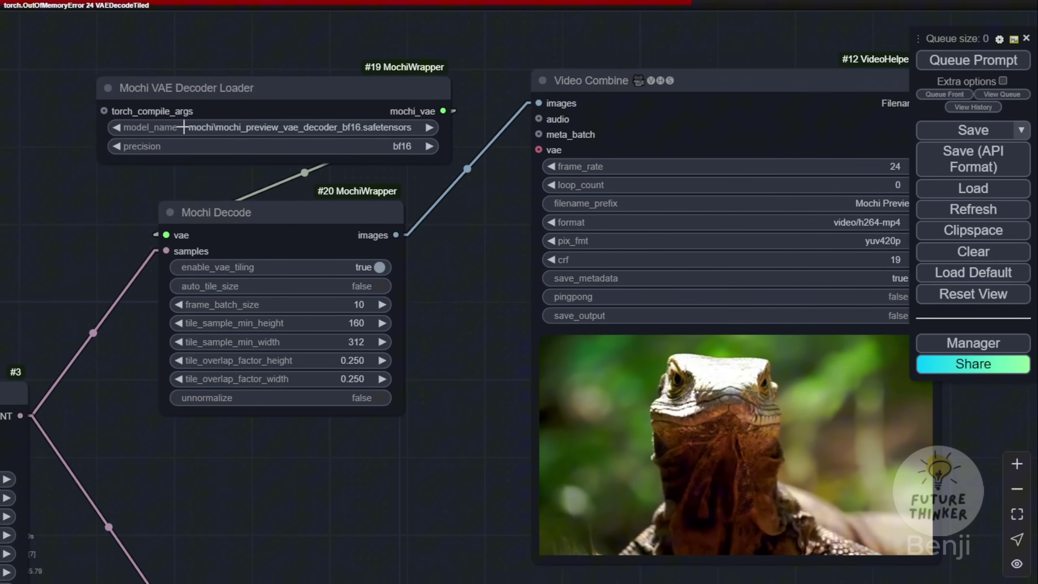
pyautogui.scroll(5, 335, 134)
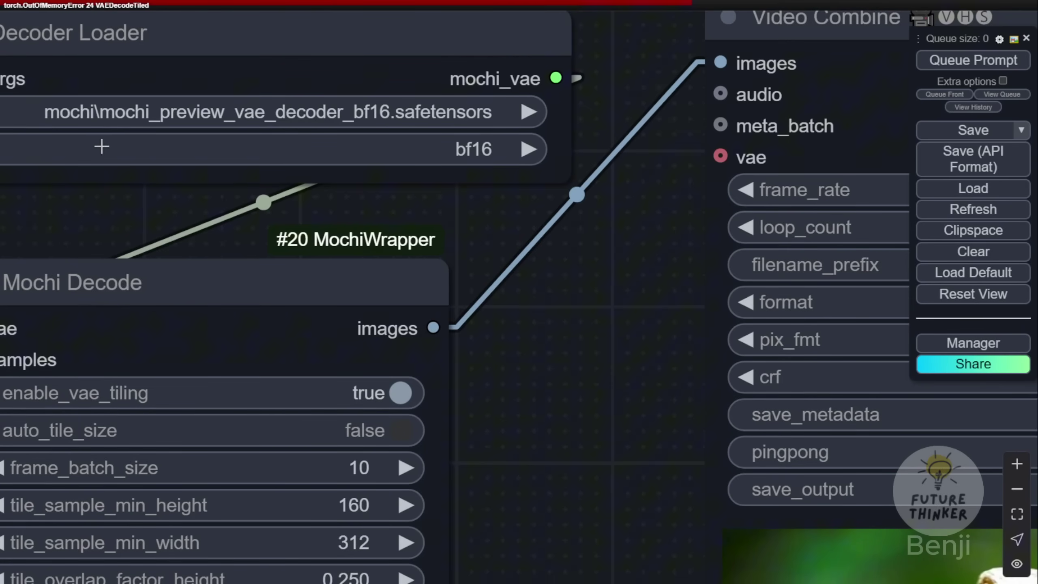
pyautogui.moveTo(331, 225); pyautogui.dragTo(454, 41)
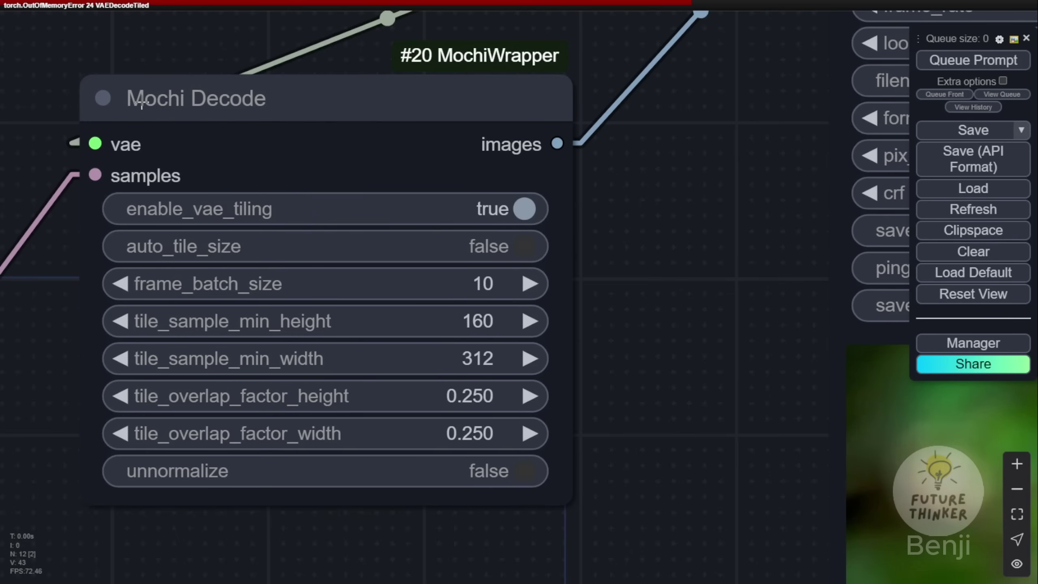
pyautogui.moveTo(302, 101); pyautogui.dragTo(326, 125)
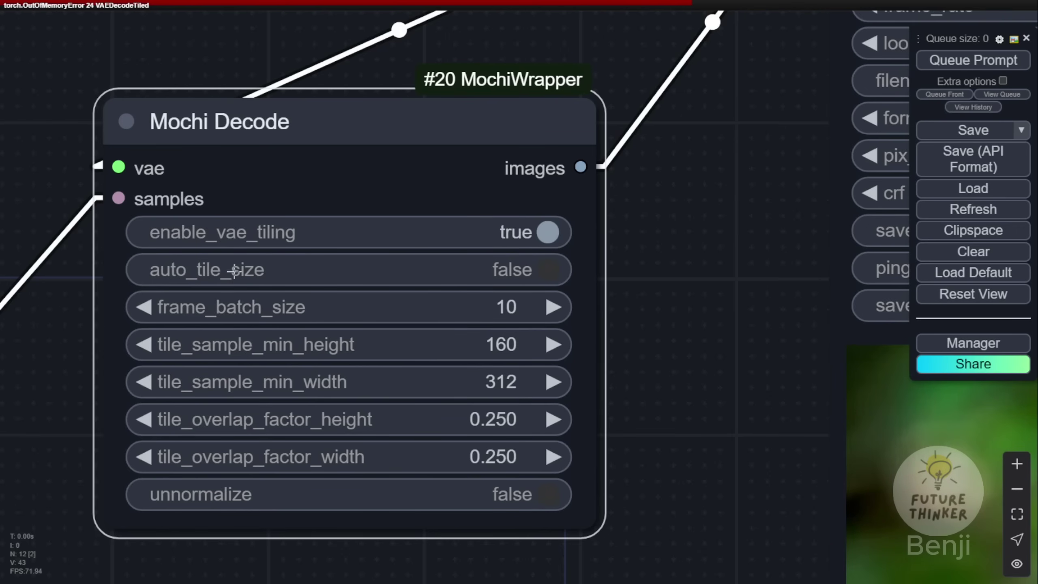
pyautogui.scroll(-3, 615, 252)
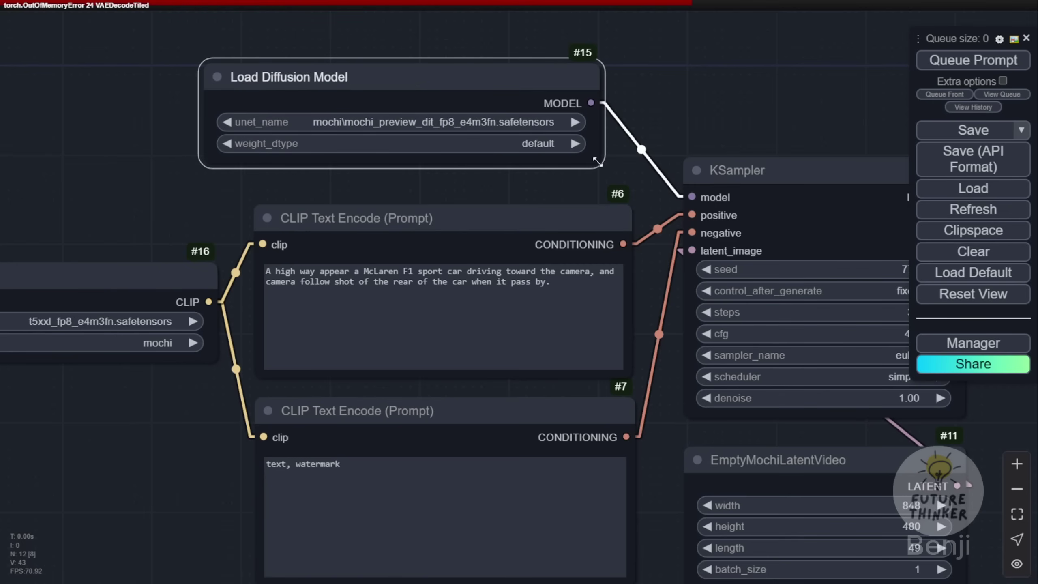
# Widen Load Diffusion Model, set Load CLIP to t5xxl_fp16.safetensors, and nudge Mochi Decode down-right
pyautogui.moveTo(597, 163); pyautogui.dragTo(629, 161)
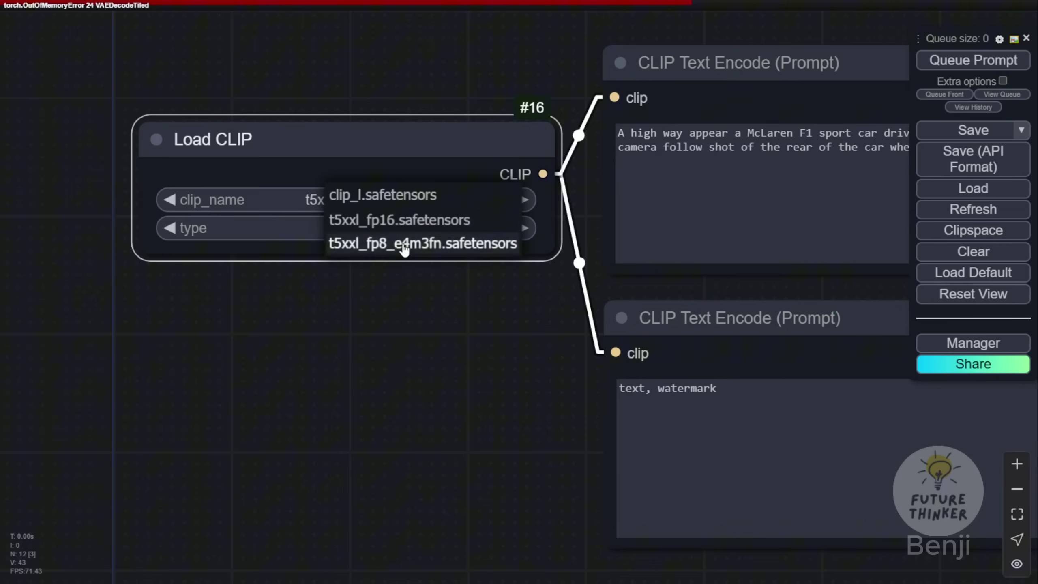
pyautogui.click(409, 223)
pyautogui.click(425, 313)
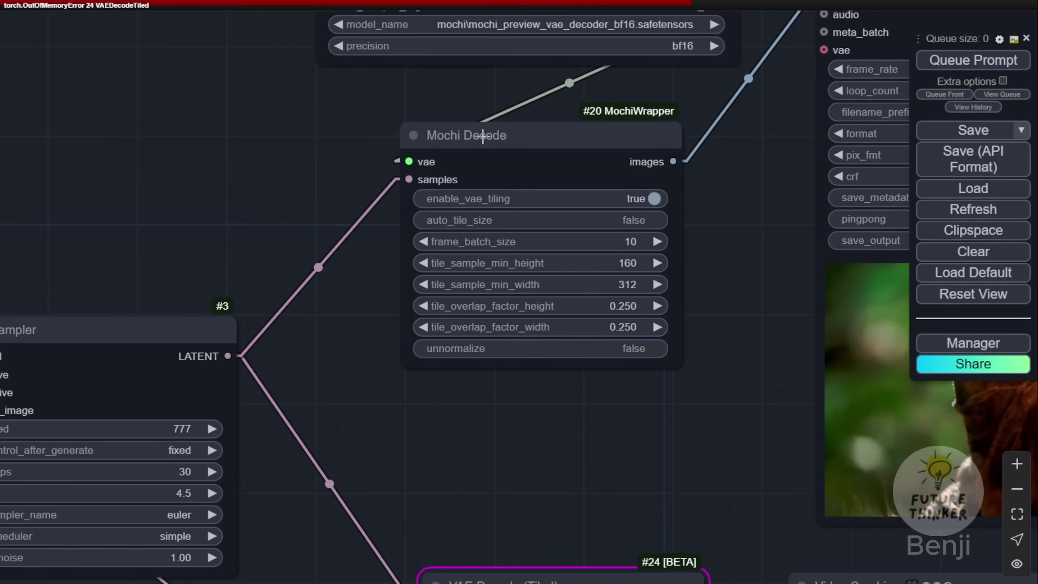
pyautogui.moveTo(483, 136); pyautogui.dragTo(491, 162)
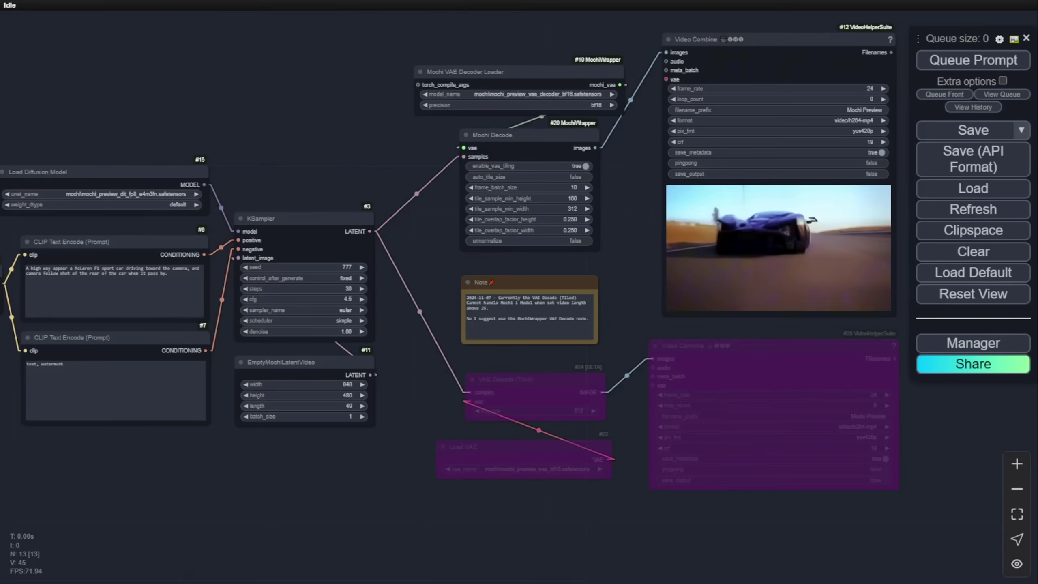